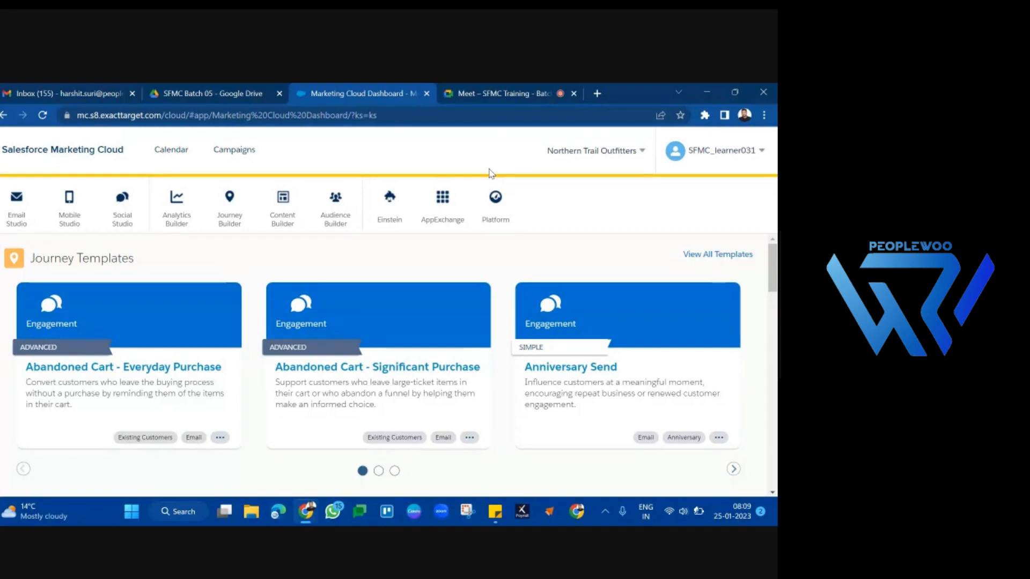
- Open the Batch5 Invoice email from Email Studio's recent items and bring up its content for editing
mouse_move(17, 206)
left_click(36, 252)
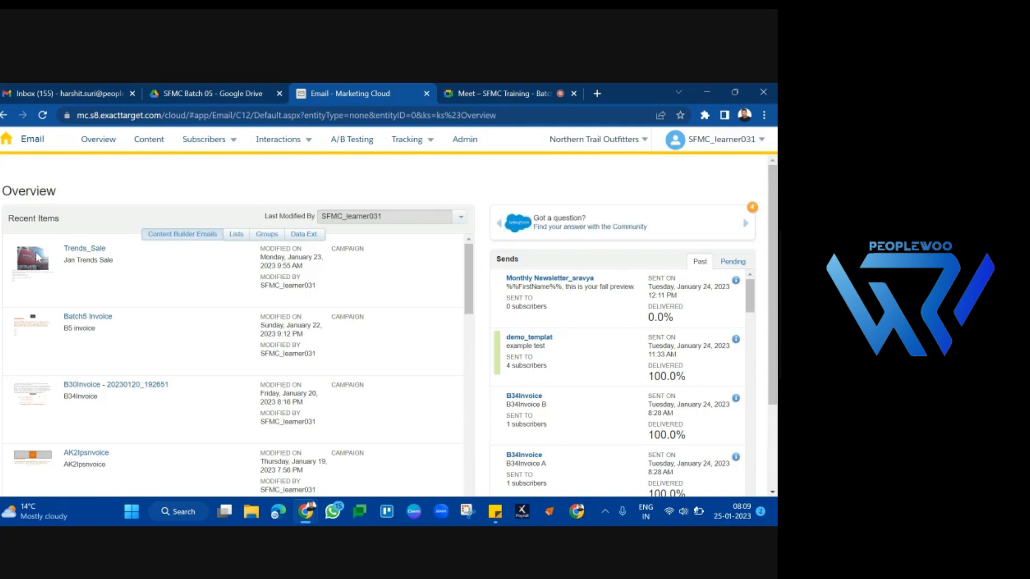
left_click(98, 318)
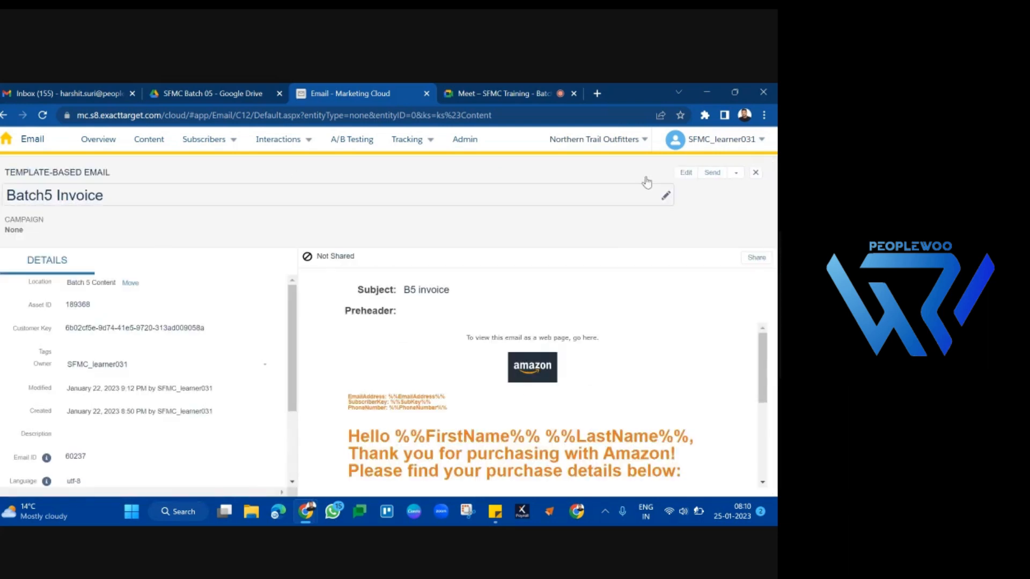
left_click(681, 176)
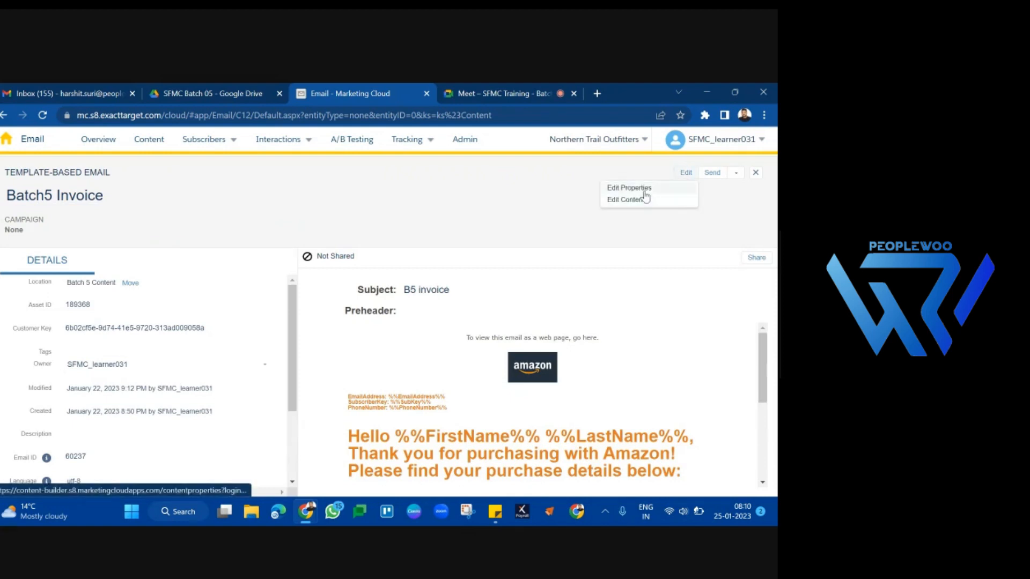
left_click(646, 196)
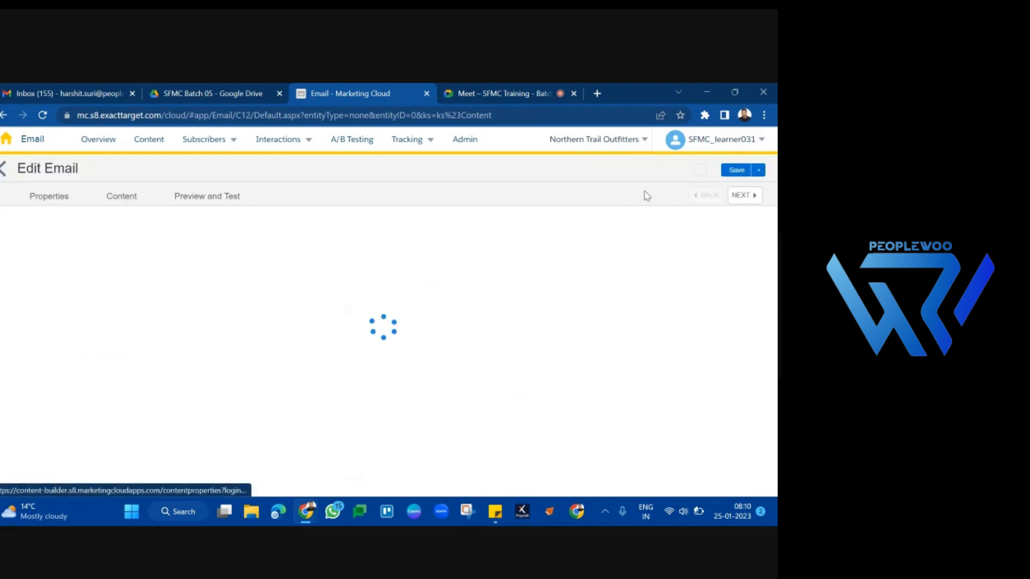
left_click(138, 201)
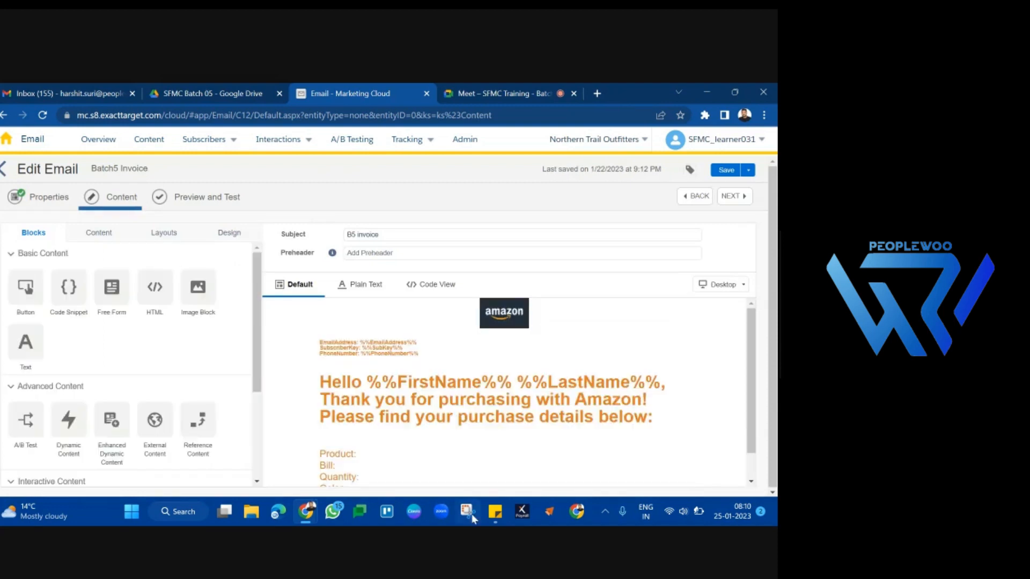
- Switch to Sticky Notes and open the note titled "TO build an Invoice"
mouse_move(504, 516)
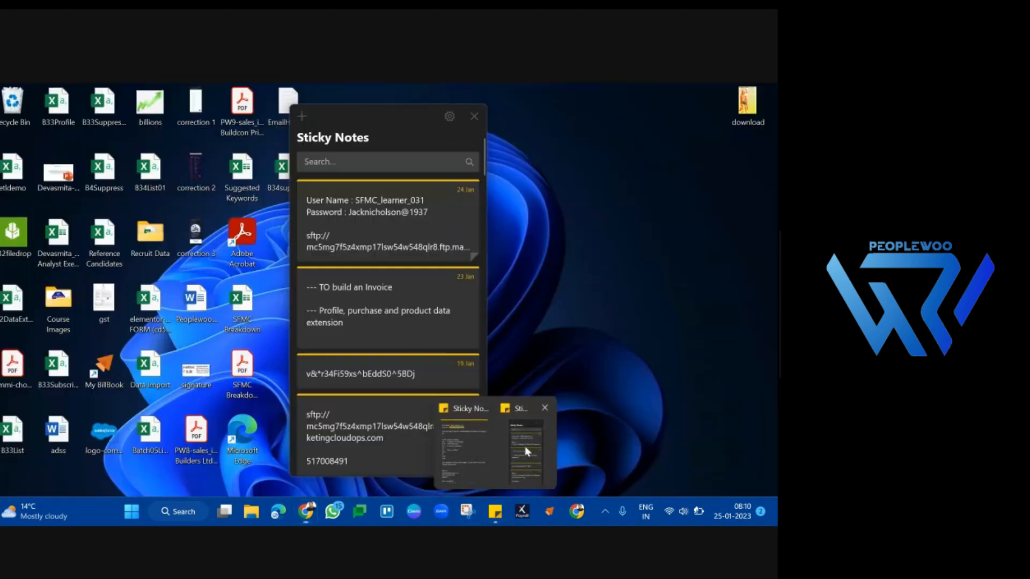
left_click(525, 449)
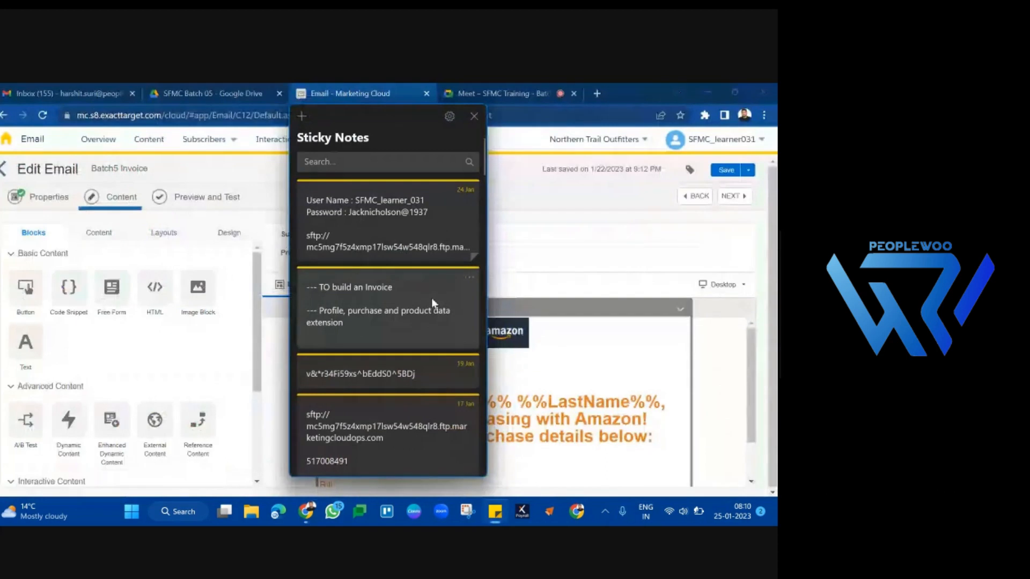
double_click(432, 298)
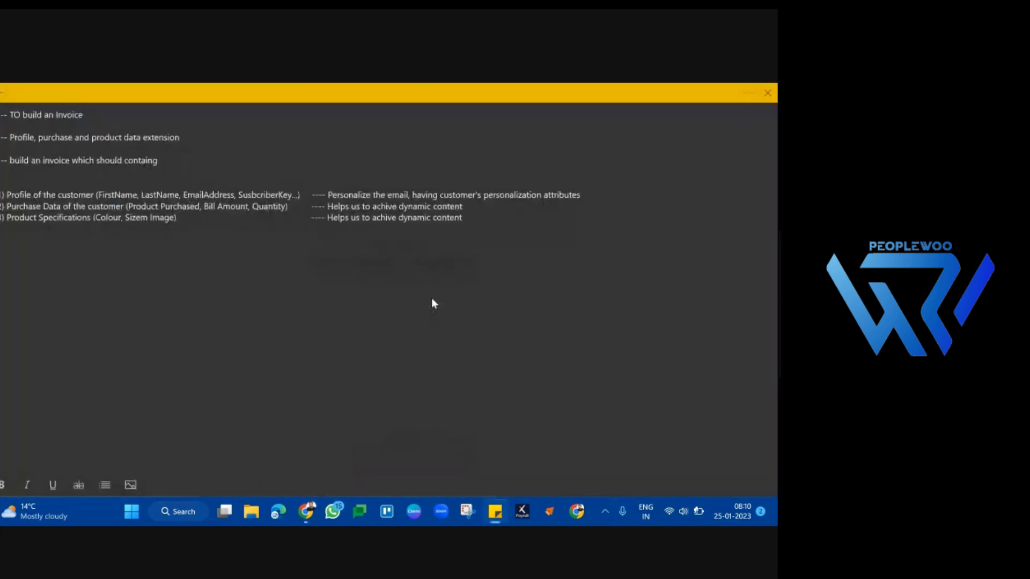
- Review the note's three invoice requirements: customer profile, purchase data and product specifications
left_click_drag(113, 195, 293, 197)
triple_click(292, 198)
double_click(293, 198)
triple_click(292, 198)
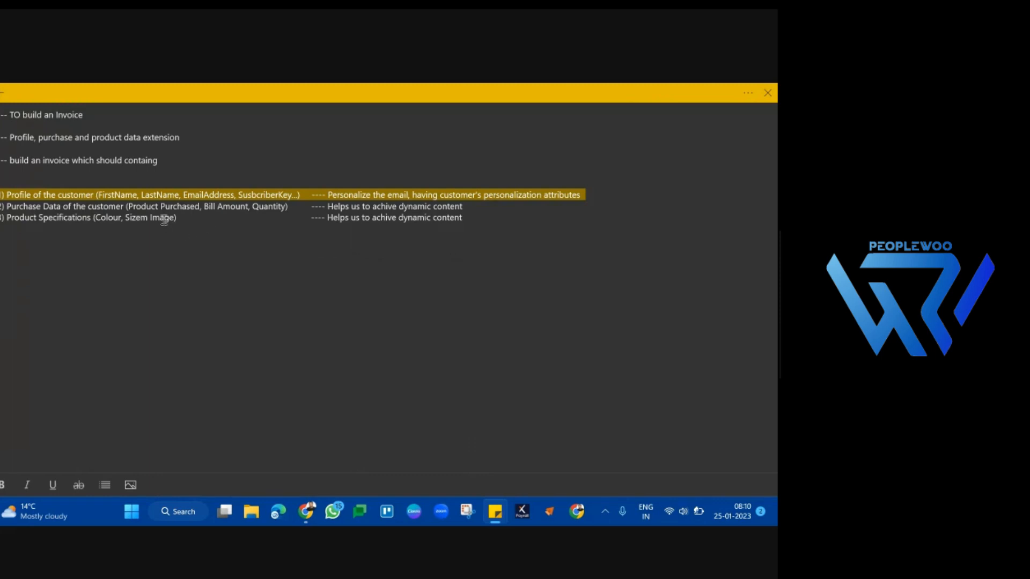
left_click_drag(157, 206, 313, 209)
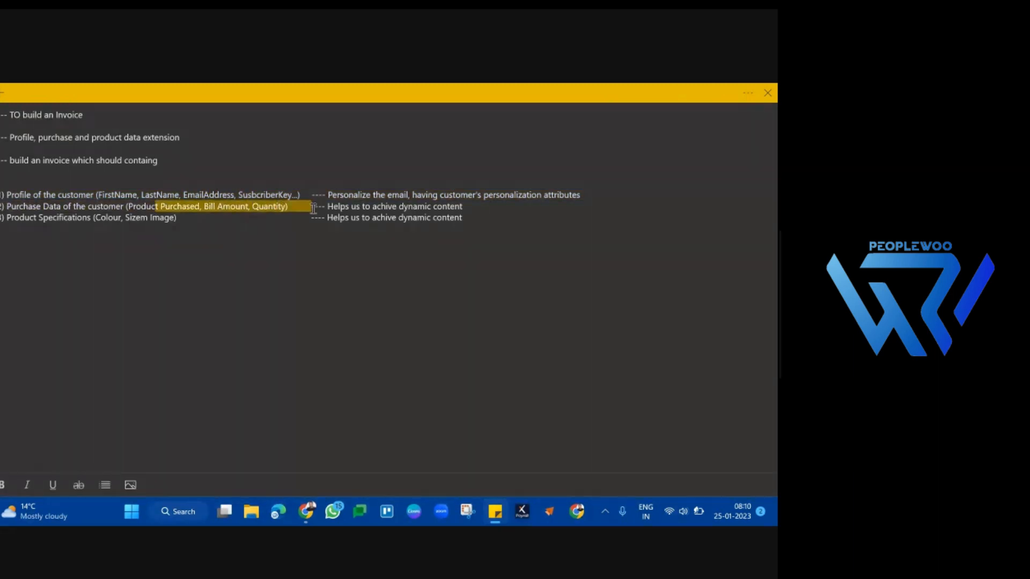
triple_click(313, 208)
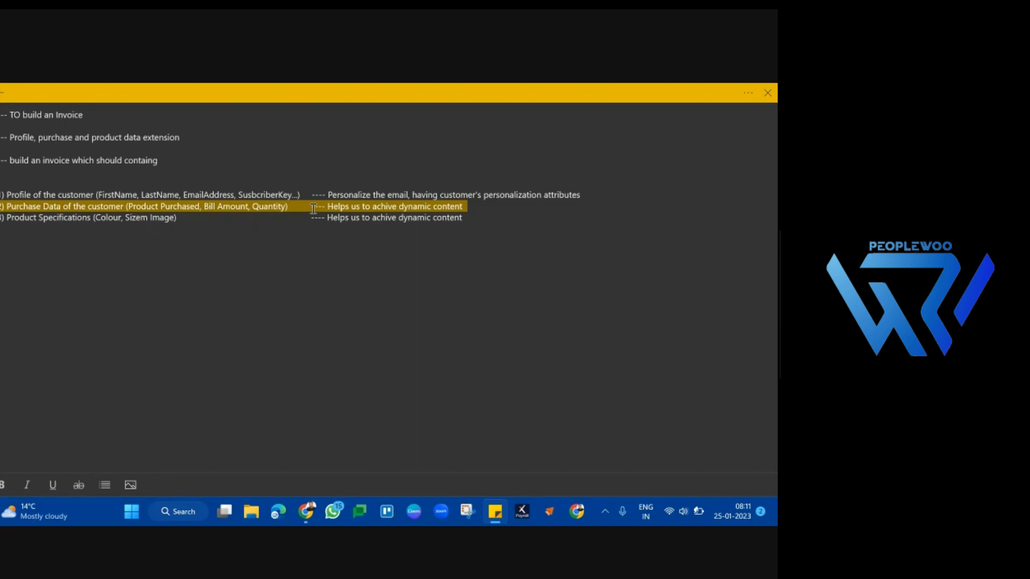
left_click(279, 225)
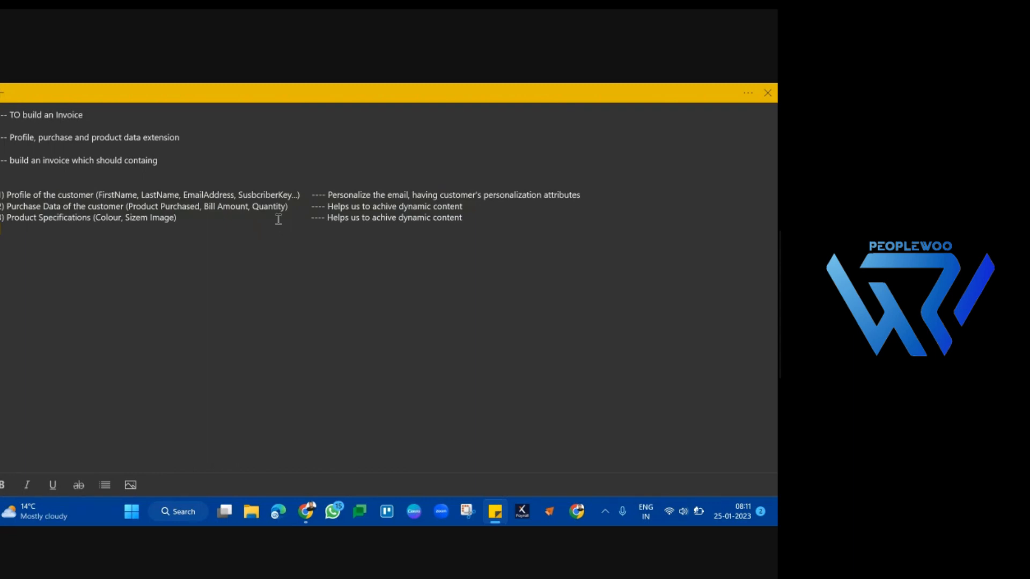
triple_click(277, 214)
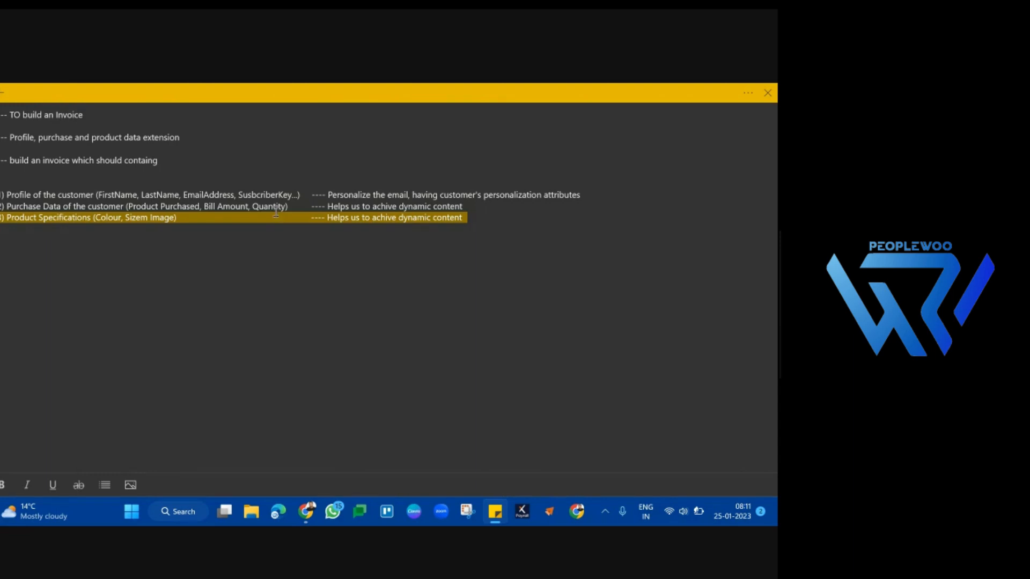
- Correct the product specifications in the note's third requirement to read "Color, Size, Image"
left_click(138, 234)
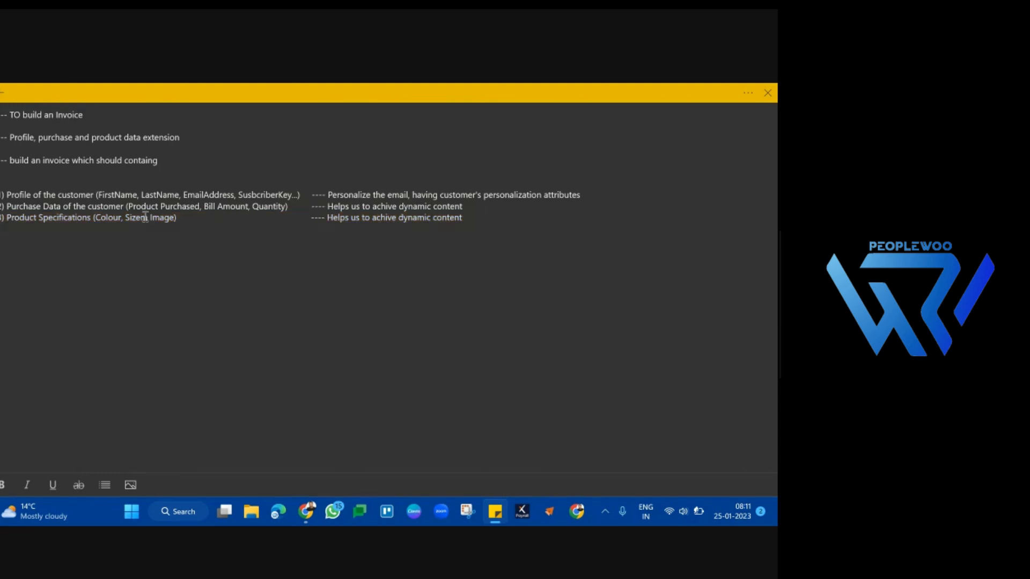
key("BackSpace")
key("BackSpace")
type(",")
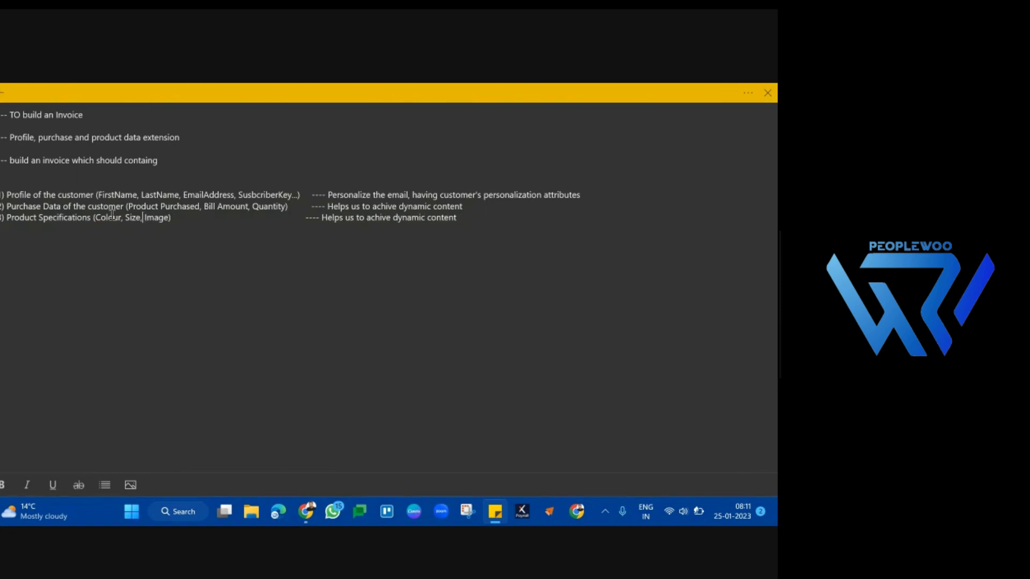
key("BackSpace")
key("BackSpace")
key("BackSpace")
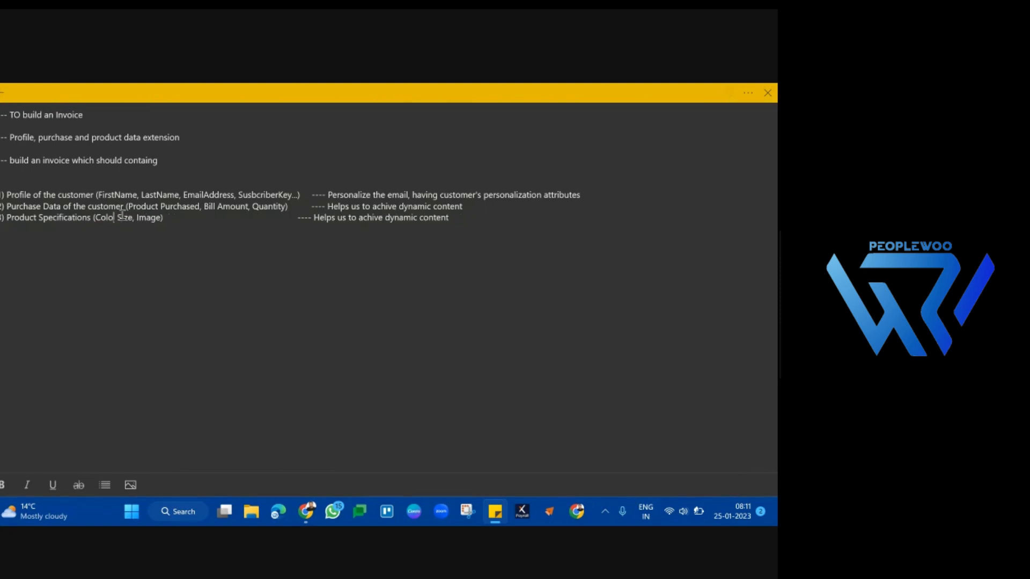
type("r")
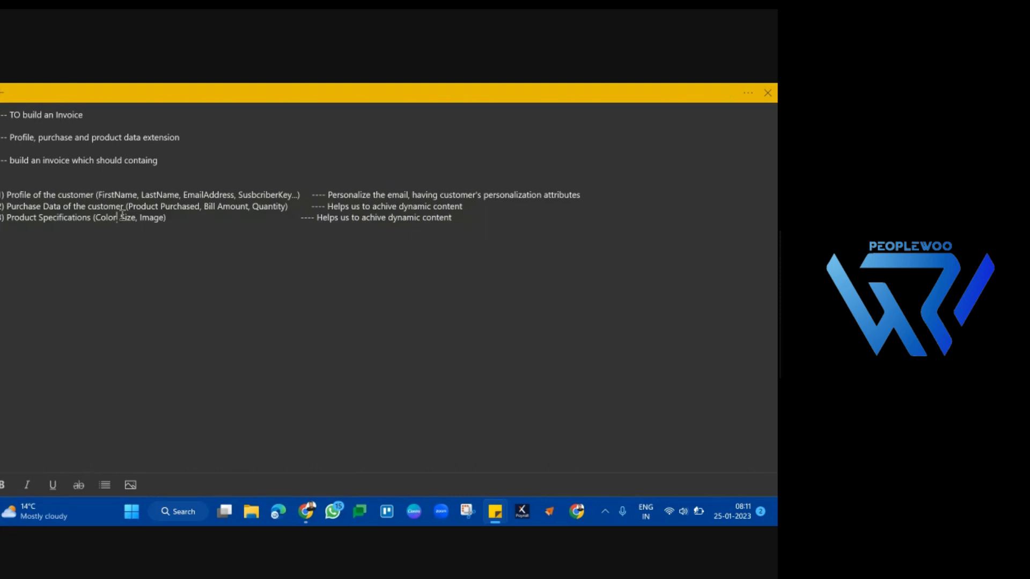
type(",")
- Highlight the note's customer profile requirement, then switch back to Marketing Cloud in Chrome and open the email's text block below the Amazon logo
triple_click(148, 194)
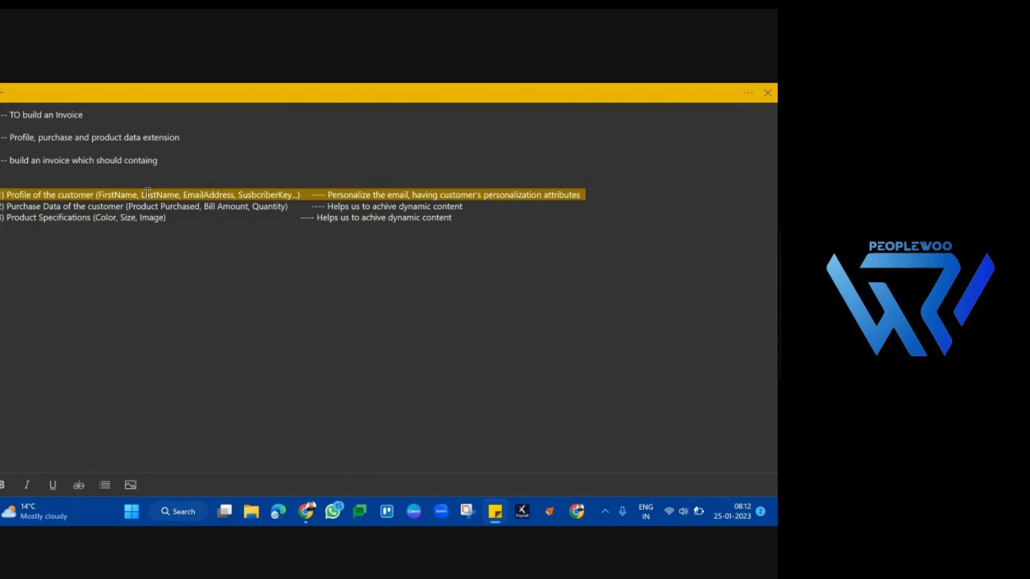
mouse_move(315, 507)
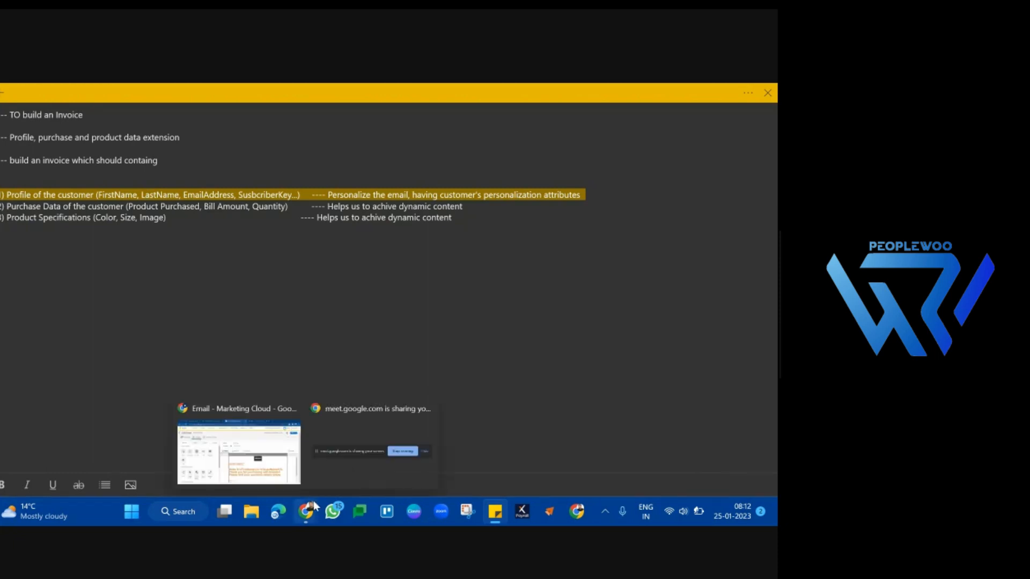
left_click(290, 472)
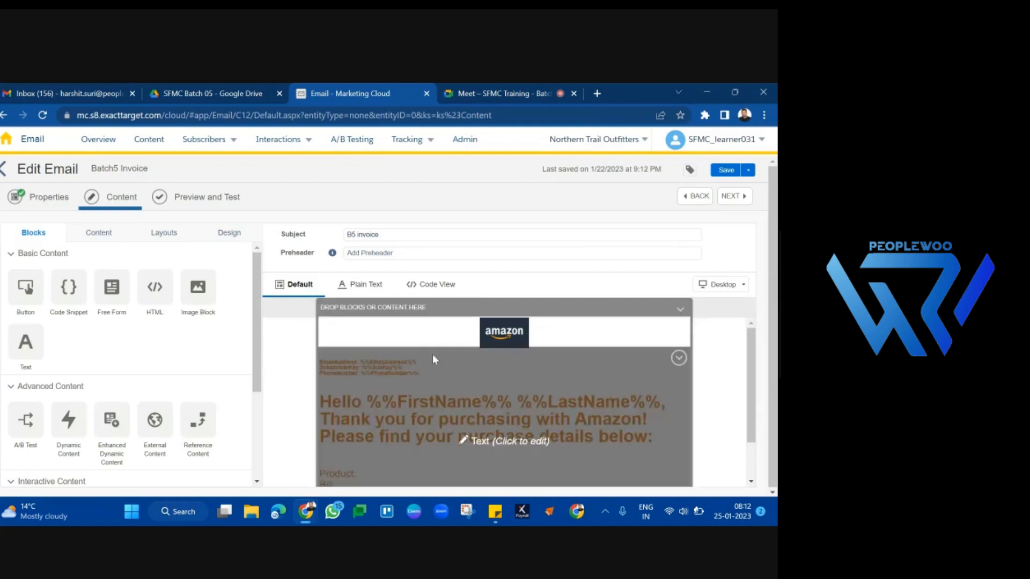
left_click(434, 350)
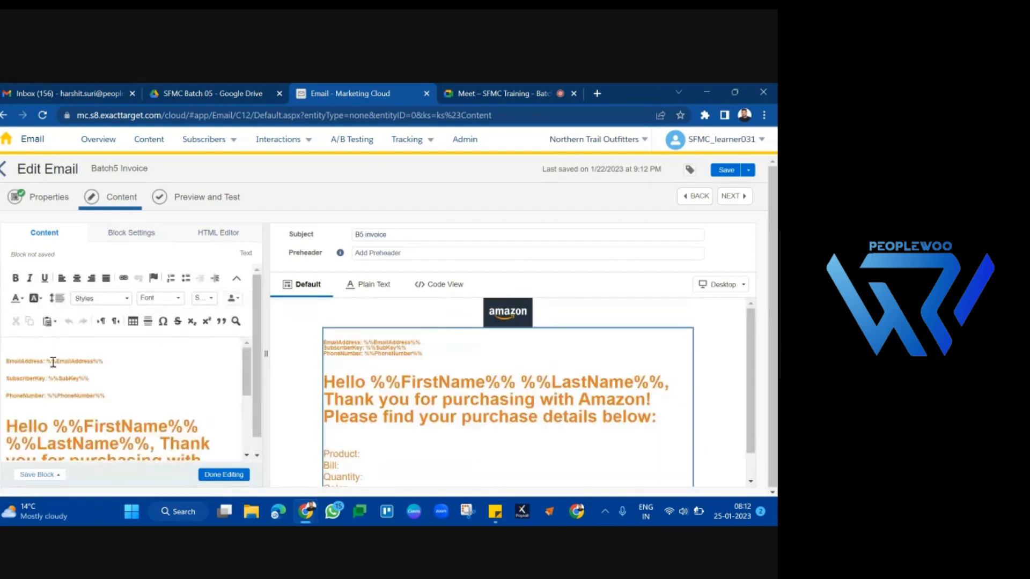
- Examine the EmailAddress, SubKey, FirstName and LastName personalization strings in the invoice text block
double_click(57, 361)
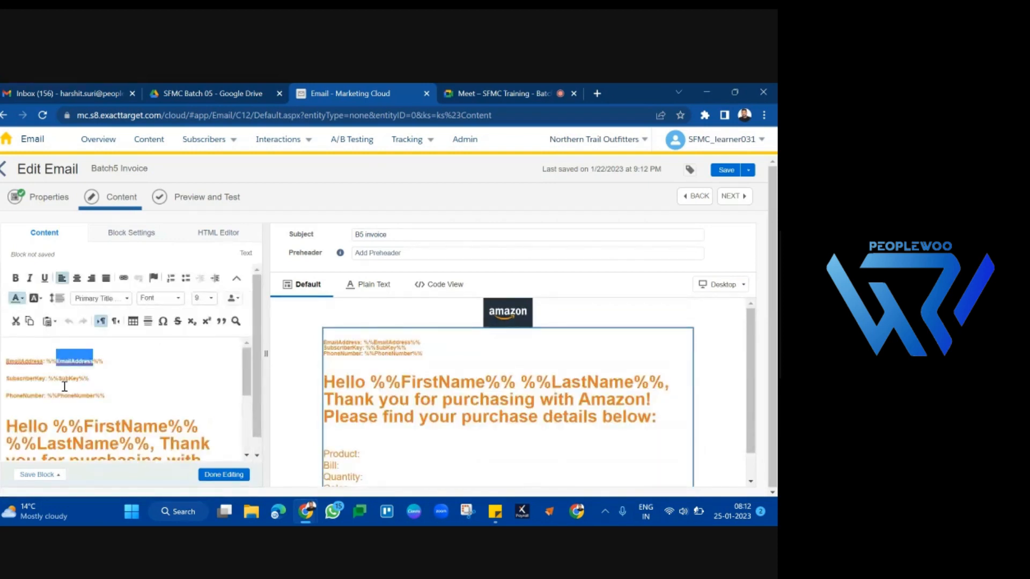
double_click(64, 388)
double_click(67, 379)
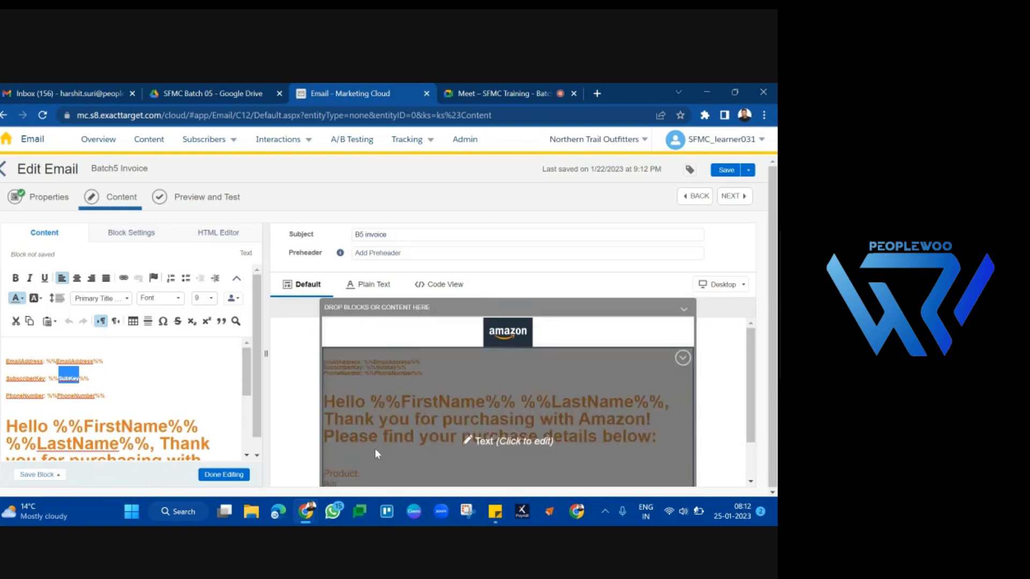
double_click(105, 424)
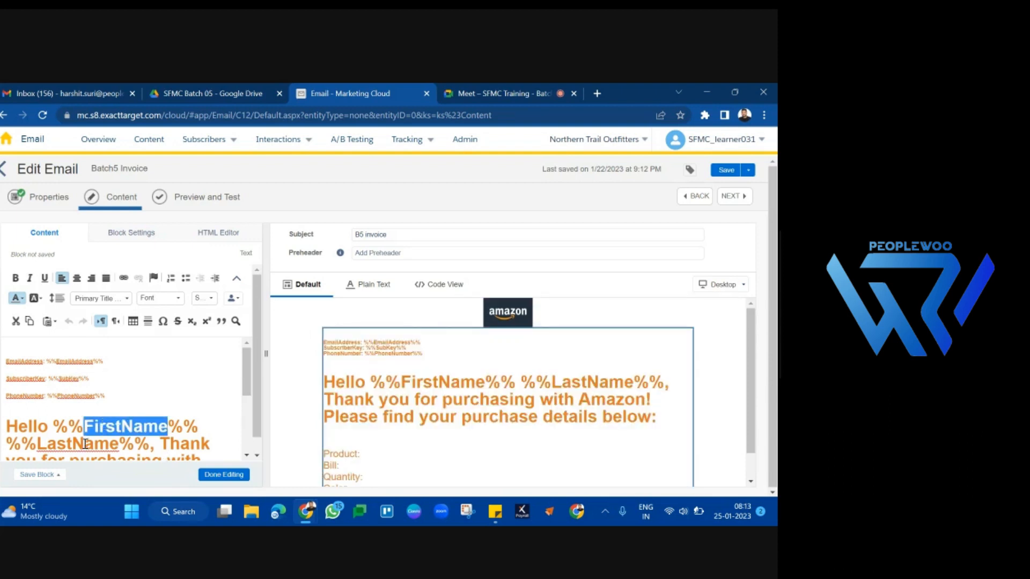
double_click(86, 443)
scroll(178, 411, "down", 5)
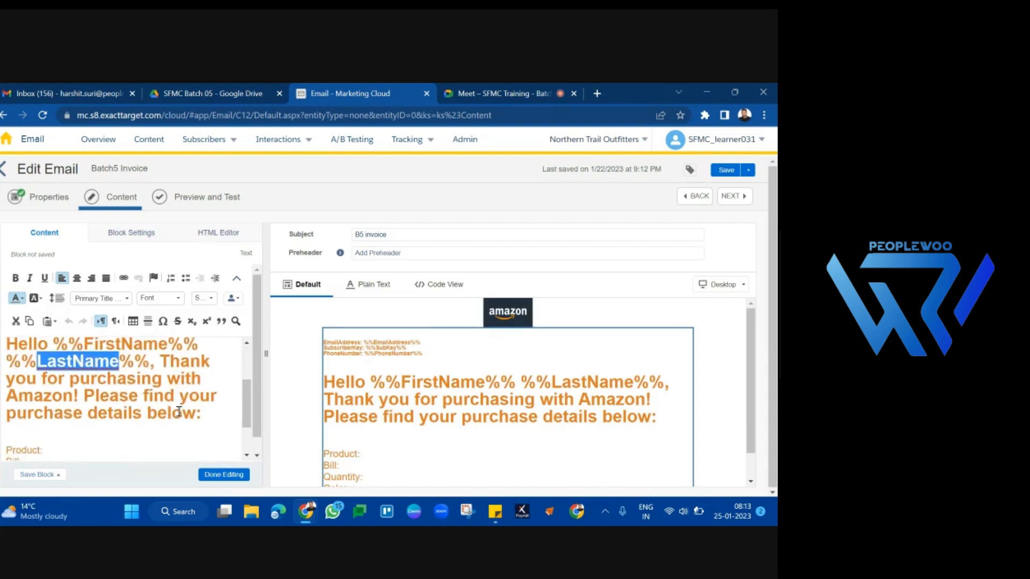
scroll(179, 411, "up", 4)
scroll(179, 411, "down", 3)
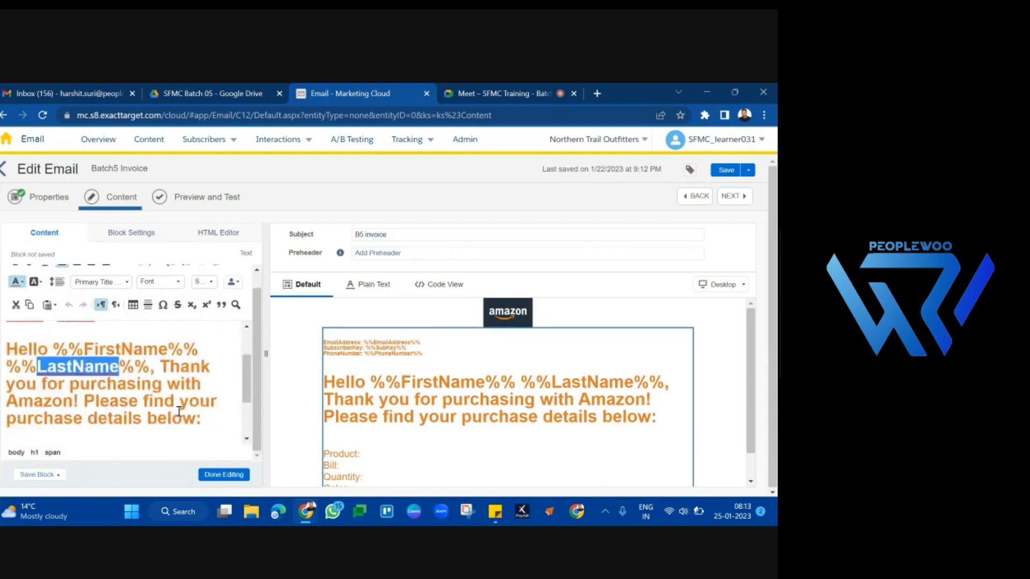
- Highlight the purchase detail labels from Product to Image in the text block, then finish editing the block
triple_click(64, 373)
triple_click(53, 386)
left_click_drag(53, 386, 7, 375)
left_click(50, 401)
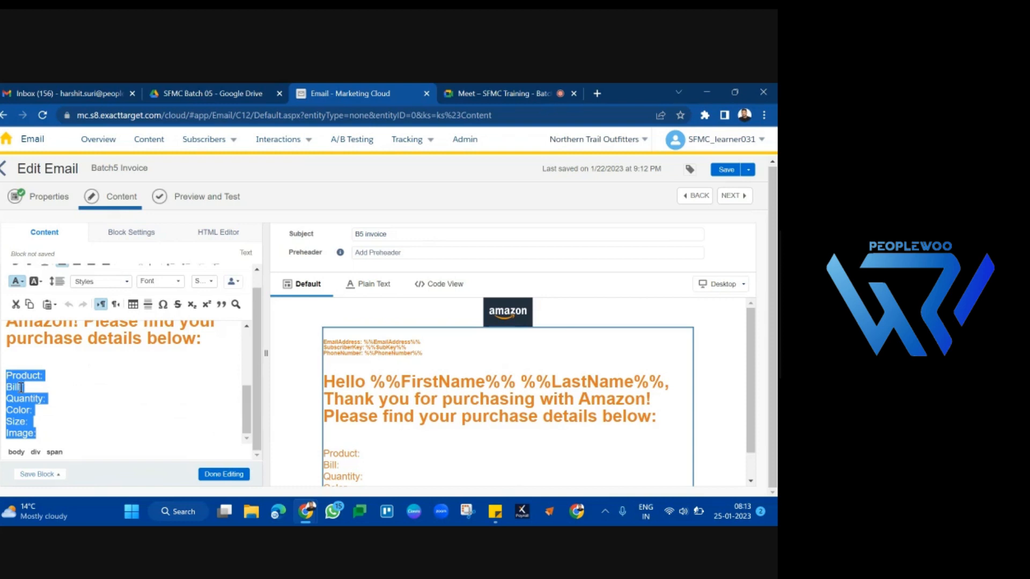
left_click(207, 474)
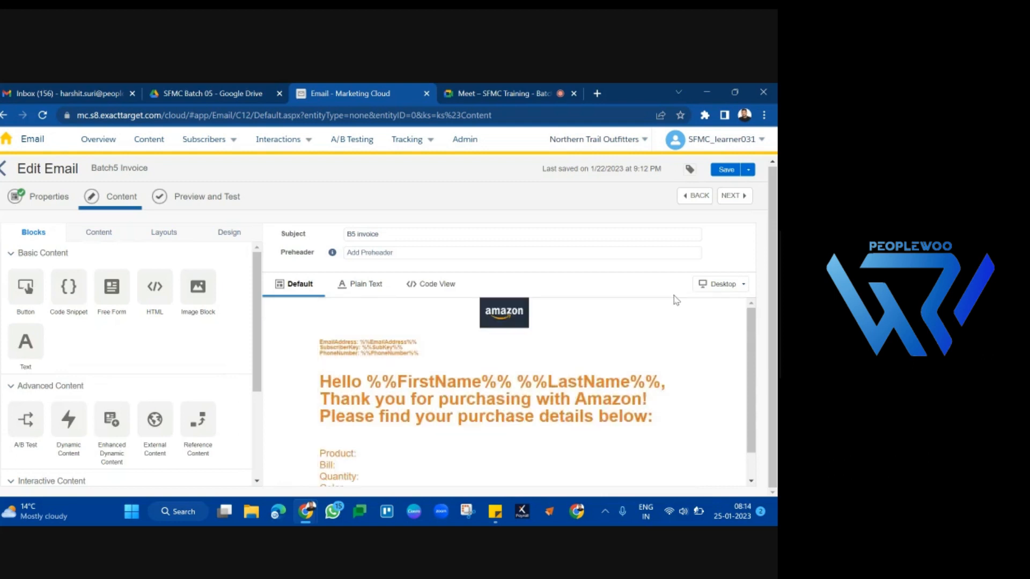
- Go to the email's Preview and Test stage, clear the selected preview subscriber and open the recipient picker
left_click(733, 195)
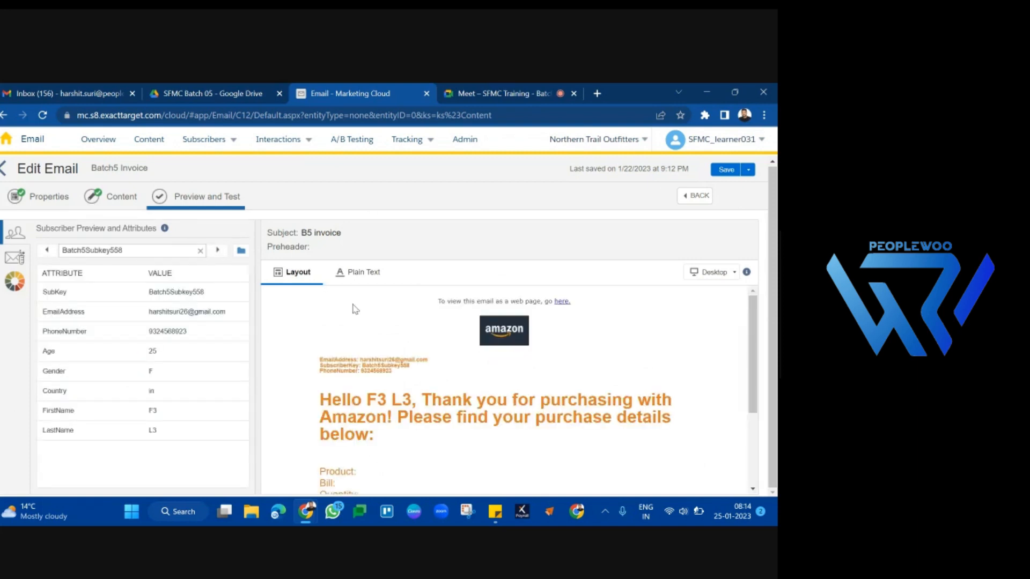
left_click(200, 252)
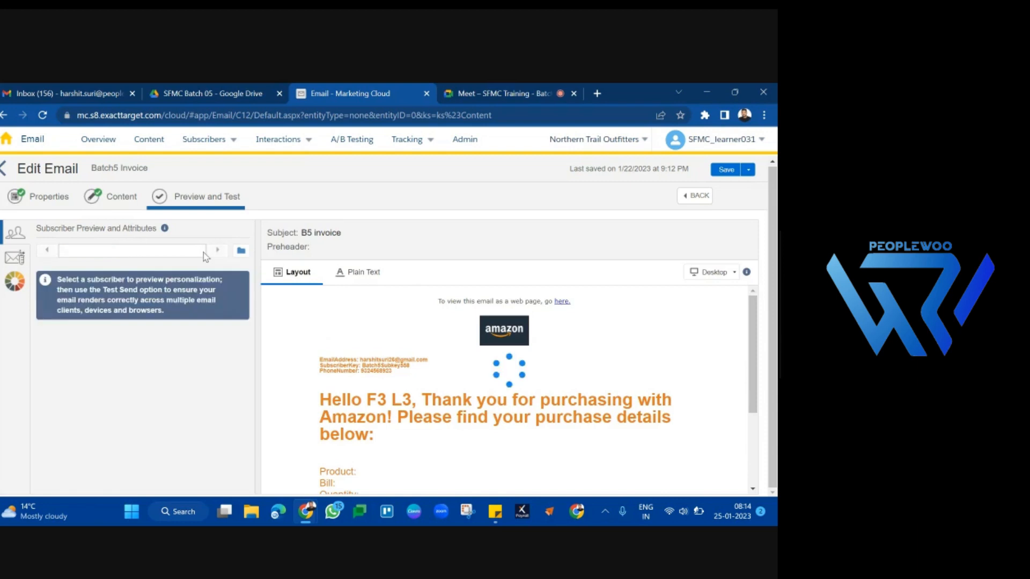
left_click(241, 251)
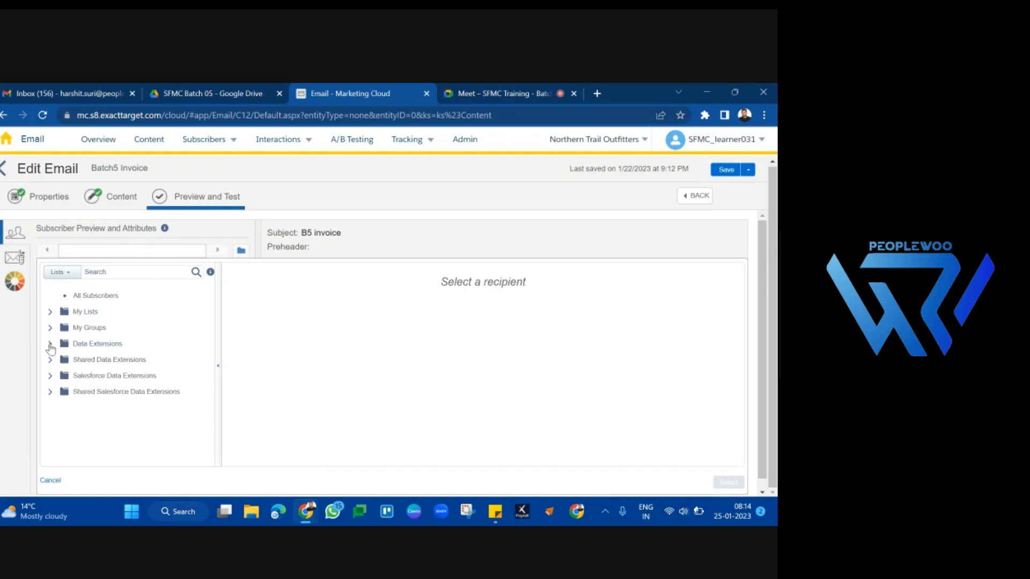
- Load more data extension folders in the recipient picker, expand Batch5 DataExtensions and select the B5subscriberprofile data extension
left_click(50, 345)
scroll(149, 395, "down", 3)
scroll(148, 395, "down", 5)
scroll(149, 396, "down", 1)
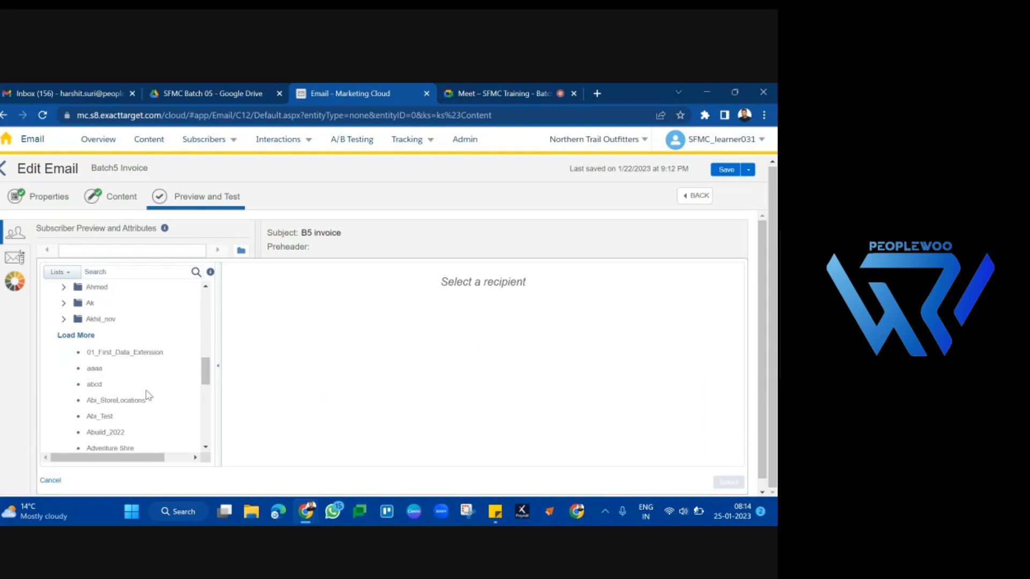
left_click(76, 336)
scroll(154, 394, "down", 2)
scroll(152, 393, "down", 4)
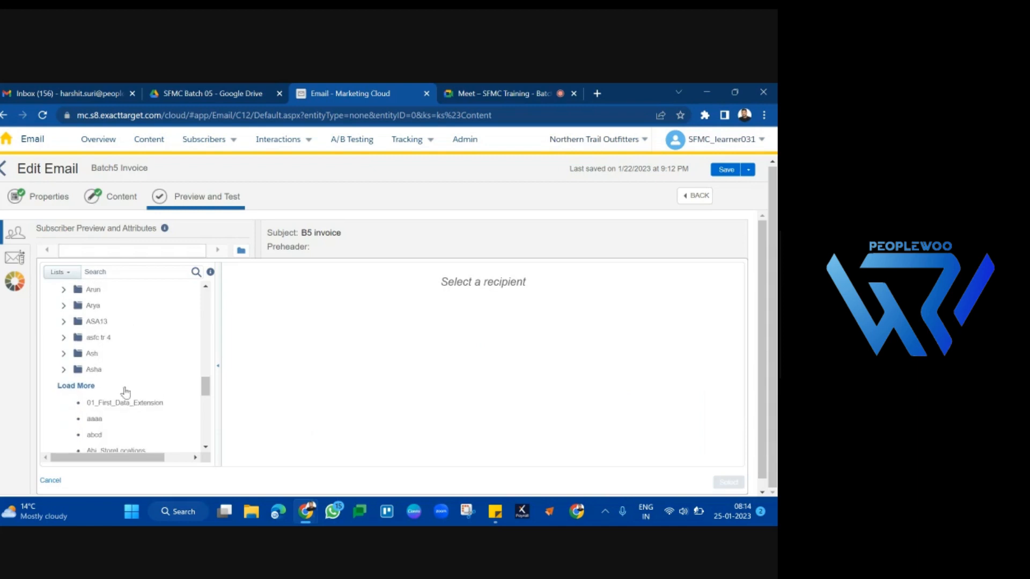
left_click(91, 391)
scroll(177, 377, "down", 5)
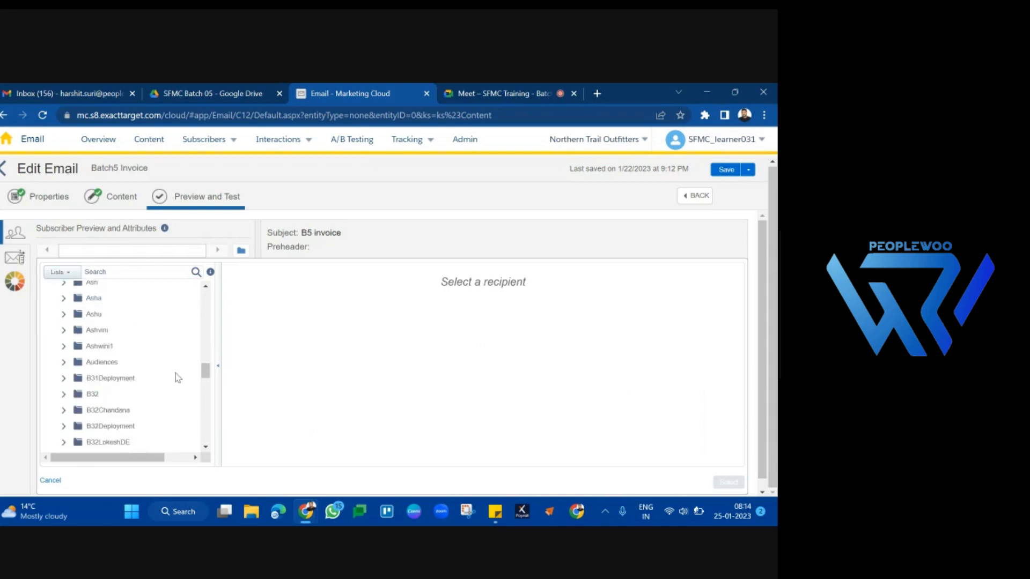
scroll(178, 377, "down", 5)
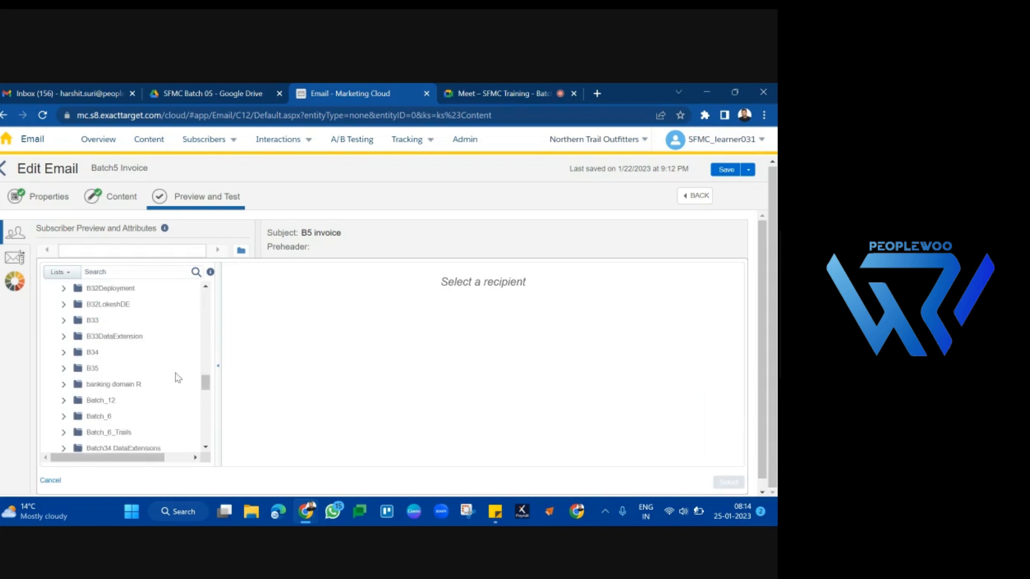
scroll(177, 377, "down", 2)
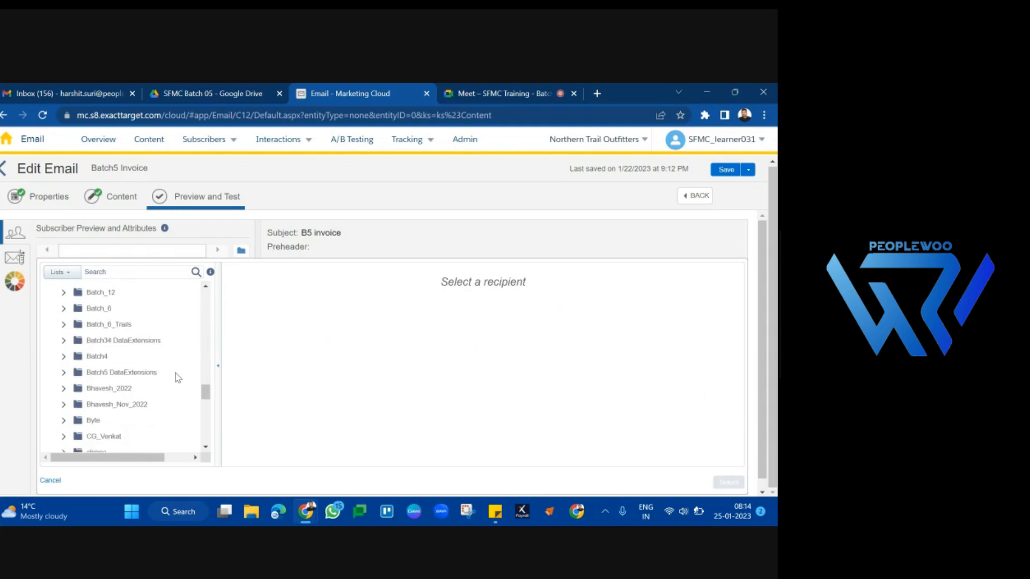
left_click(145, 372)
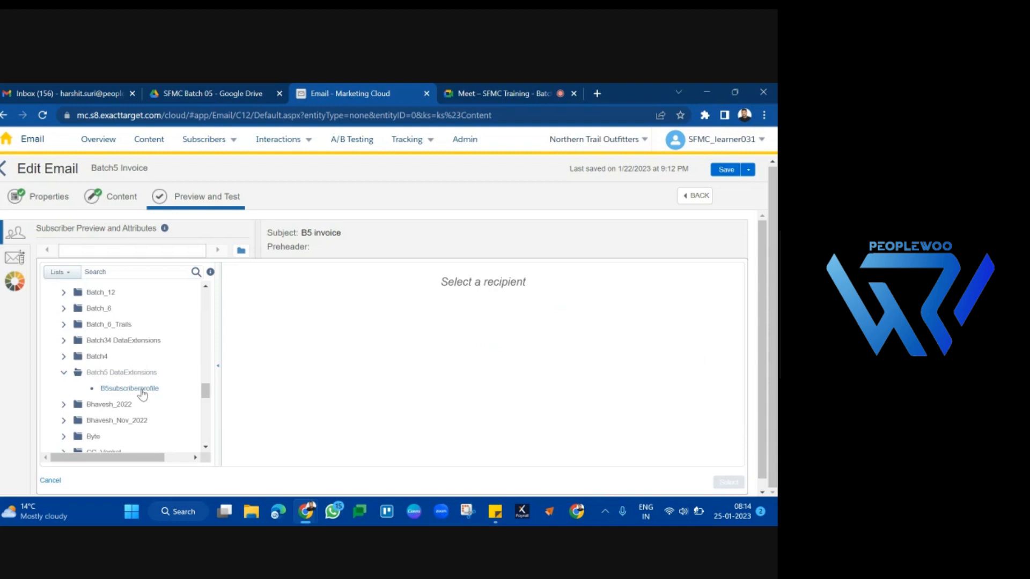
left_click(142, 389)
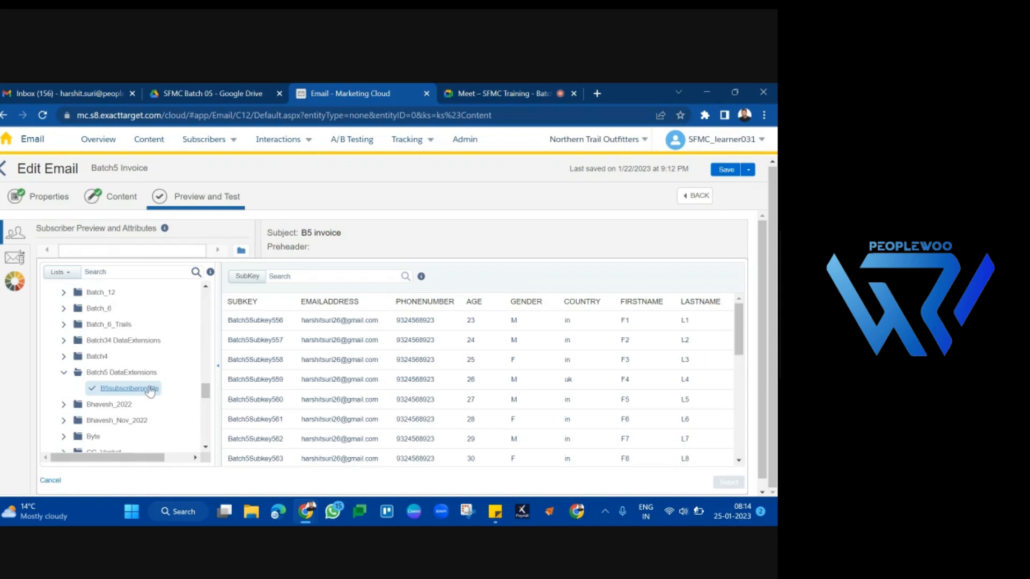
- Choose the 68-year-old subscriber from the B5subscriberprofile records as the preview recipient
scroll(460, 433, "down", 5)
scroll(460, 434, "down", 4)
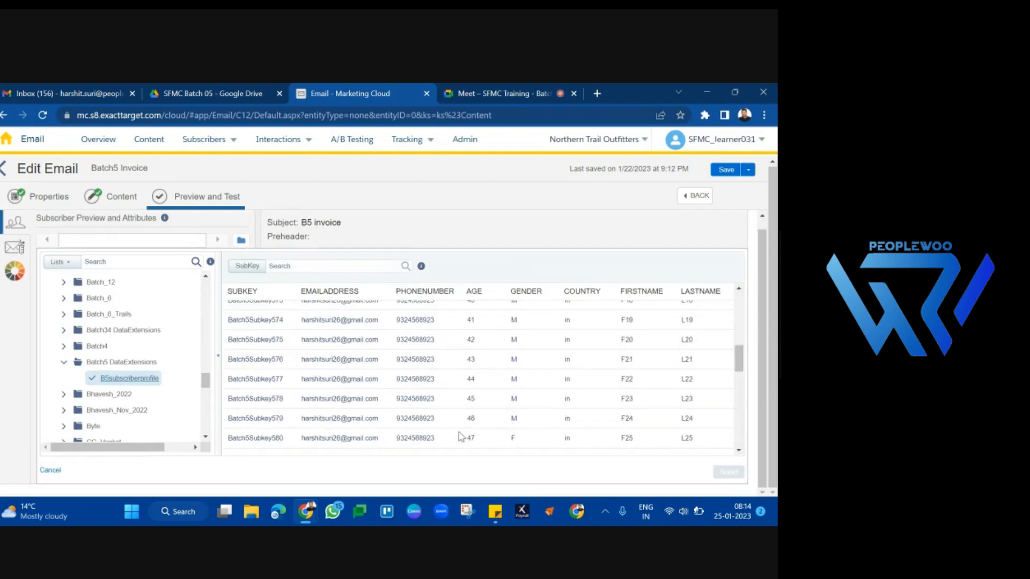
scroll(471, 379, "up", 8)
scroll(470, 379, "down", 7)
scroll(470, 379, "down", 8)
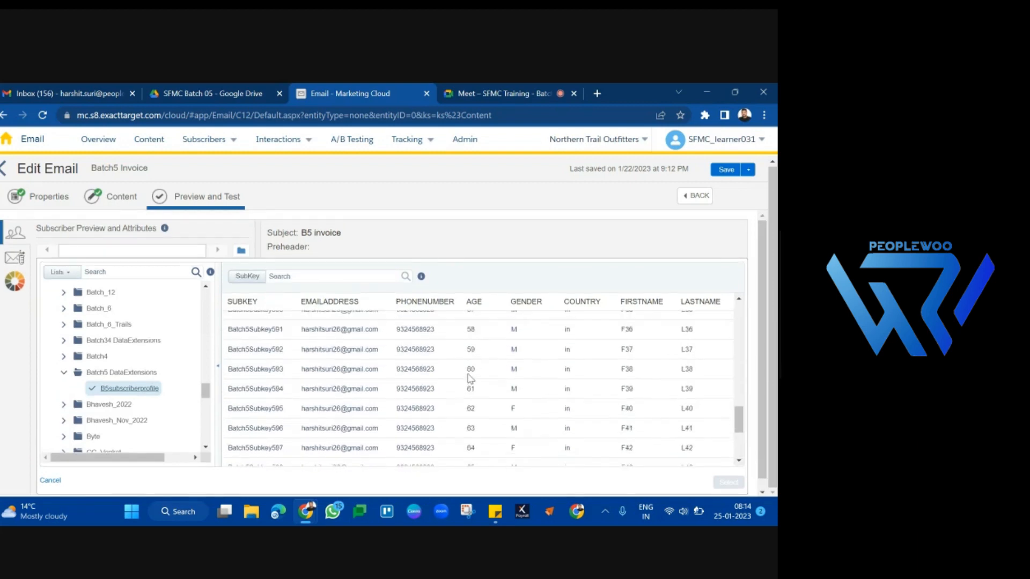
left_click(469, 376)
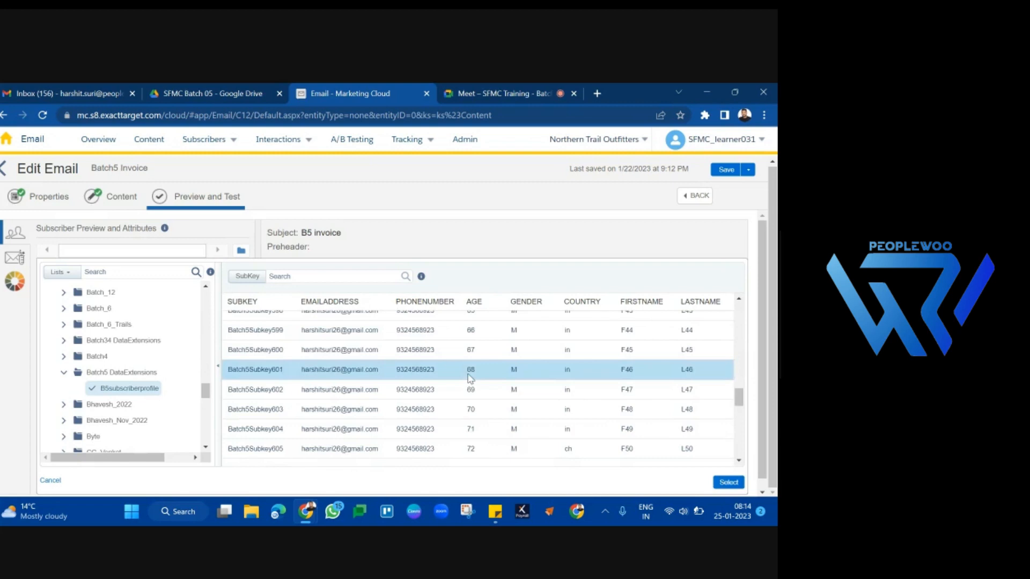
left_click_drag(272, 369, 283, 370)
left_click(728, 483)
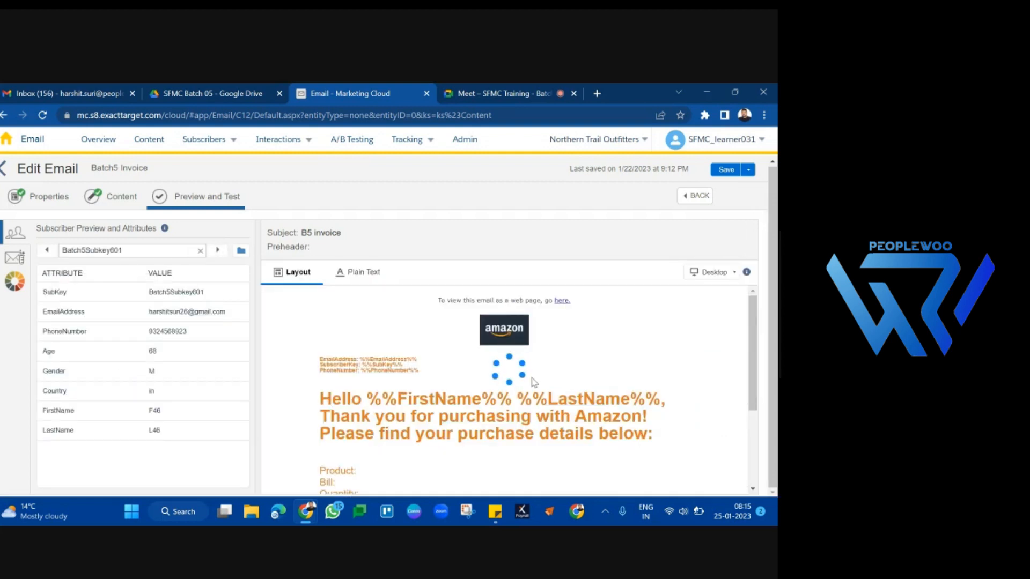
- Compare the selected subscriber's attribute values with the personalized subscriber key, phone number and greeting names in the email preview
left_click_drag(159, 290, 194, 437)
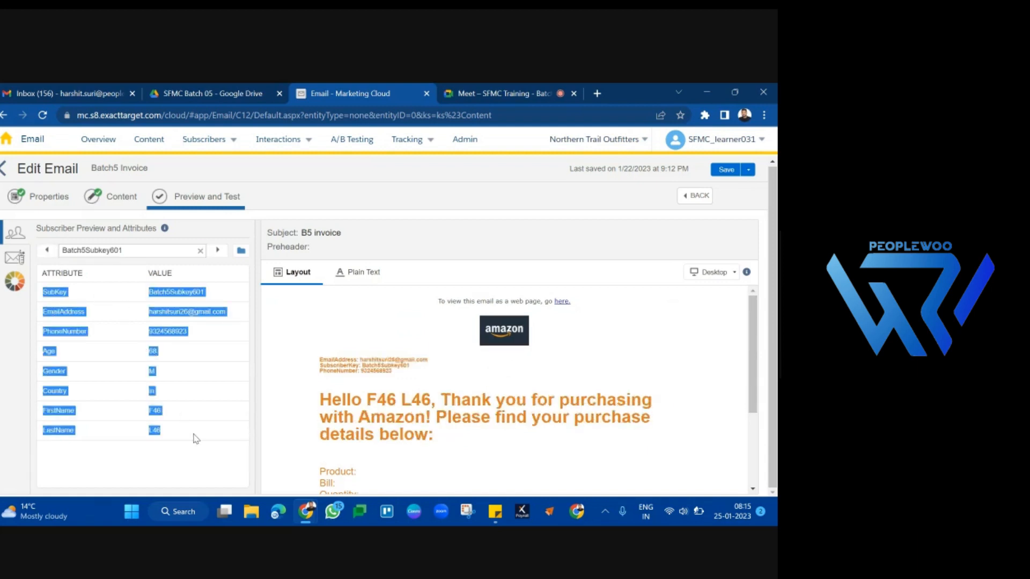
left_click(195, 439)
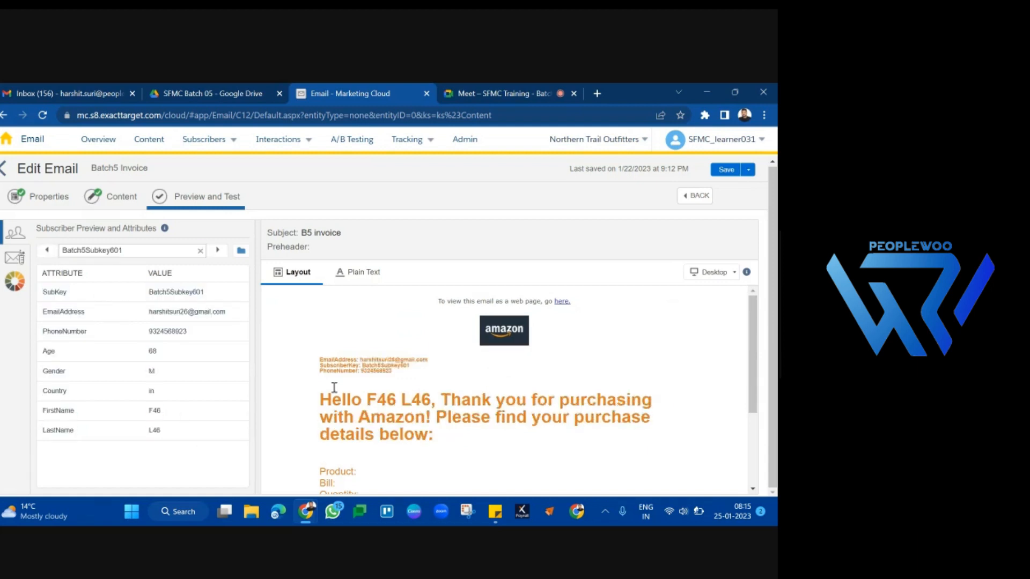
double_click(399, 366)
left_click(399, 366)
double_click(380, 370)
left_click_drag(384, 386, 383, 397)
double_click(384, 397)
left_click(408, 398)
double_click(408, 398)
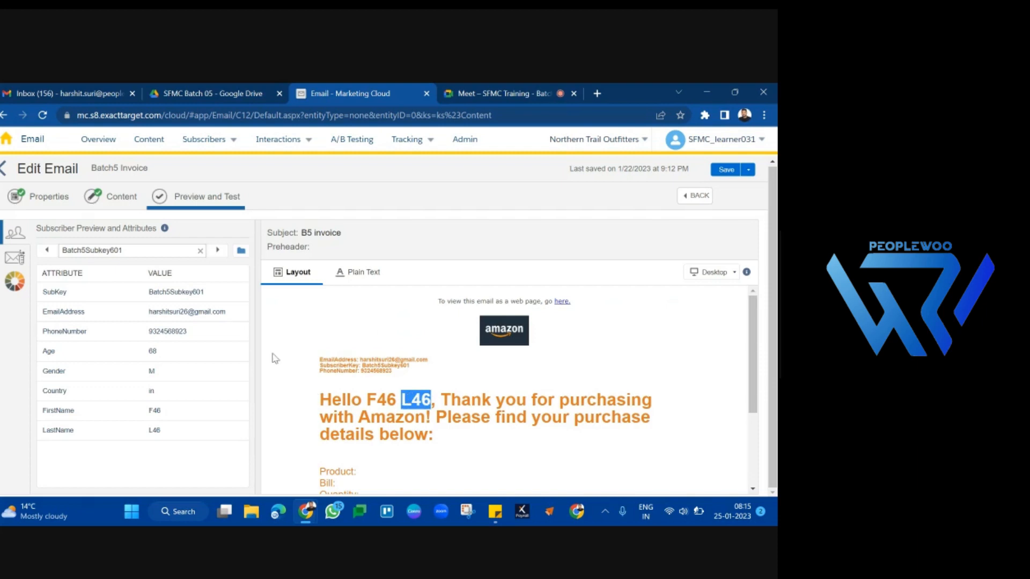
- Highlight the purchase detail labels from Product to Image in the email preview
scroll(275, 358, "down", 3)
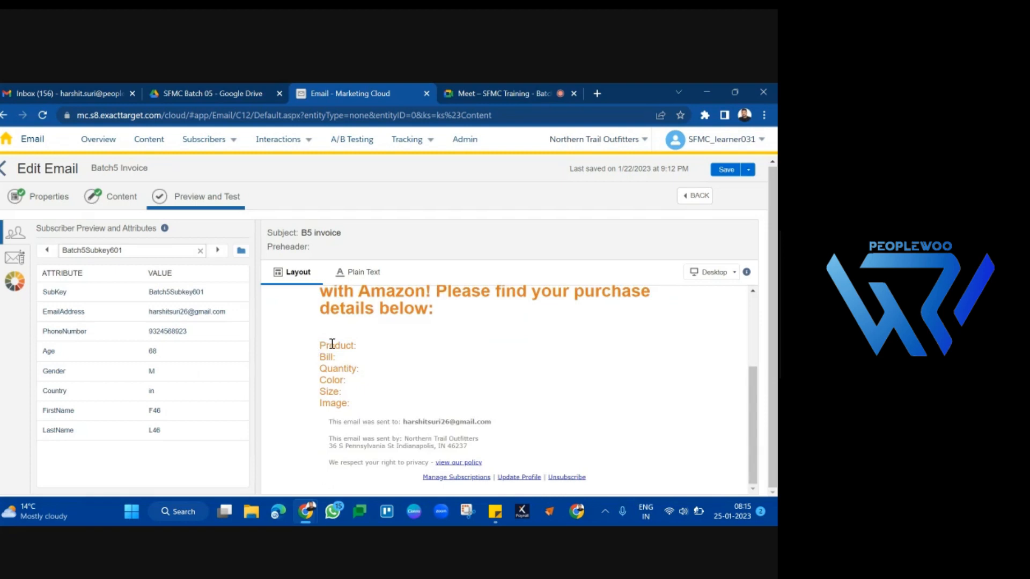
triple_click(332, 344)
left_click_drag(363, 414, 322, 349)
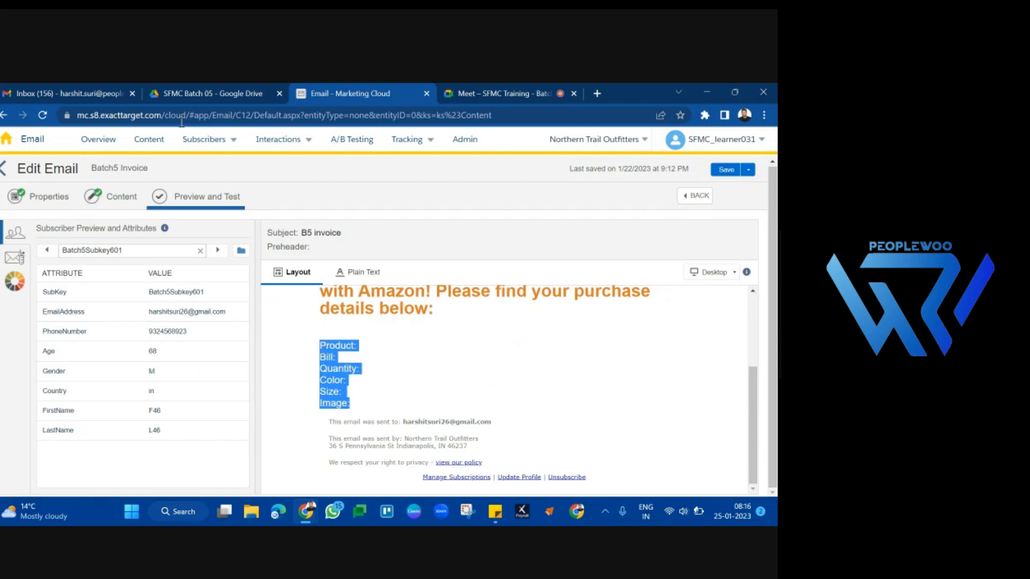
- Return to the email's Content stage, add an empty Code Snippet block above the Amazon logo and finish editing it
left_click(120, 197)
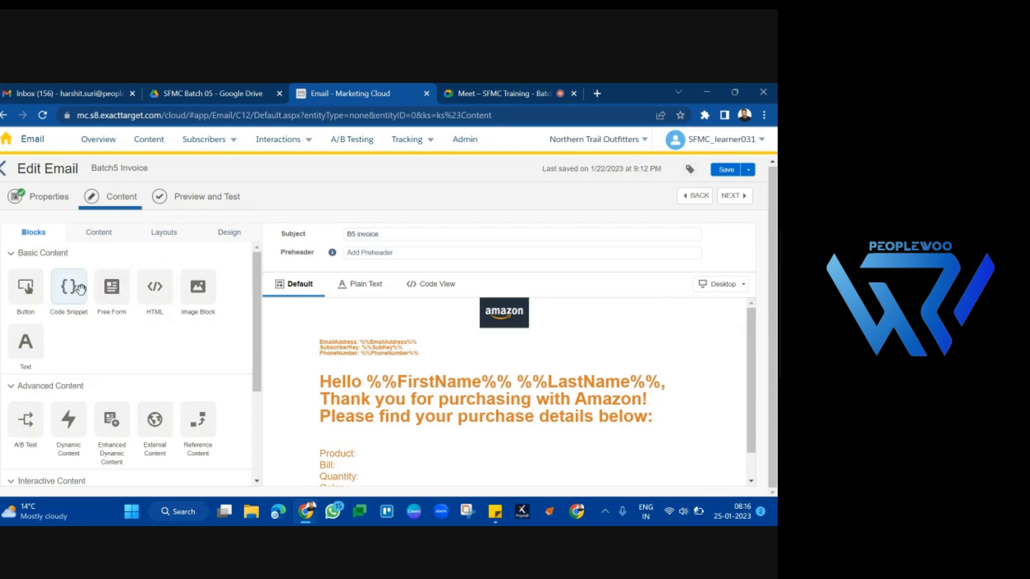
left_click_drag(78, 289, 423, 307)
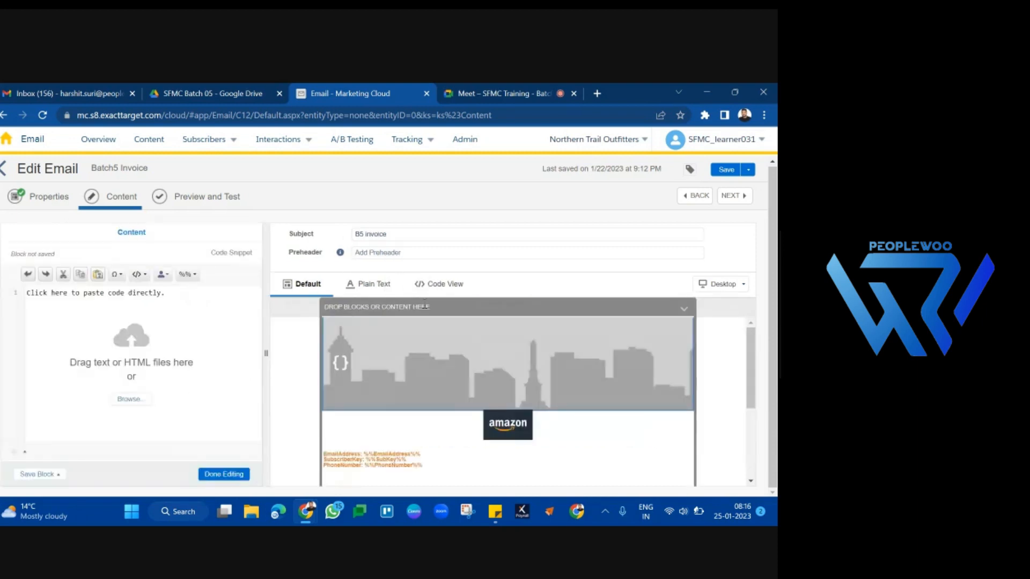
left_click(215, 471)
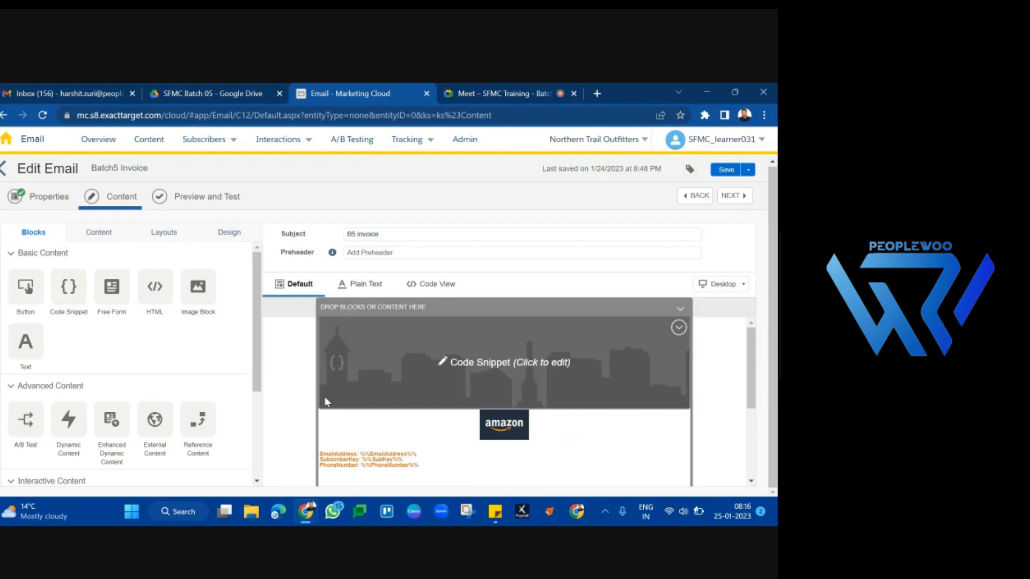
- Enter the AMPscript delimiters %%[ and ]%% in the code snippet with an empty line between them, then finish editing
left_click(324, 397)
left_click(166, 297)
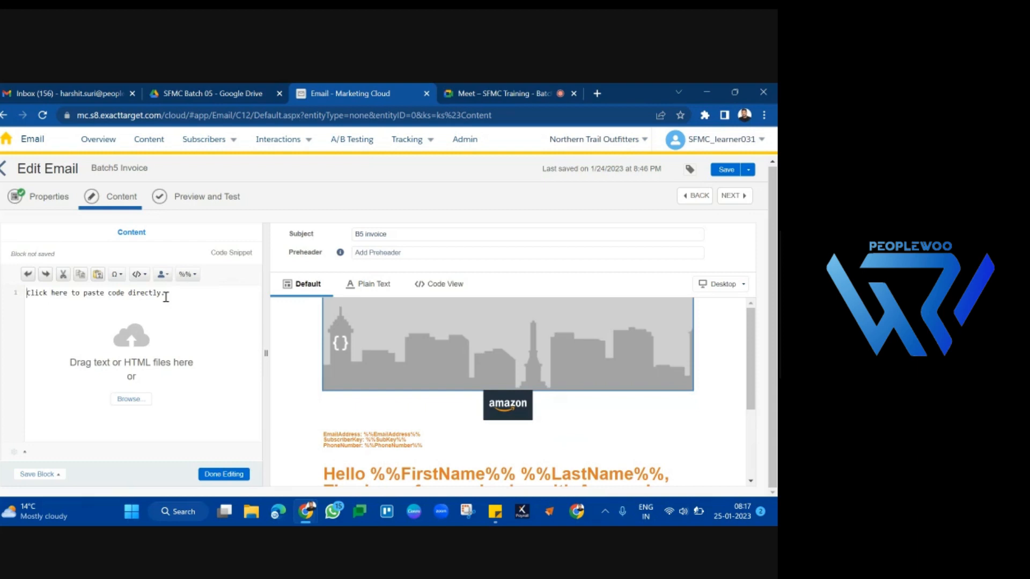
type("%%[")
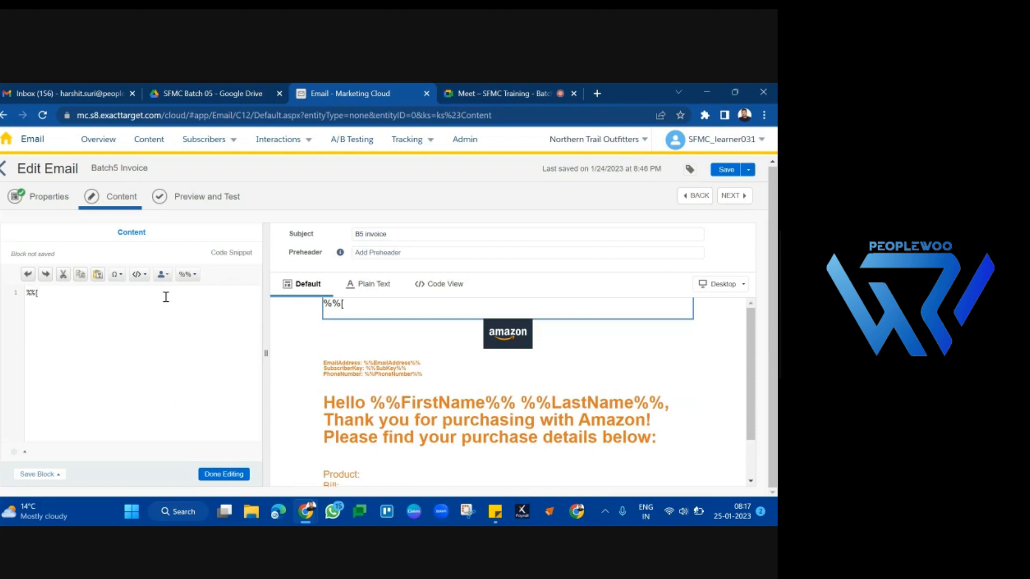
type("]%%")
left_click(41, 293)
key("Return")
key("Return")
left_click_drag(34, 313, 22, 288)
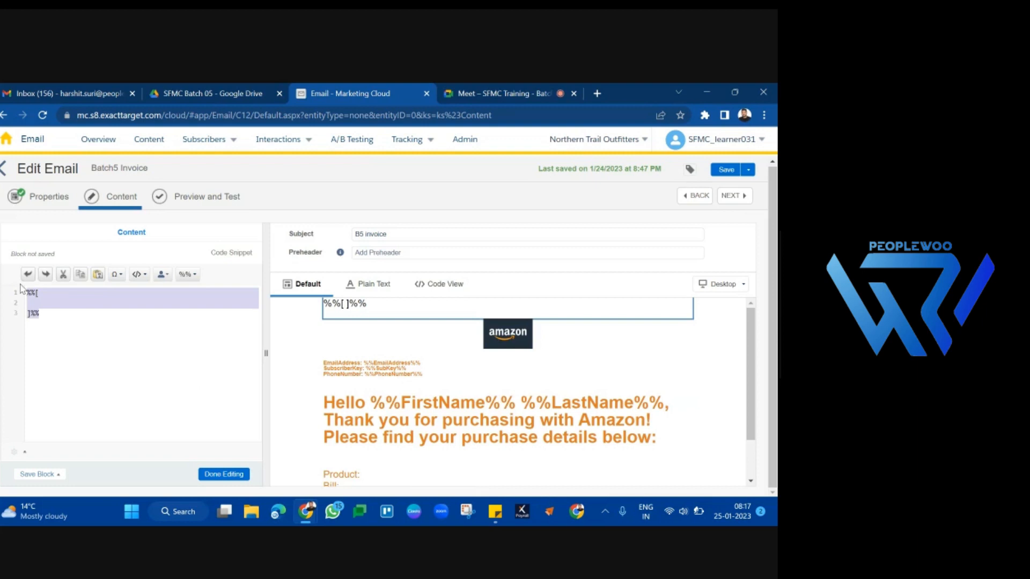
left_click(222, 474)
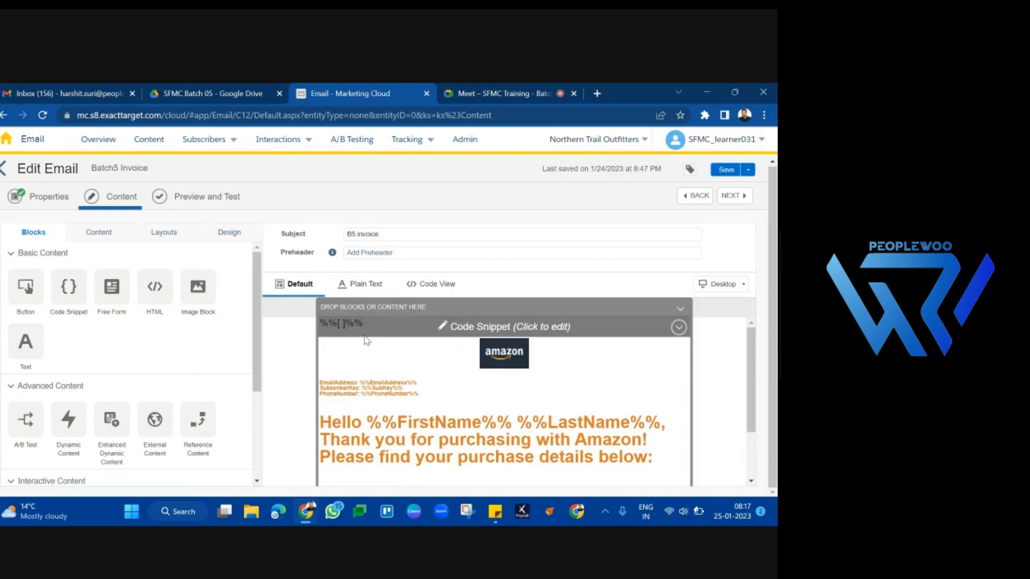
- Go to the Preview and Test stage and select B5subscriberprofile from the Batch5 DataExtensions folder as the recipient source
left_click(732, 196)
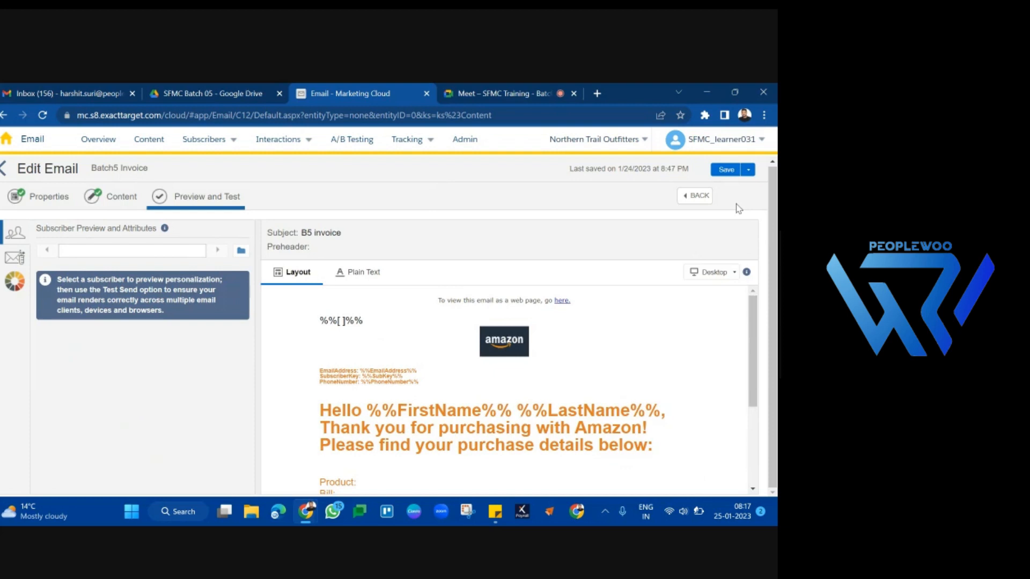
left_click(241, 251)
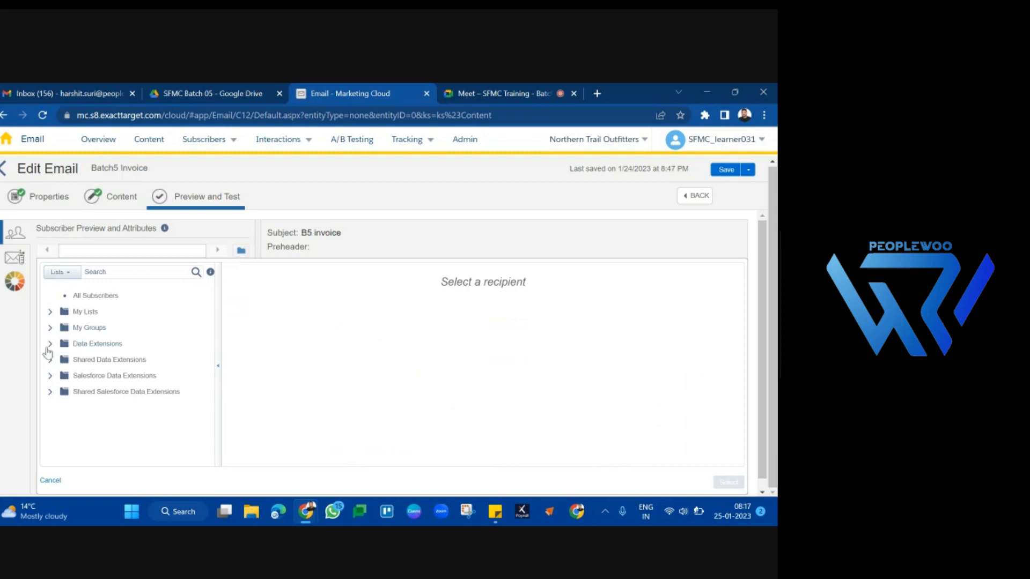
left_click(47, 349)
scroll(121, 413, "down", 5)
scroll(123, 411, "down", 3)
scroll(85, 391, "up", 2)
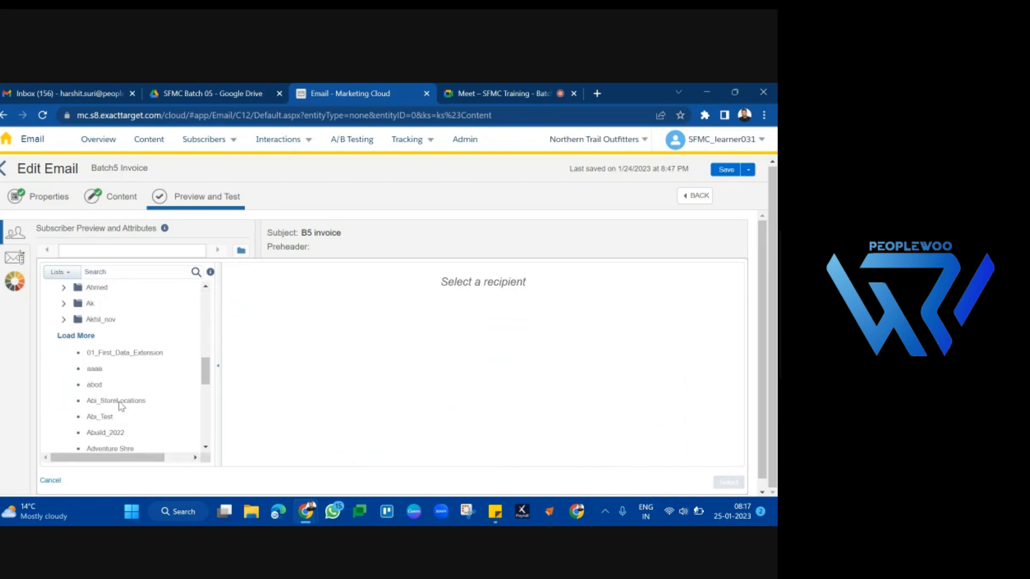
left_click(76, 336)
scroll(101, 376, "down", 8)
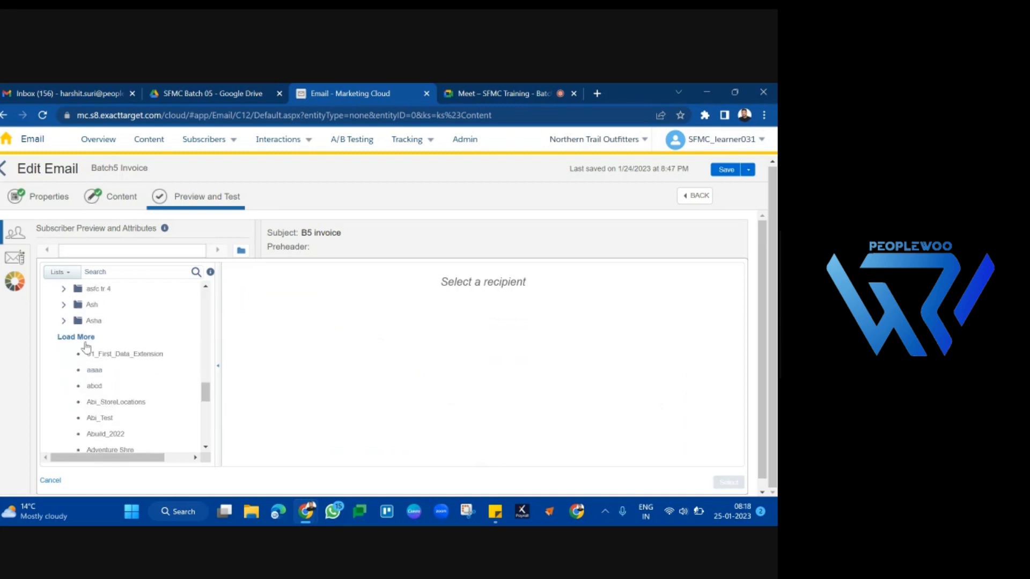
left_click(85, 338)
scroll(114, 393, "down", 5)
scroll(114, 393, "down", 5)
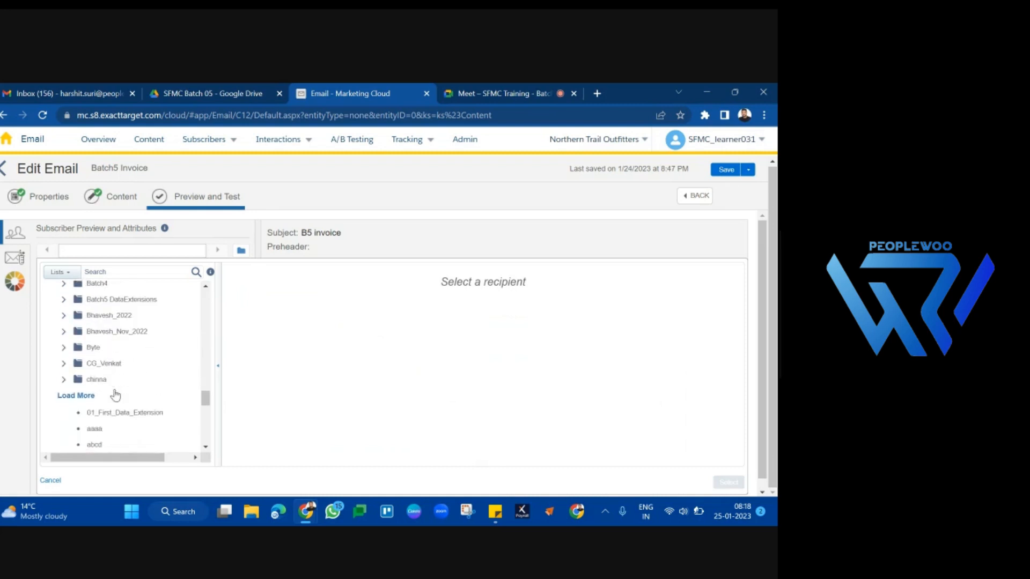
left_click(118, 300)
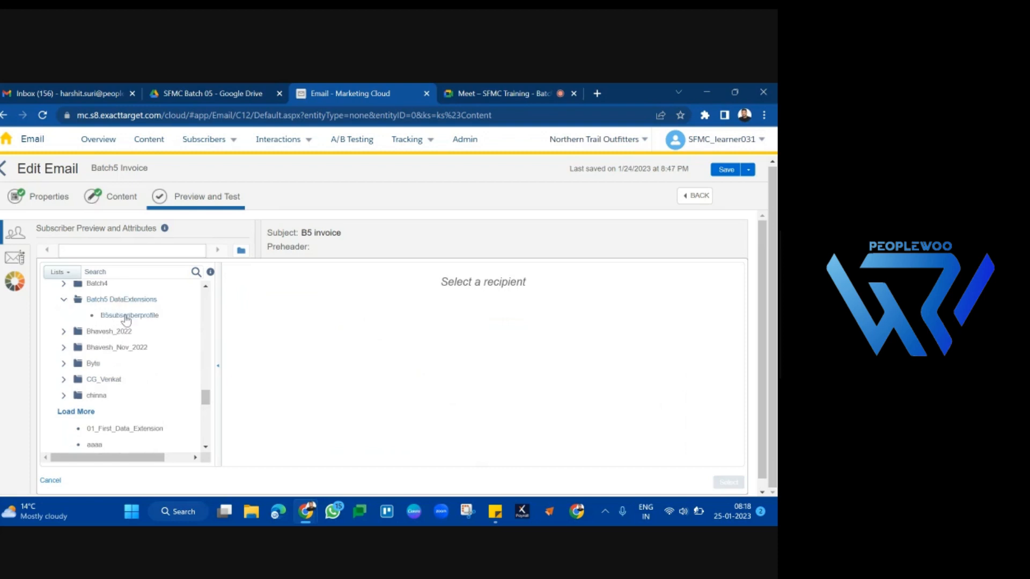
left_click(125, 315)
- Preview the email for the 26-year-old subscriber from the uk, then advance through the following subscribers
left_click(367, 382)
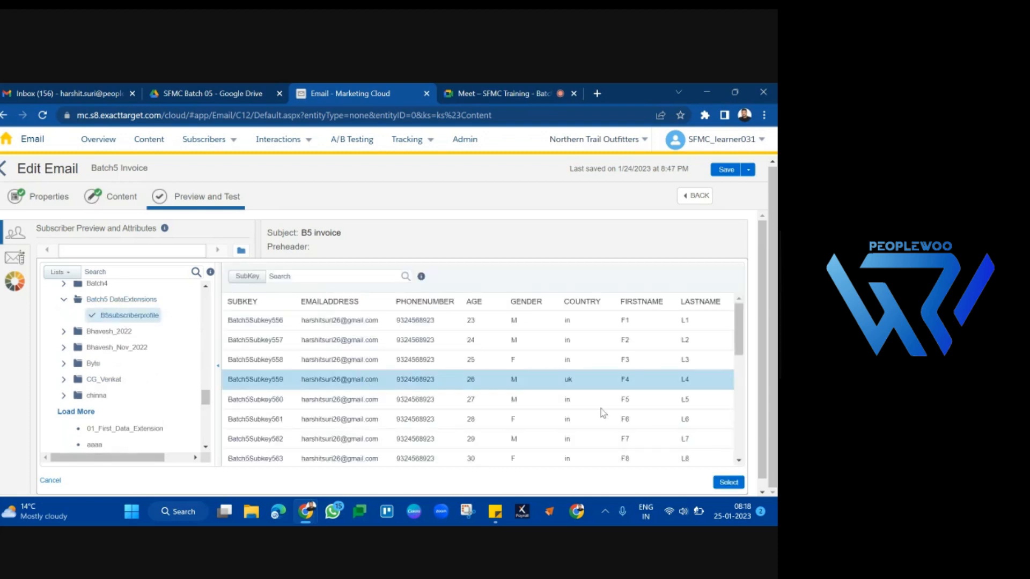
left_click(727, 484)
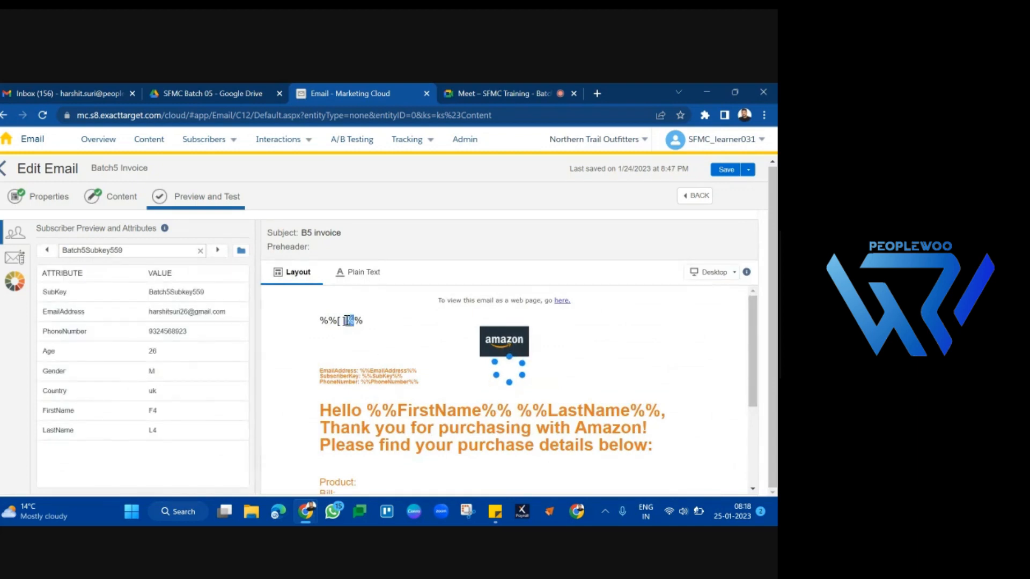
left_click(218, 250)
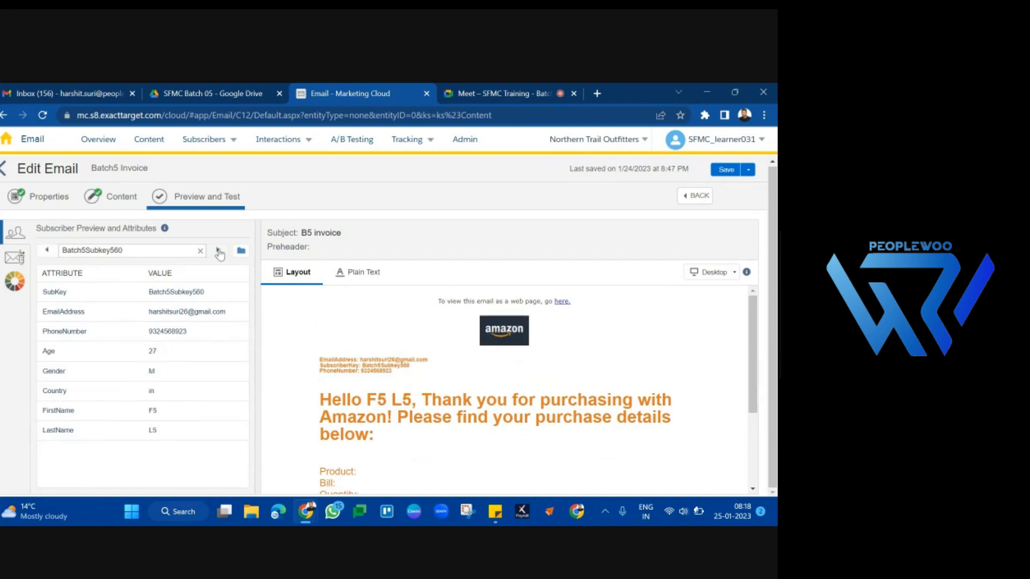
left_click(218, 250)
- Return to the email's Content stage, add another blank line between the snippet's %%[ and ]%% delimiters, and finish editing
left_click(126, 200)
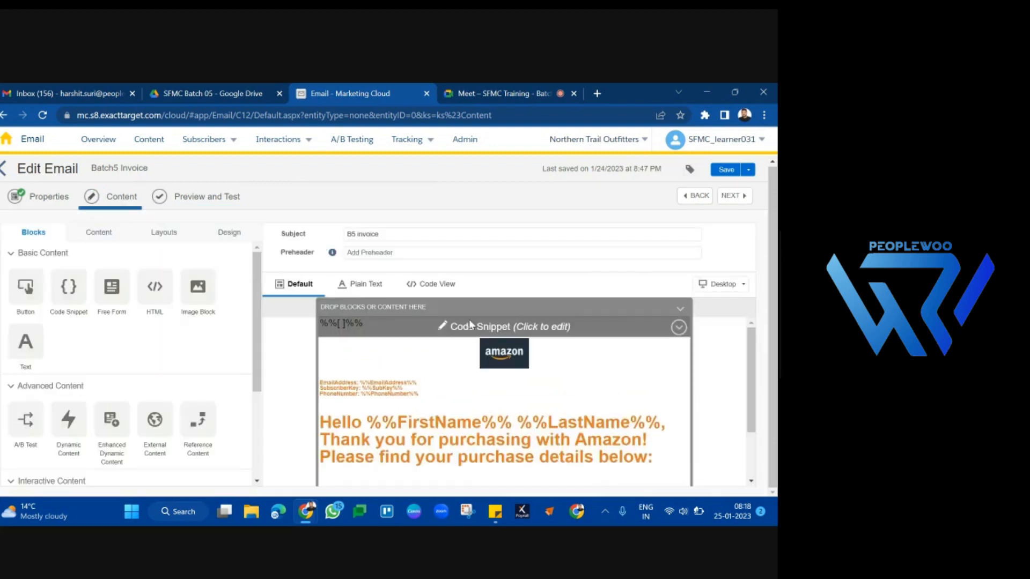
left_click(401, 322)
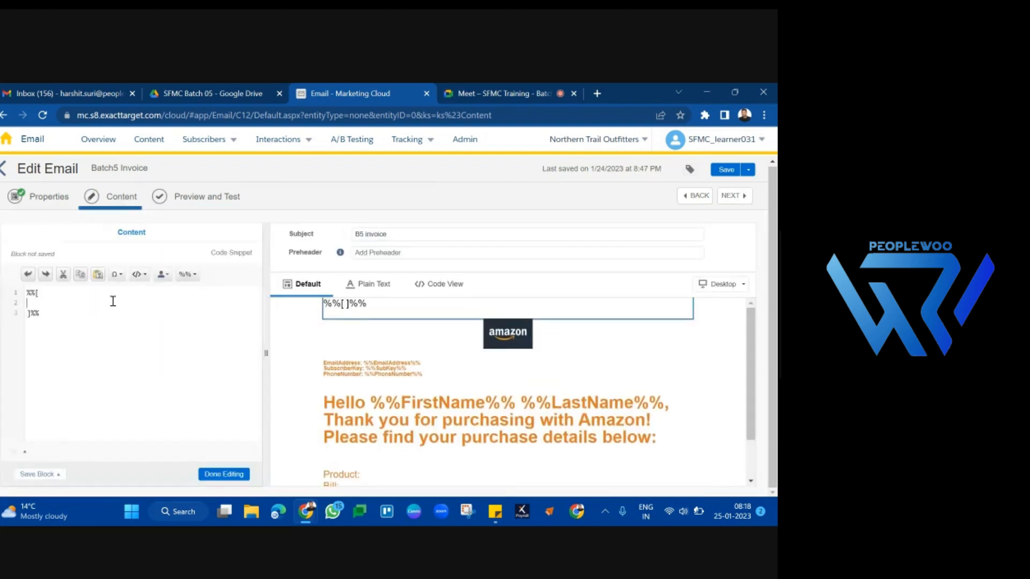
key("Return")
left_click(113, 302)
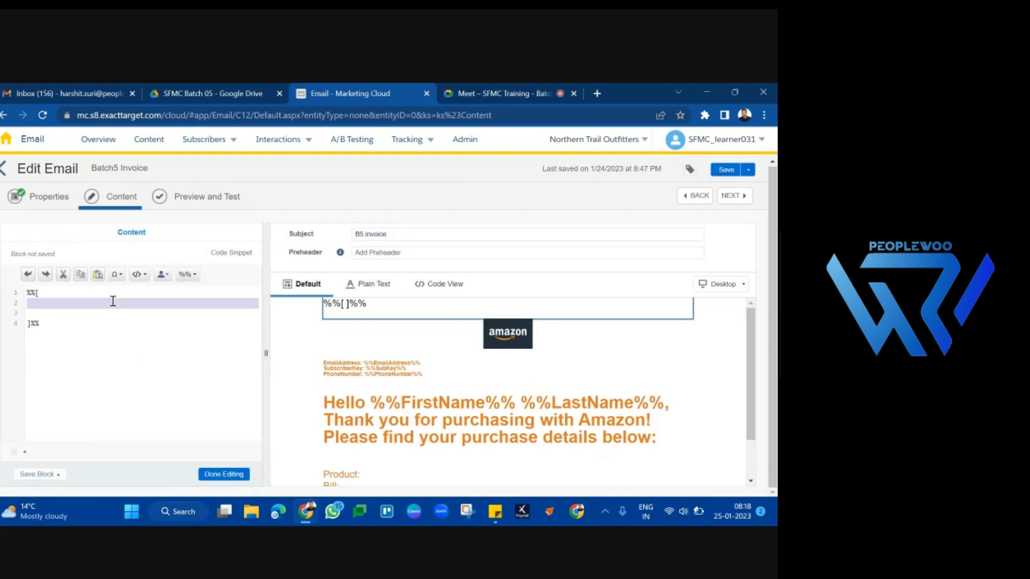
left_click(224, 474)
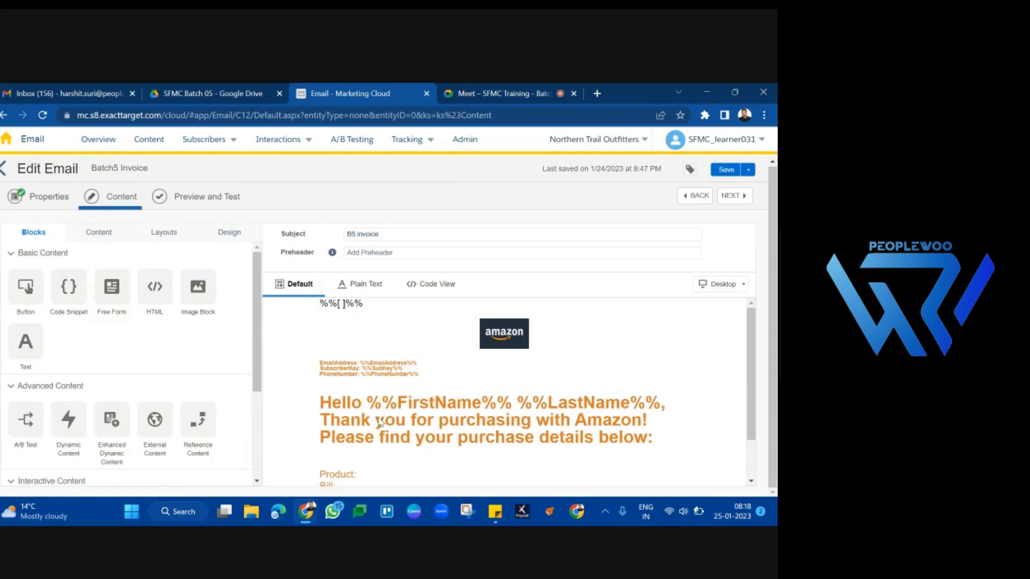
- Review the text block's purchase detail labels from Product to Image and its contact and name personalization strings, then finish editing
left_click(411, 409)
scroll(83, 425, "down", 3)
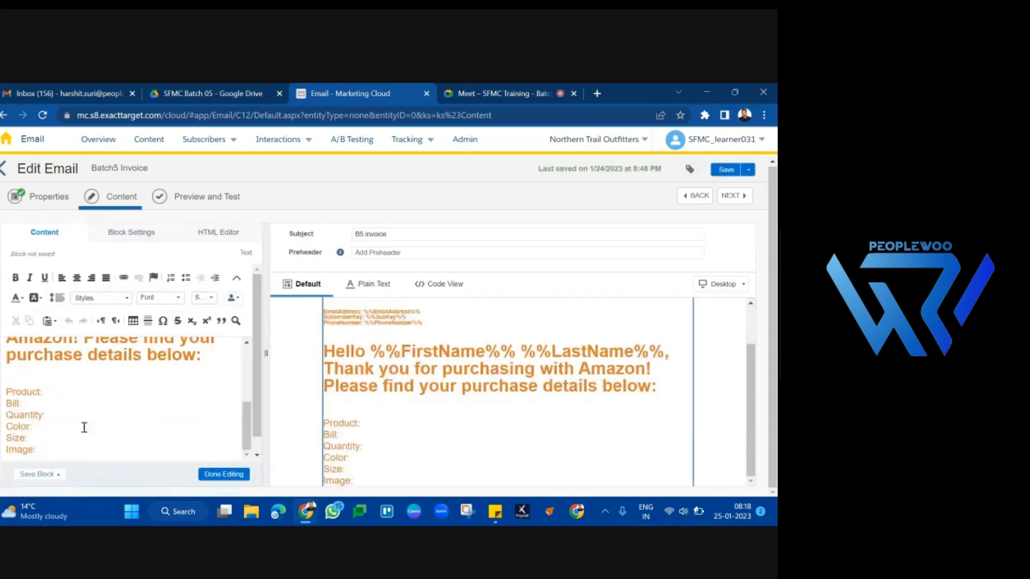
left_click_drag(49, 453, 2, 391)
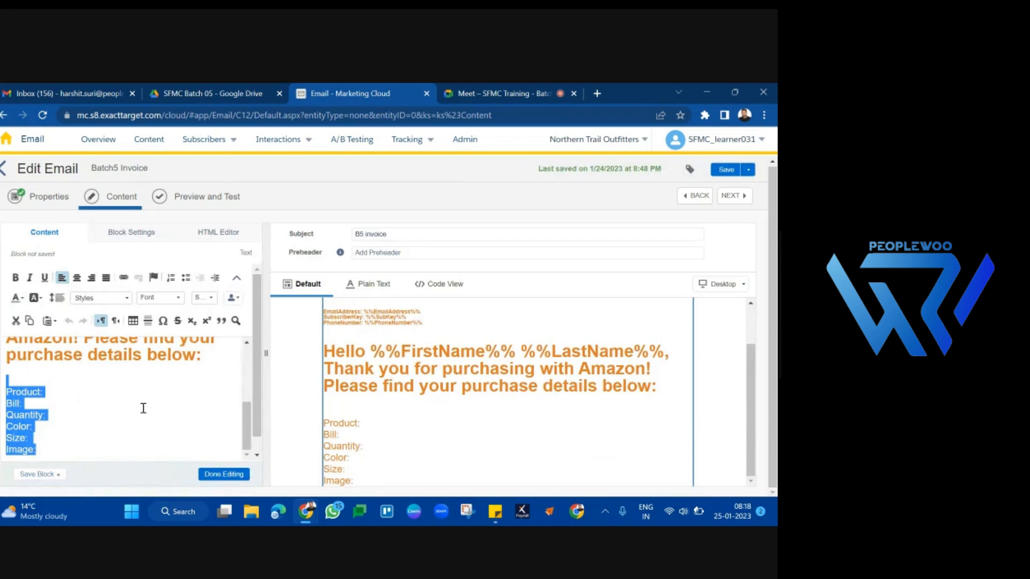
left_click(203, 475)
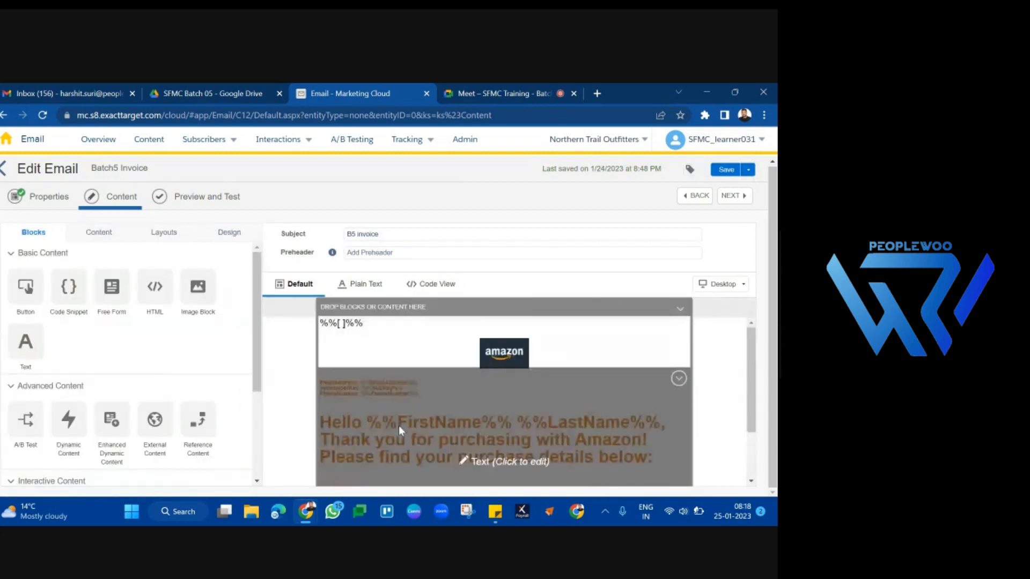
left_click(415, 333)
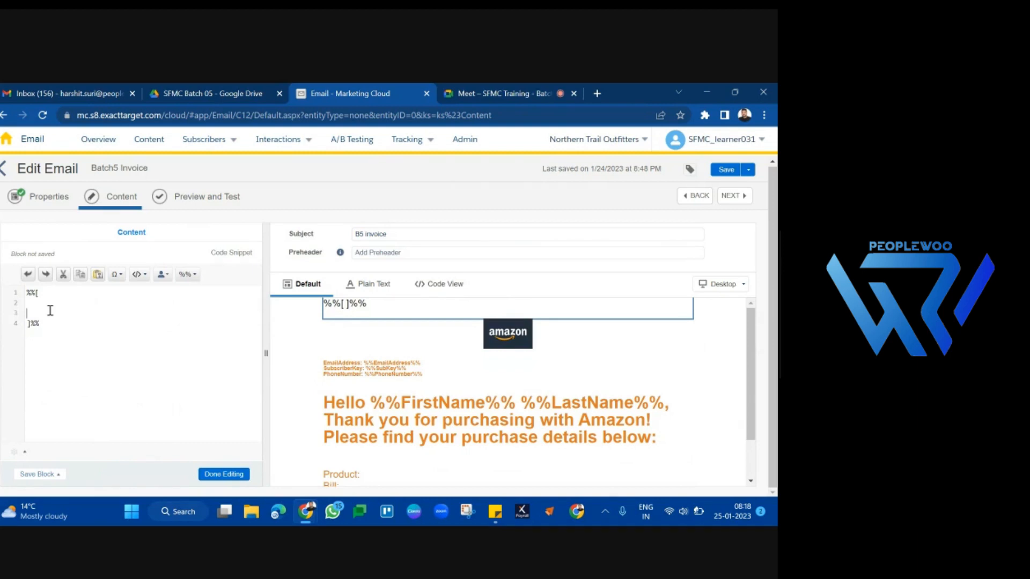
left_click(231, 475)
left_click(382, 381)
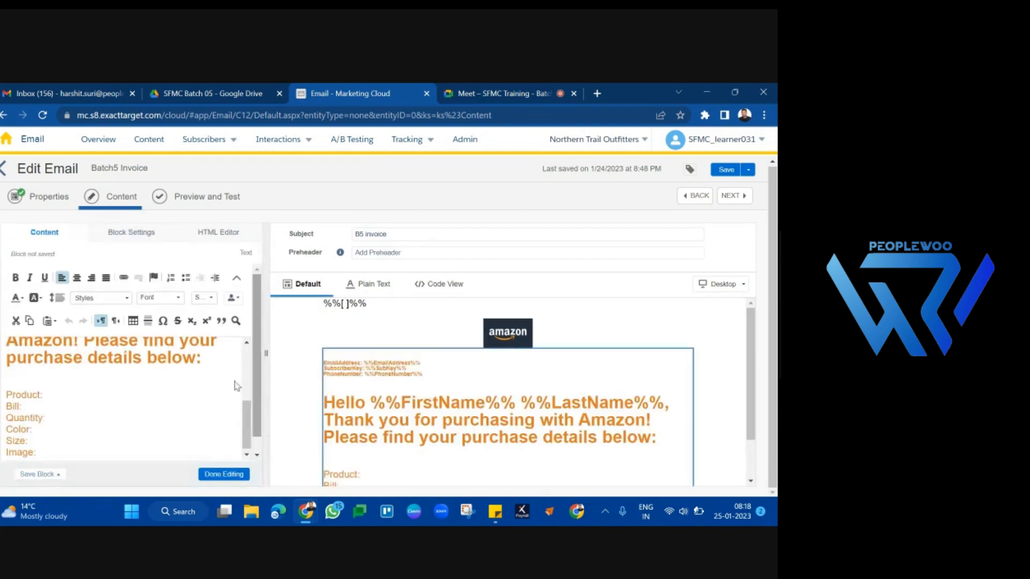
scroll(154, 390, "up", 5)
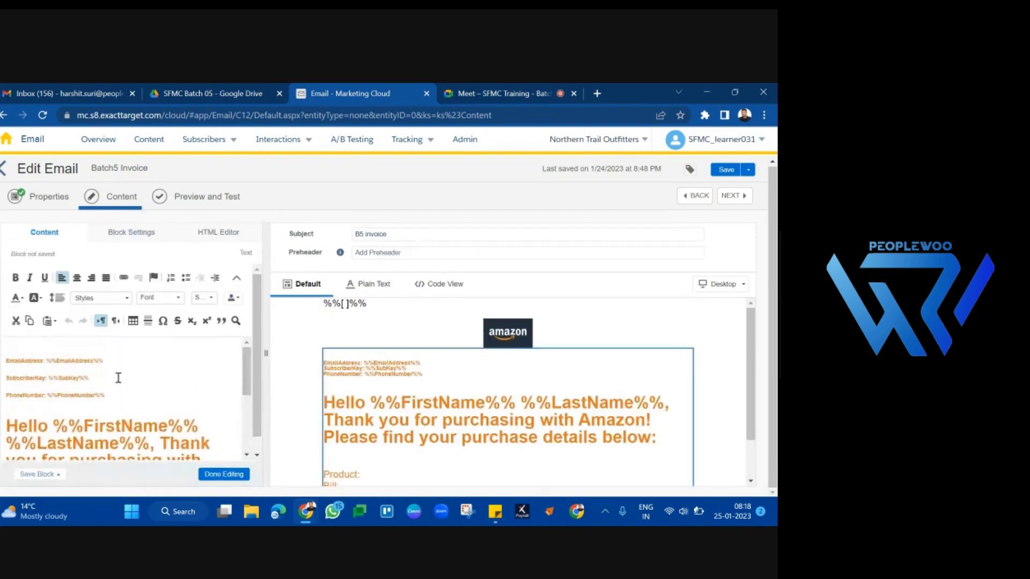
left_click_drag(118, 398, 5, 355)
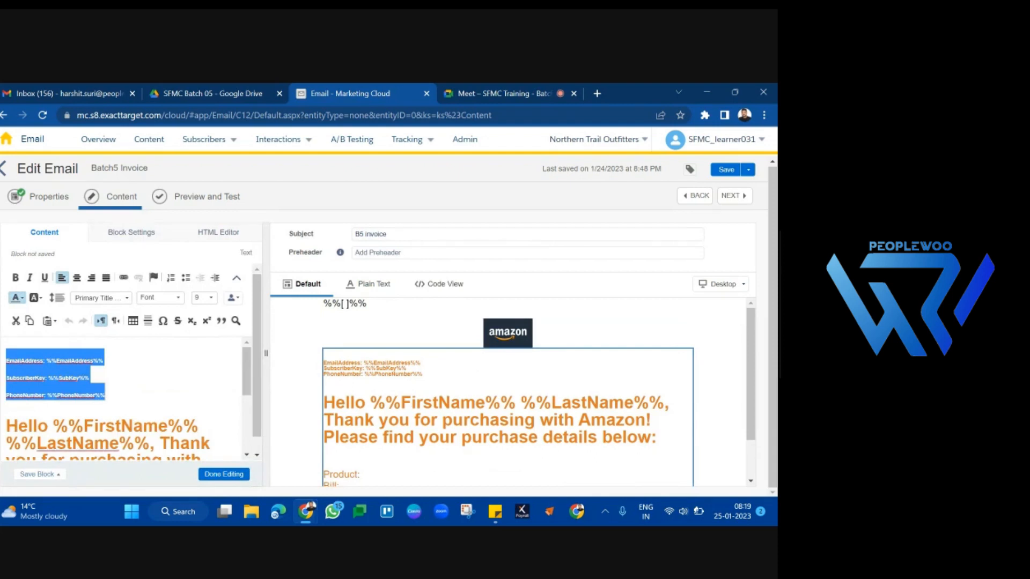
double_click(110, 440)
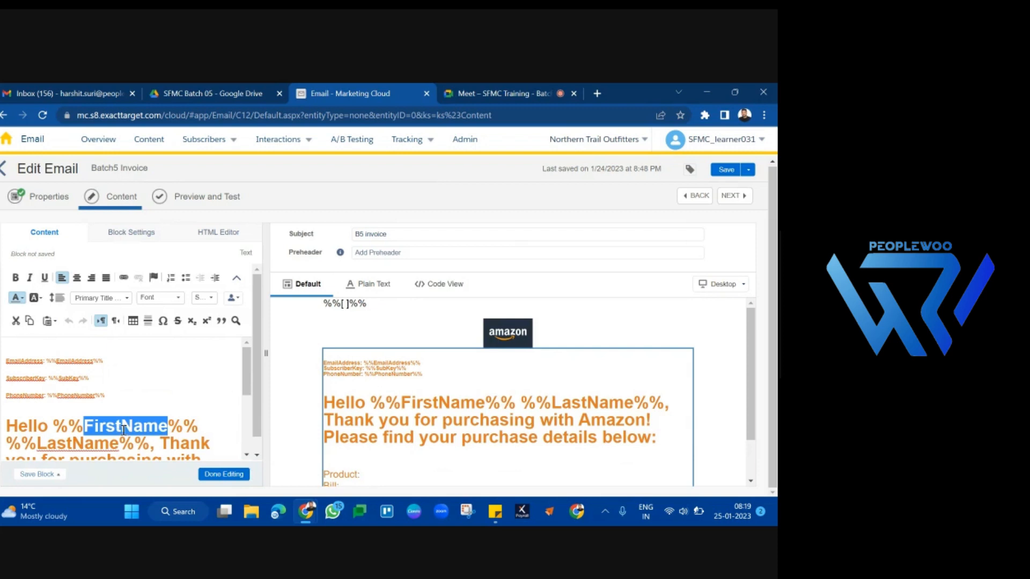
scroll(122, 430, "down", 3)
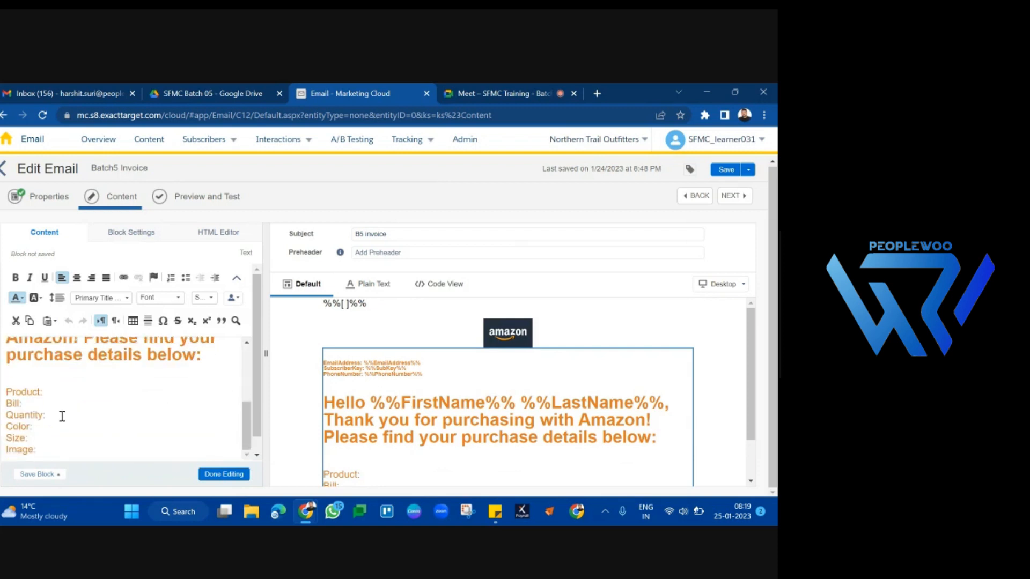
left_click_drag(5, 392, 54, 457)
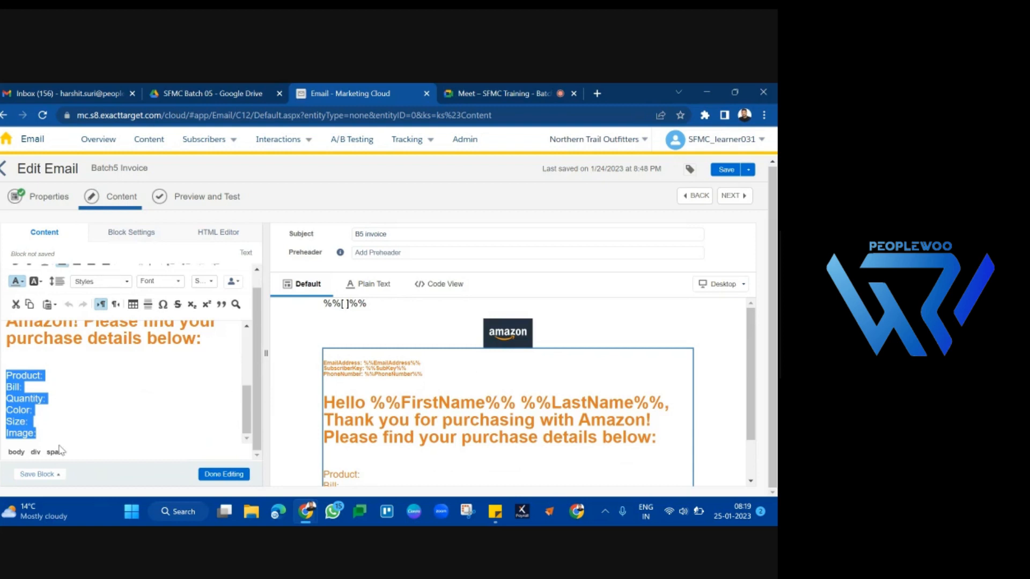
left_click(226, 481)
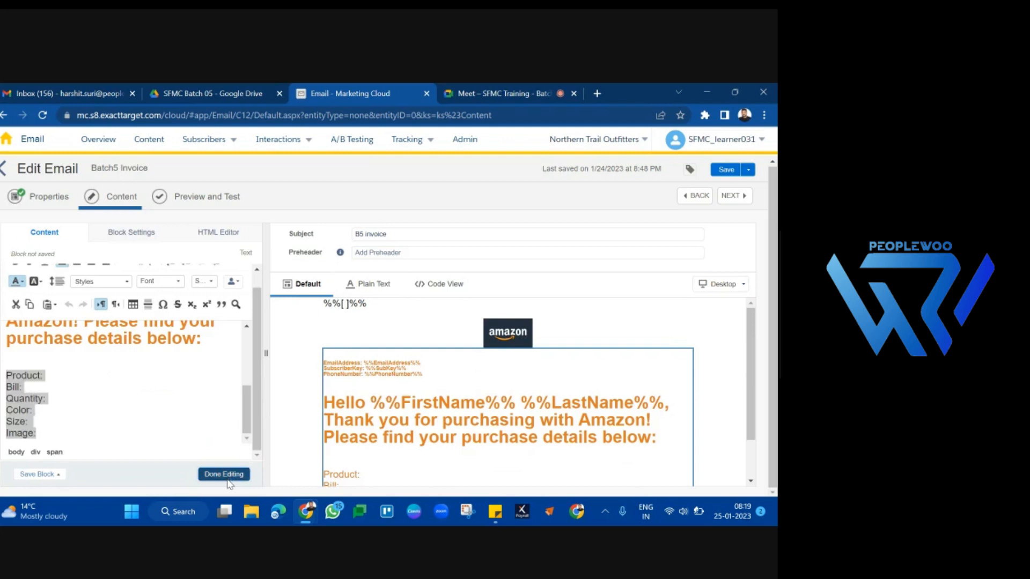
- Compare the empty code snippet with the text block's EmailAddress, SubKey and PhoneNumber personalization strings, then finish editing
left_click(399, 320)
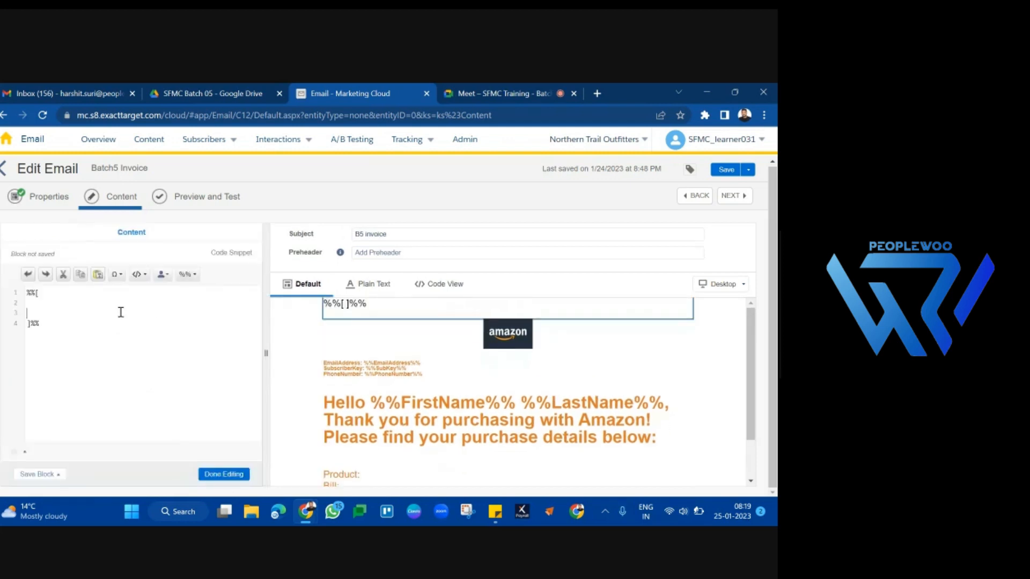
left_click(56, 304)
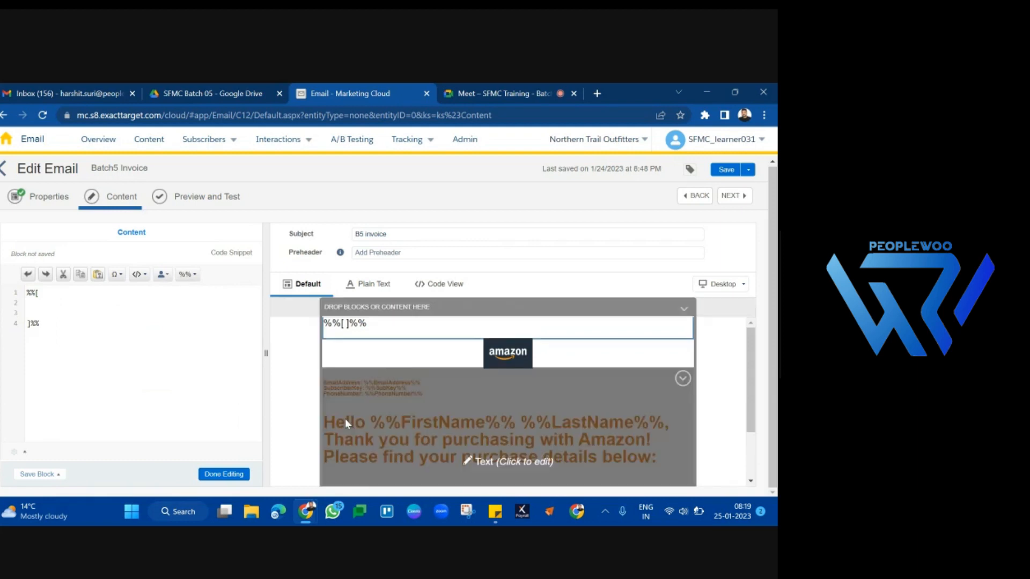
left_click(379, 378)
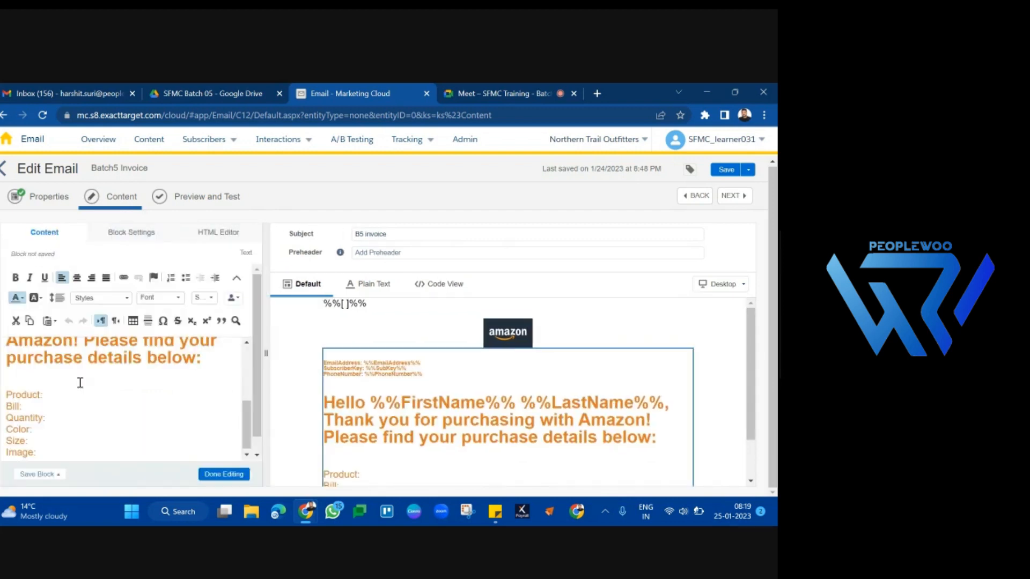
scroll(81, 379, "up", 5)
double_click(75, 360)
double_click(70, 378)
double_click(77, 395)
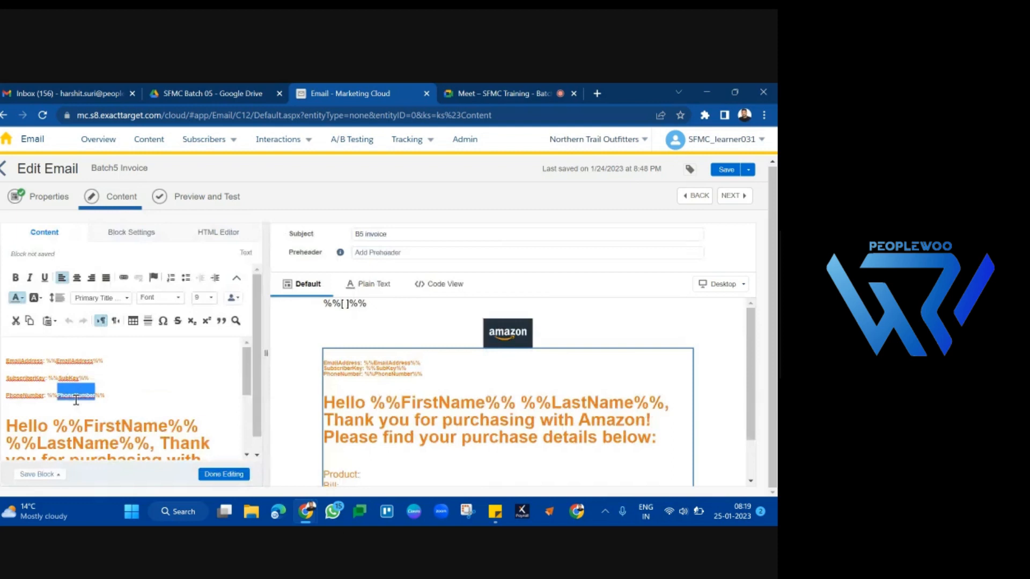
left_click(223, 474)
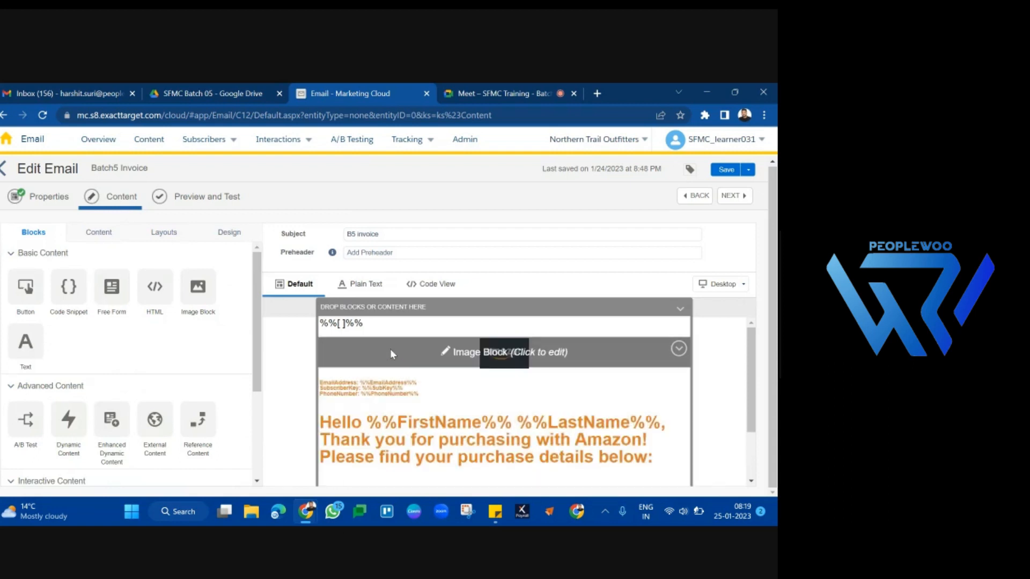
- Reopen the code snippet and start a variable declaration with var @ on its own line between the delimiters
left_click(405, 331)
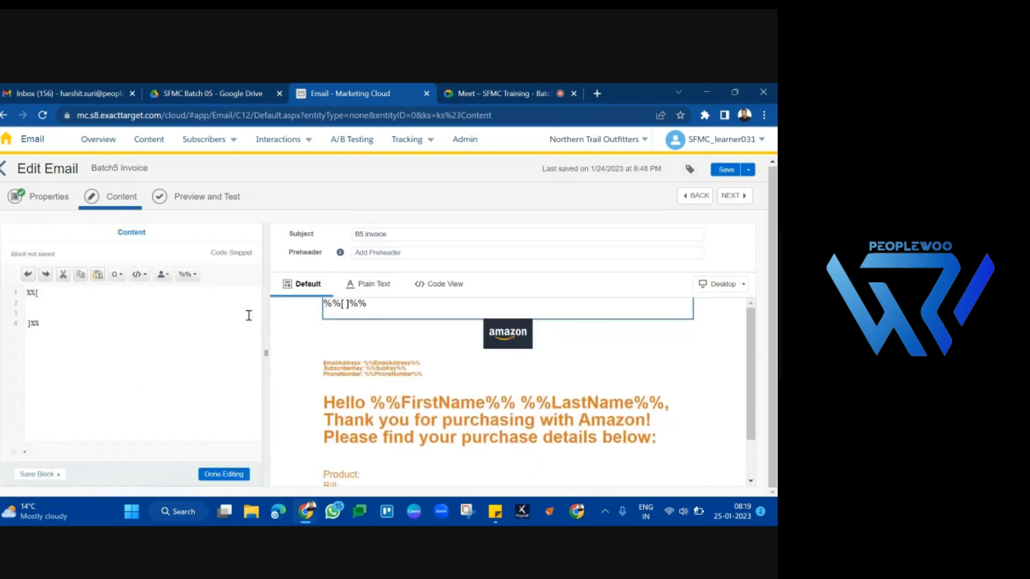
key("Return")
type("var @")
triple_click(129, 318)
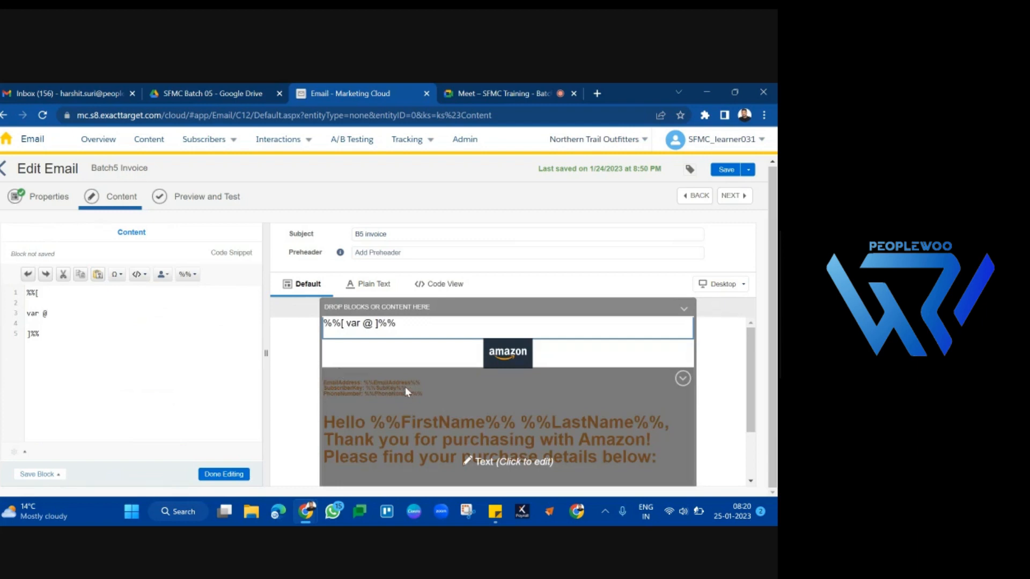
left_click(72, 320)
left_click(74, 314)
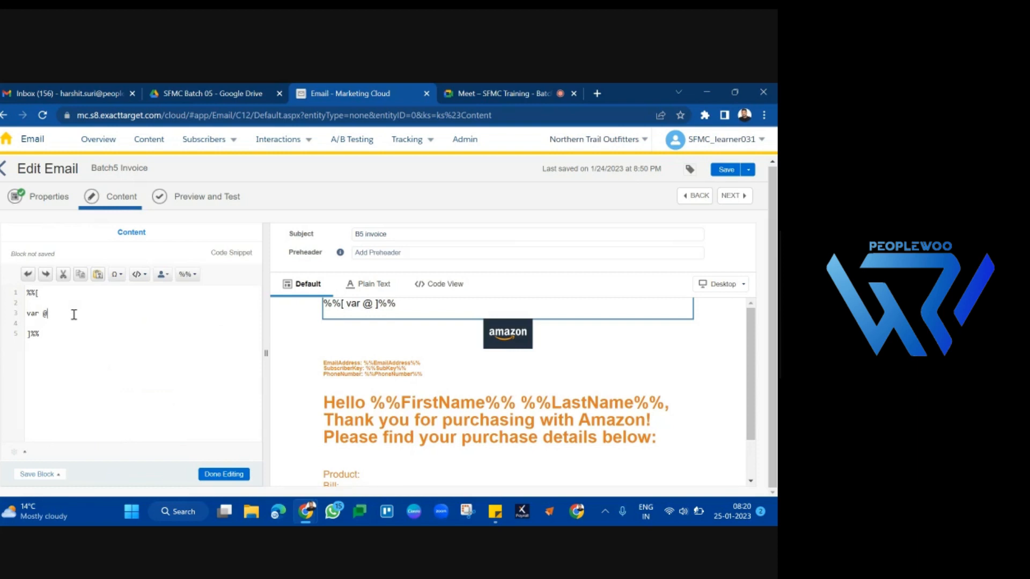
type("email")
left_click_drag(37, 314, 86, 318)
left_click(85, 318)
left_click_drag(85, 318, 48, 318)
key("ctrl+s")
left_click(74, 314)
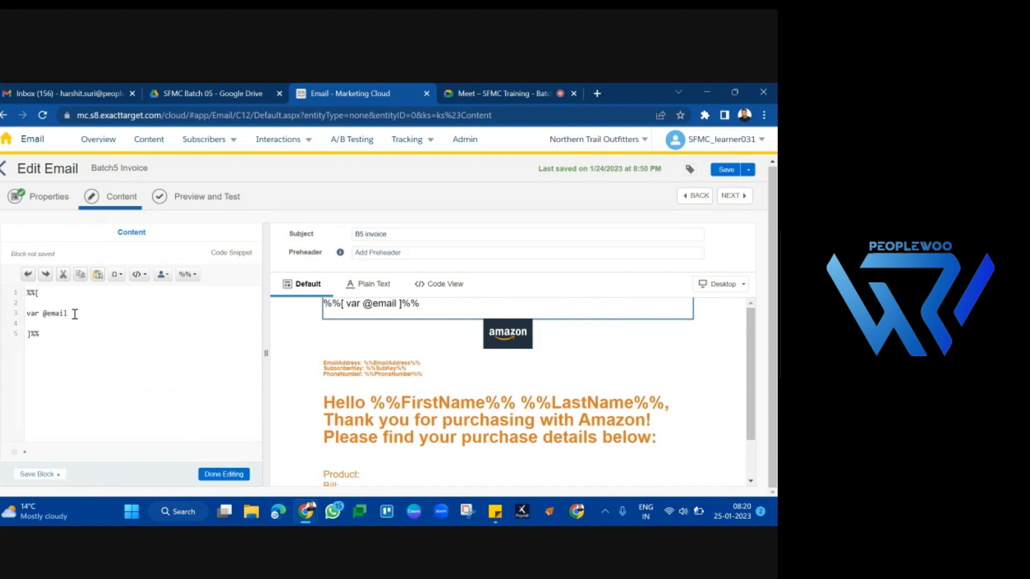
left_click_drag(74, 315, 43, 315)
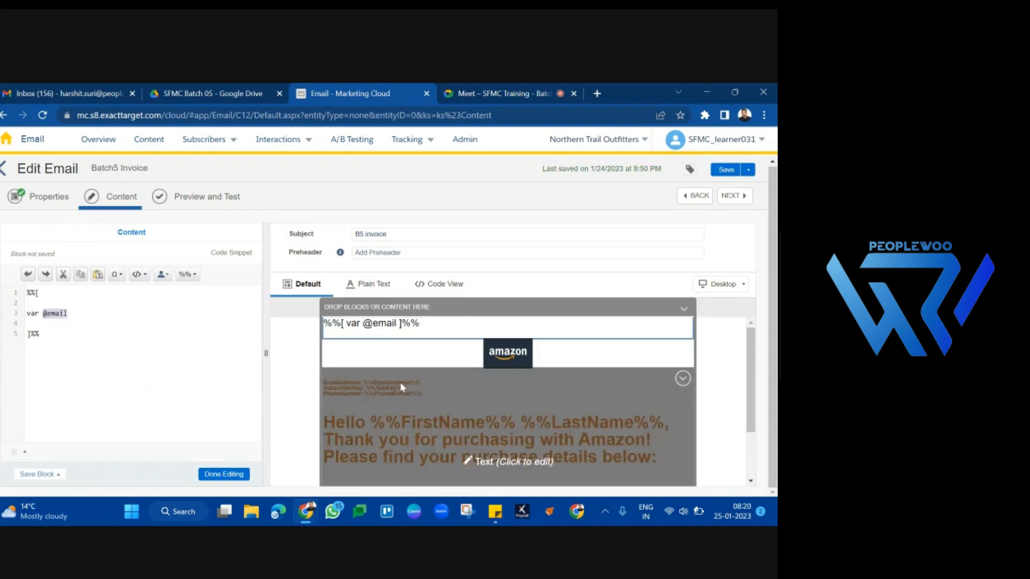
left_click(138, 317)
key("Return")
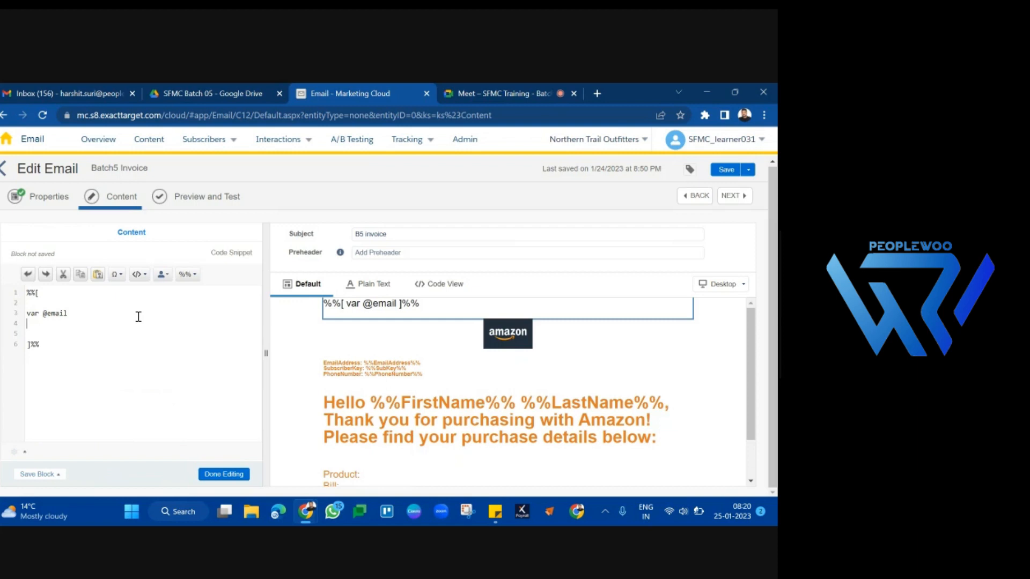
type("set ")
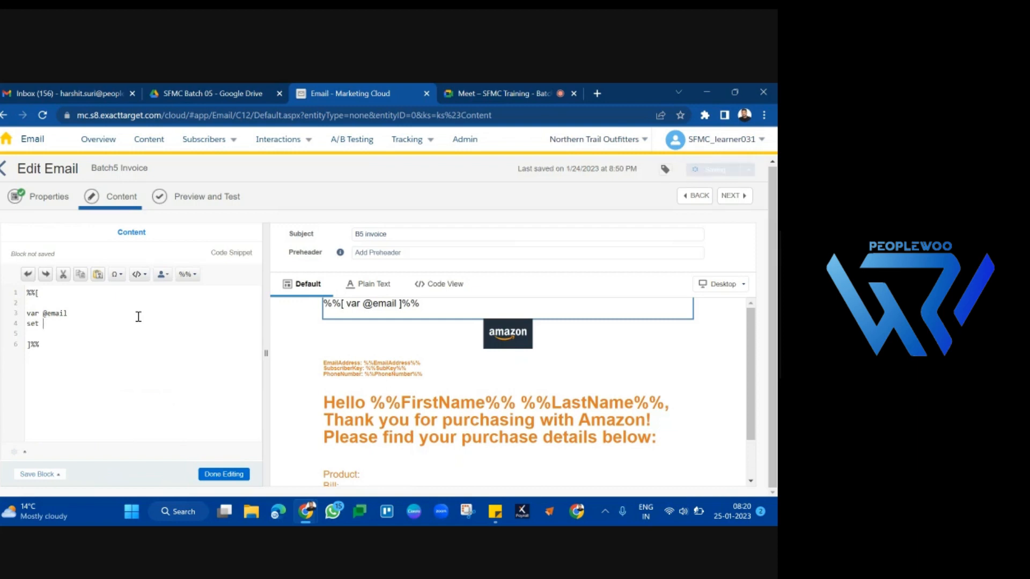
type("@email=")
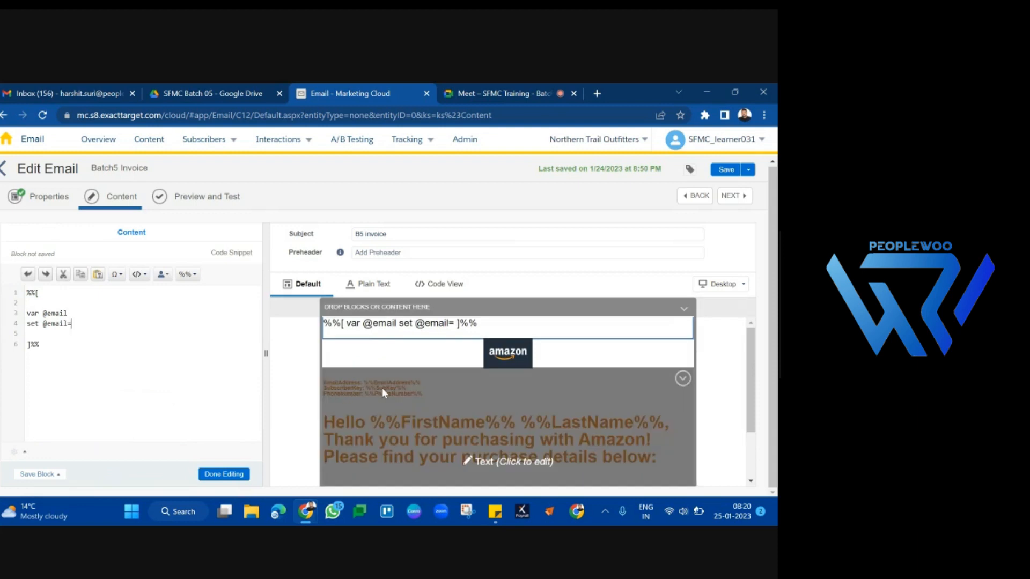
left_click(382, 388)
double_click(66, 360)
key("ctrl+c")
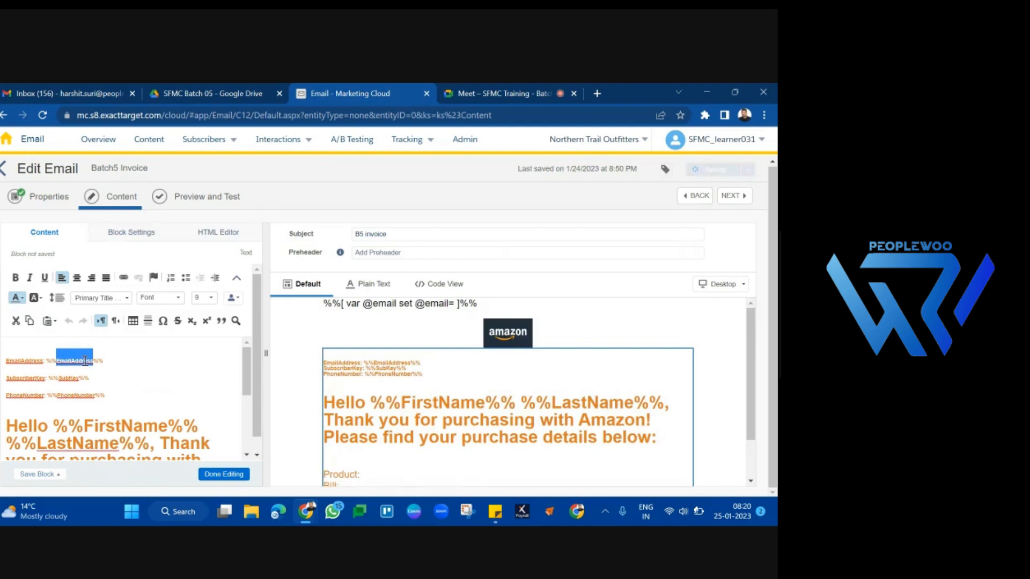
left_click(414, 321)
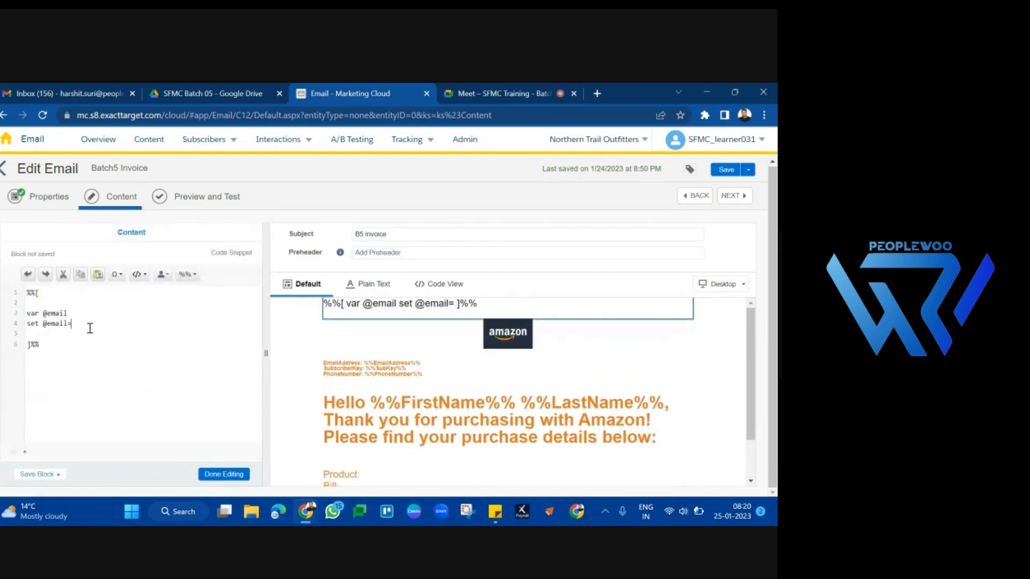
key("ctrl+v")
triple_click(90, 328)
triple_click(90, 328)
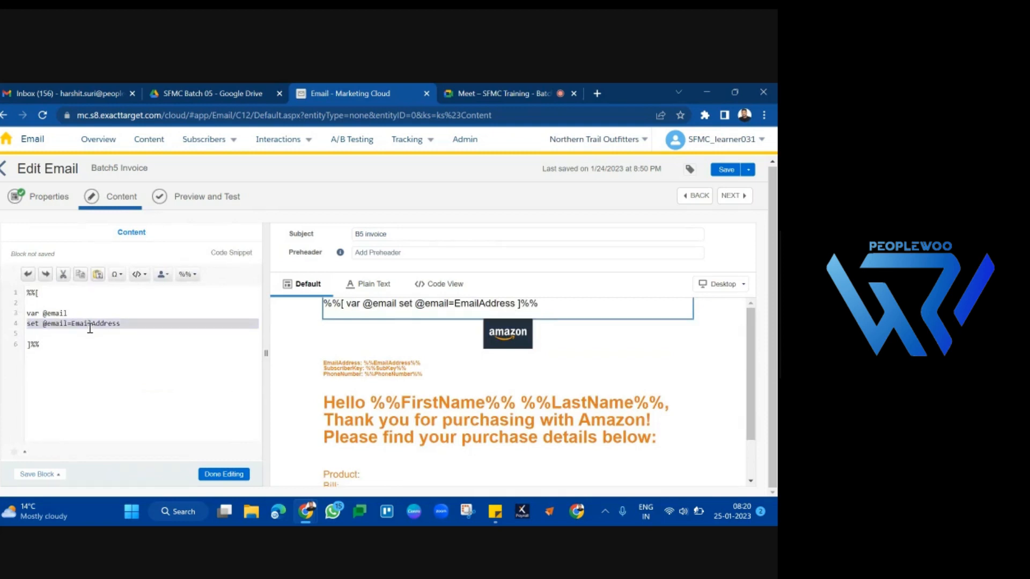
left_click(90, 333)
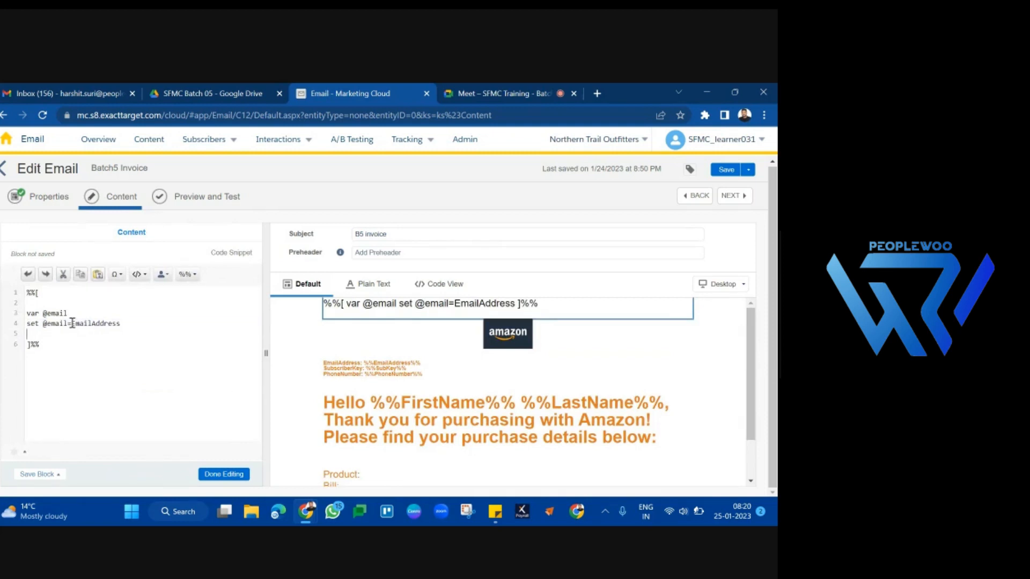
double_click(75, 323)
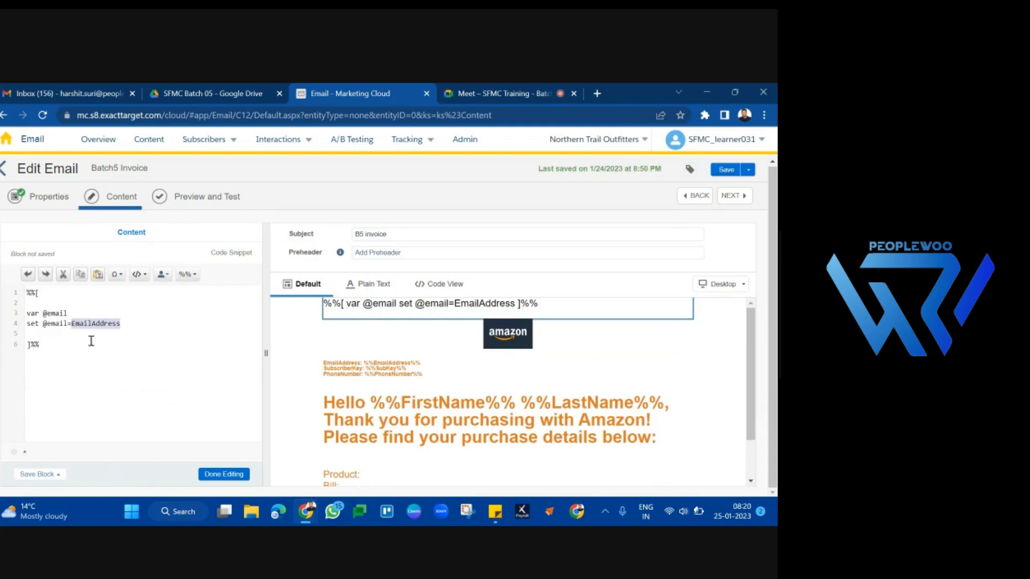
left_click(115, 332)
left_click_drag(132, 331, 51, 322)
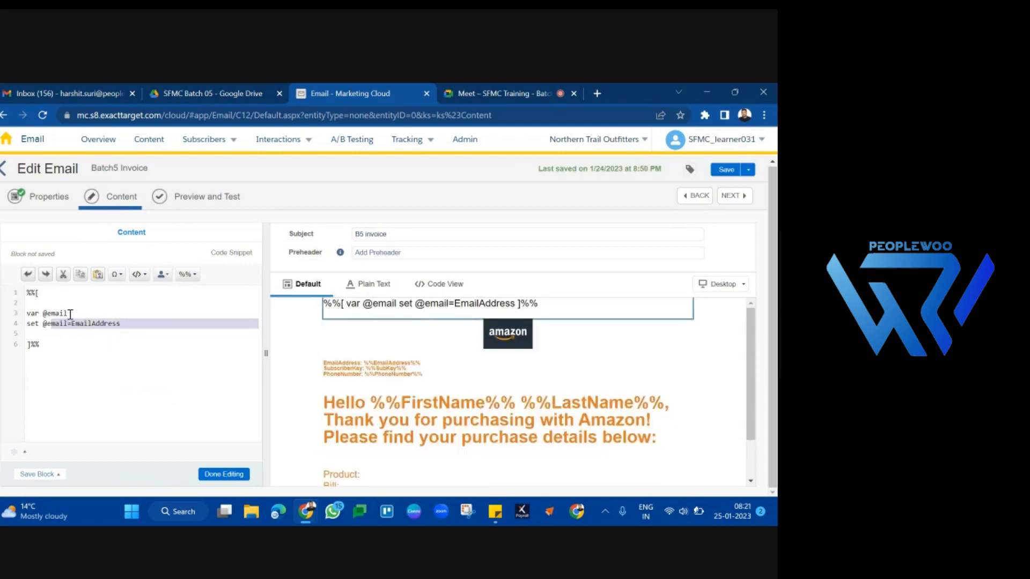
left_click(71, 314)
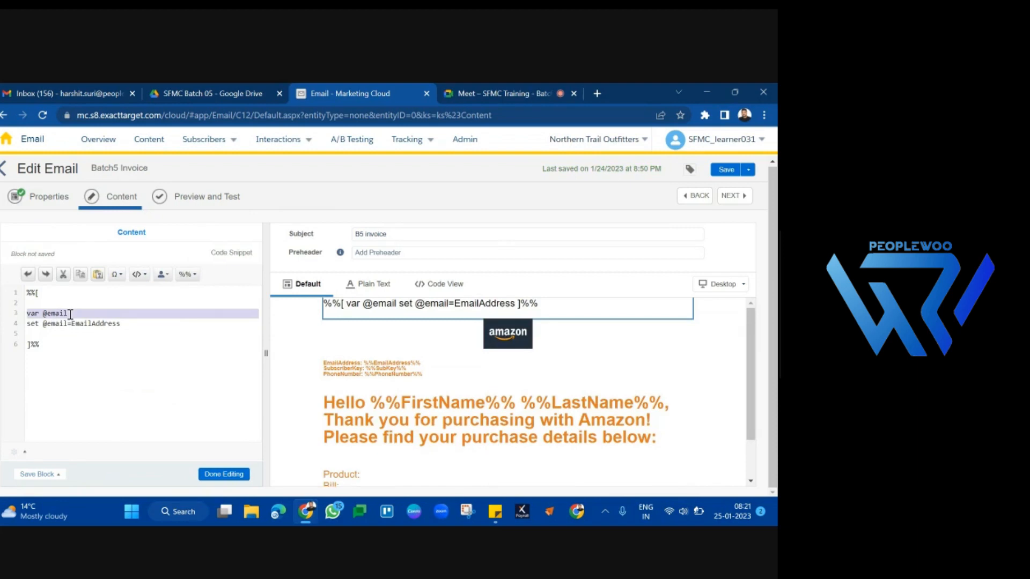
left_click(79, 324)
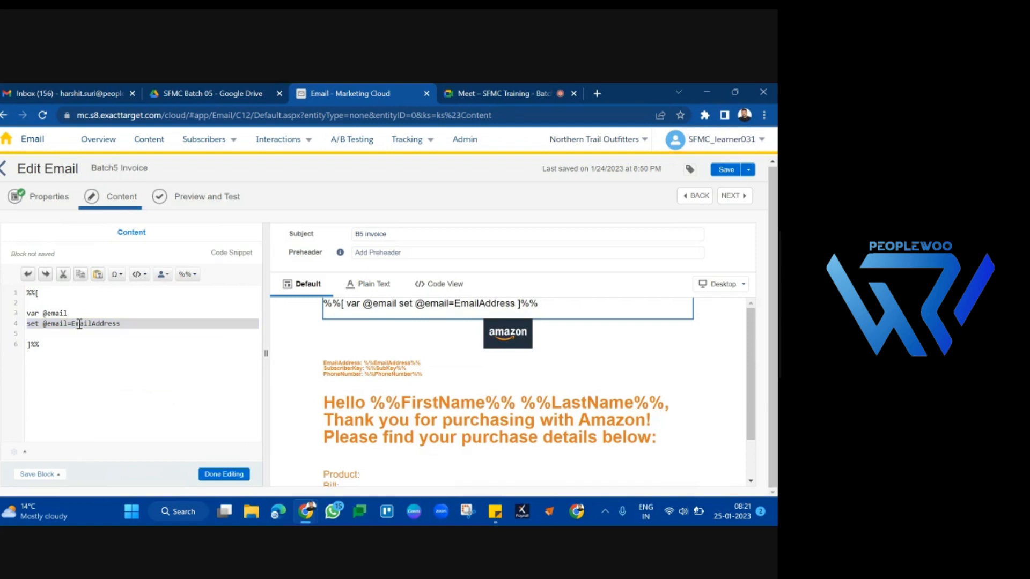
double_click(53, 324)
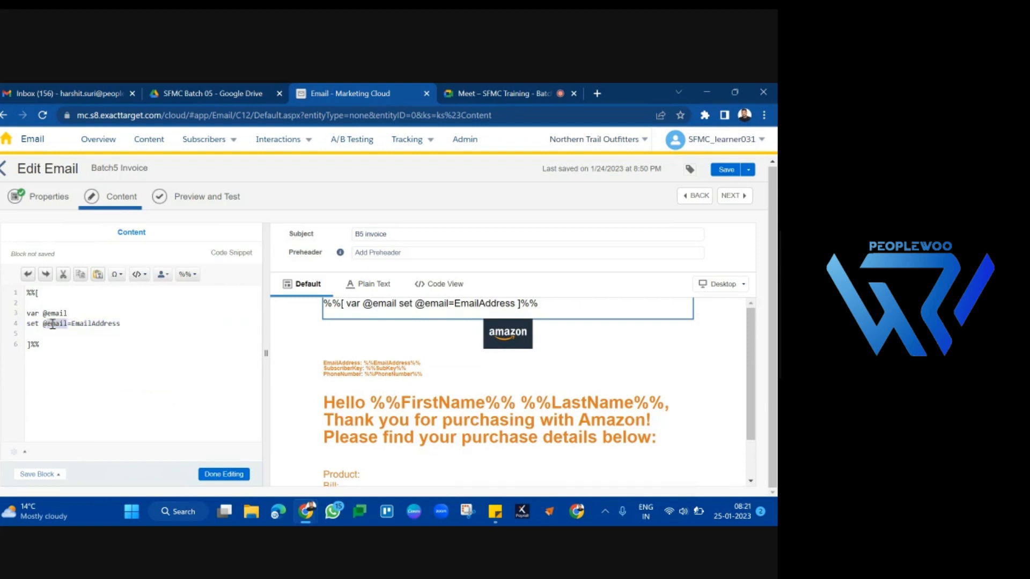
double_click(86, 324)
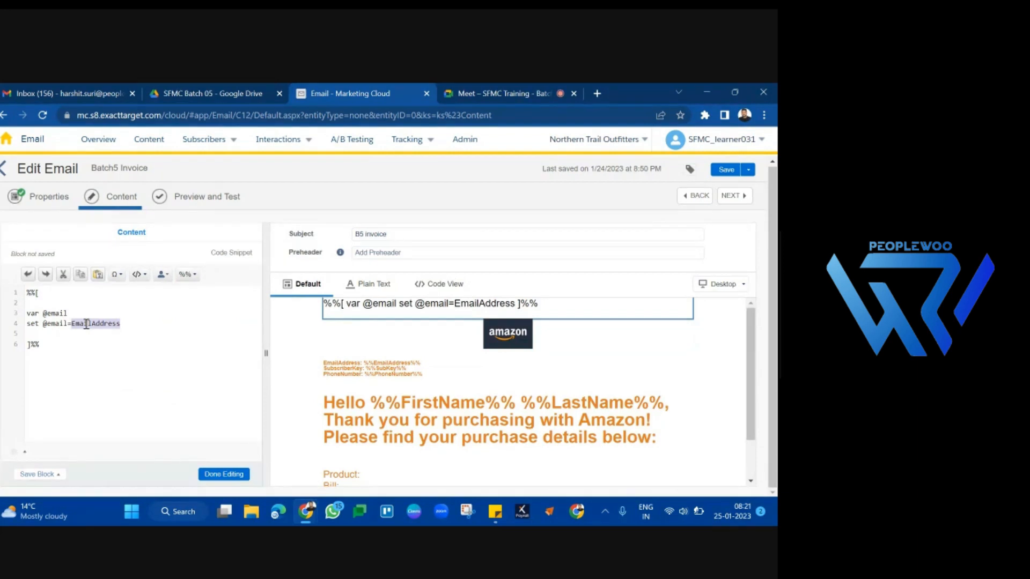
left_click(226, 474)
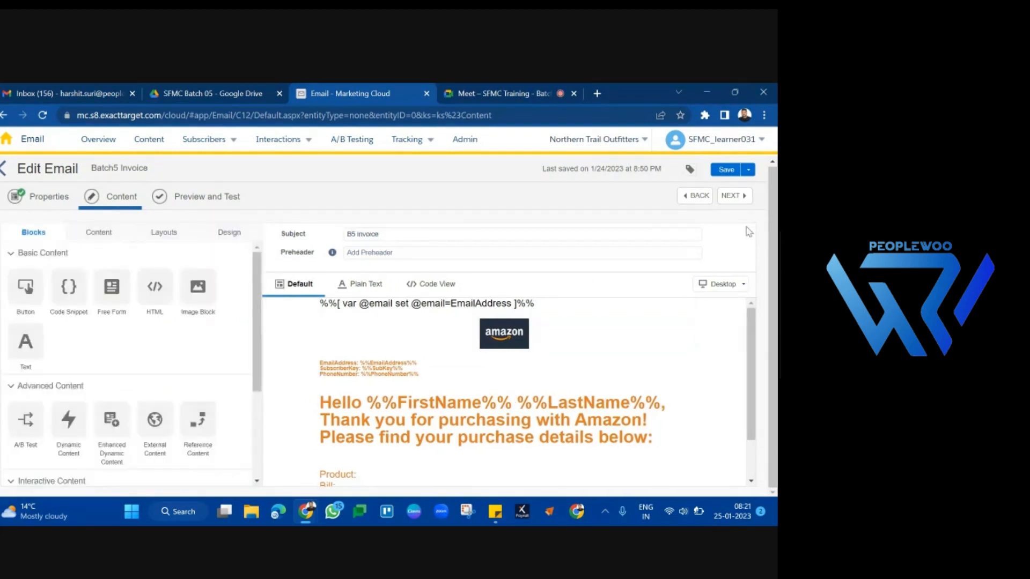
left_click(736, 197)
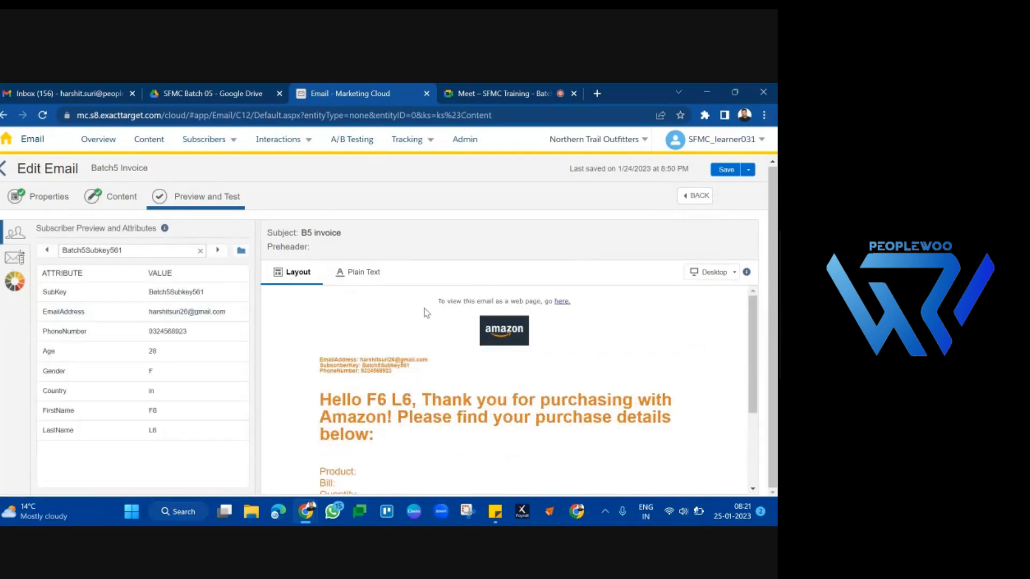
left_click_drag(349, 299, 425, 336)
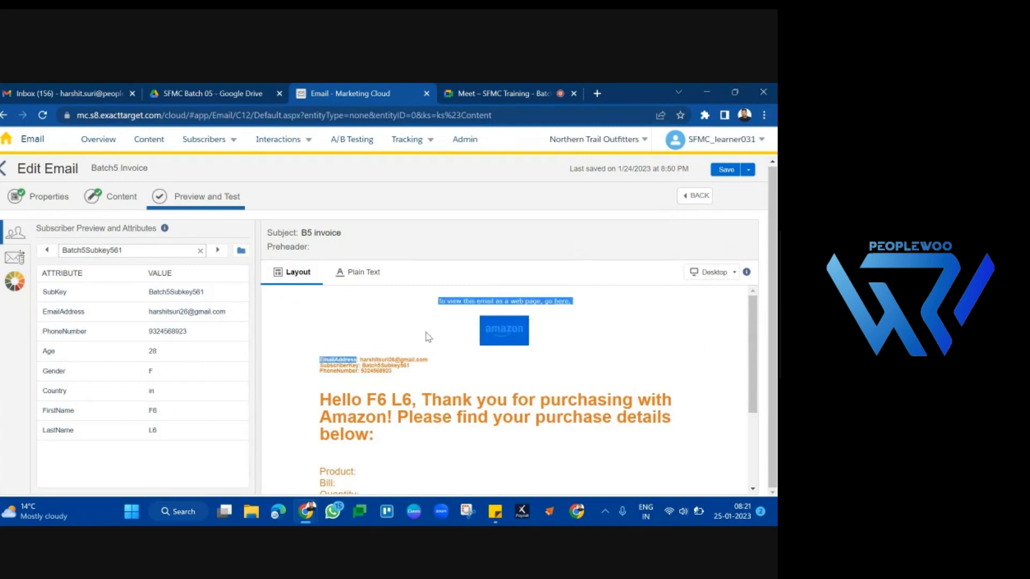
left_click(428, 337)
left_click_drag(359, 311, 415, 343)
left_click(415, 343)
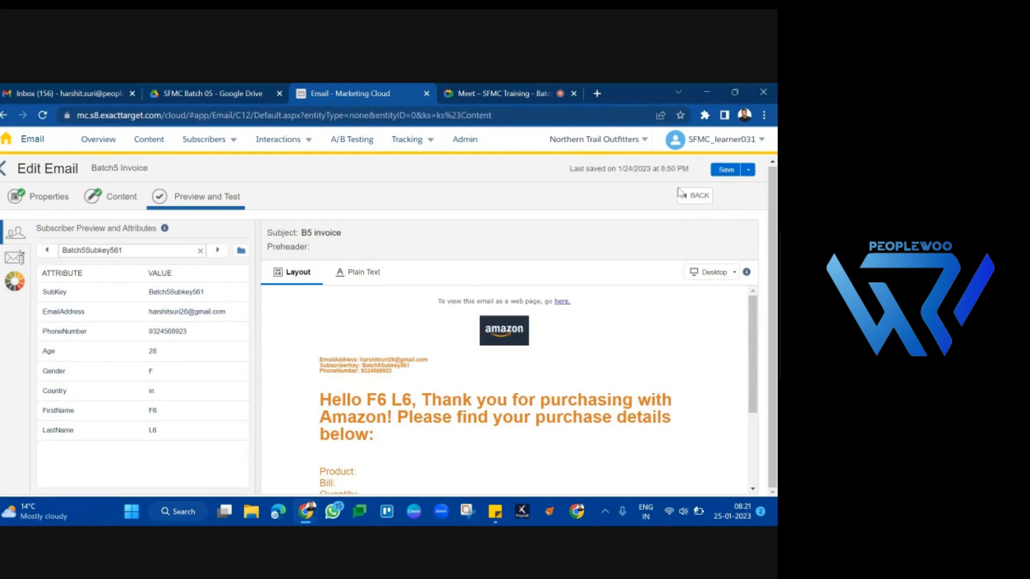
- Return to the email content, reopen the code snippet and remove the blank lines between the AMPscript delimiters
left_click(694, 196)
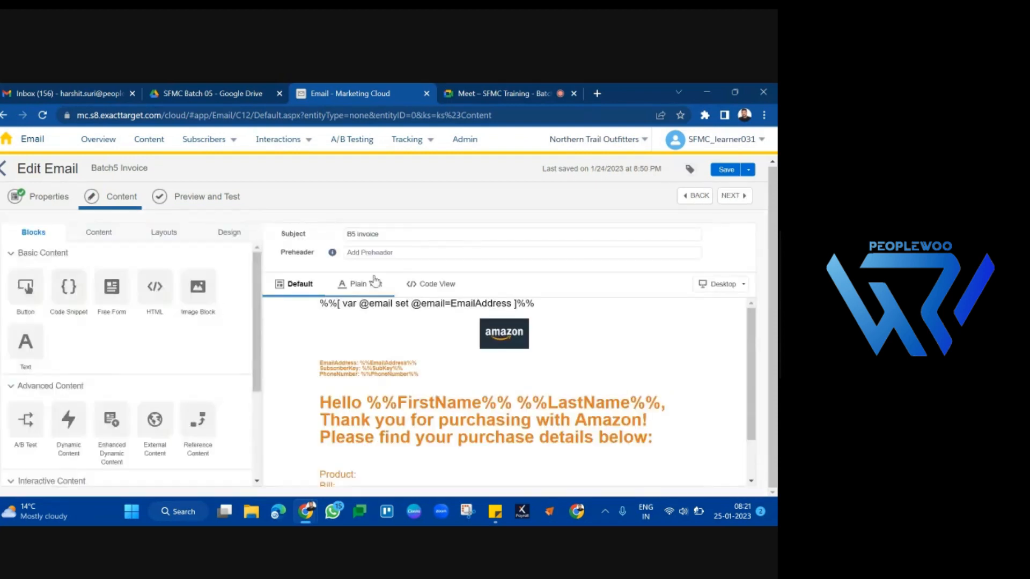
left_click(416, 319)
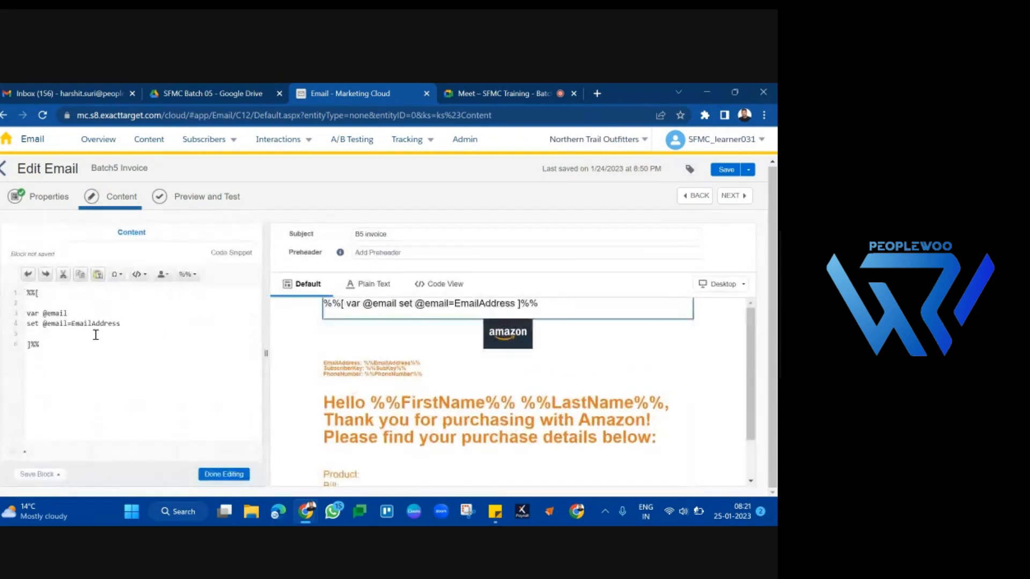
key("BackSpace")
left_click(105, 304)
key("BackSpace")
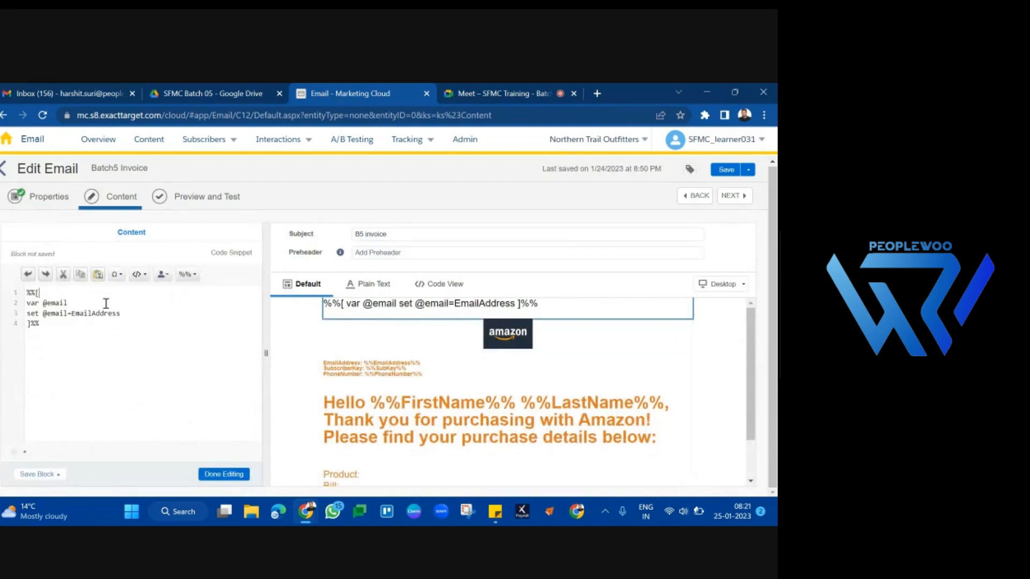
double_click(76, 308)
triple_click(85, 314)
left_click(89, 323)
left_click_drag(66, 324, 25, 302)
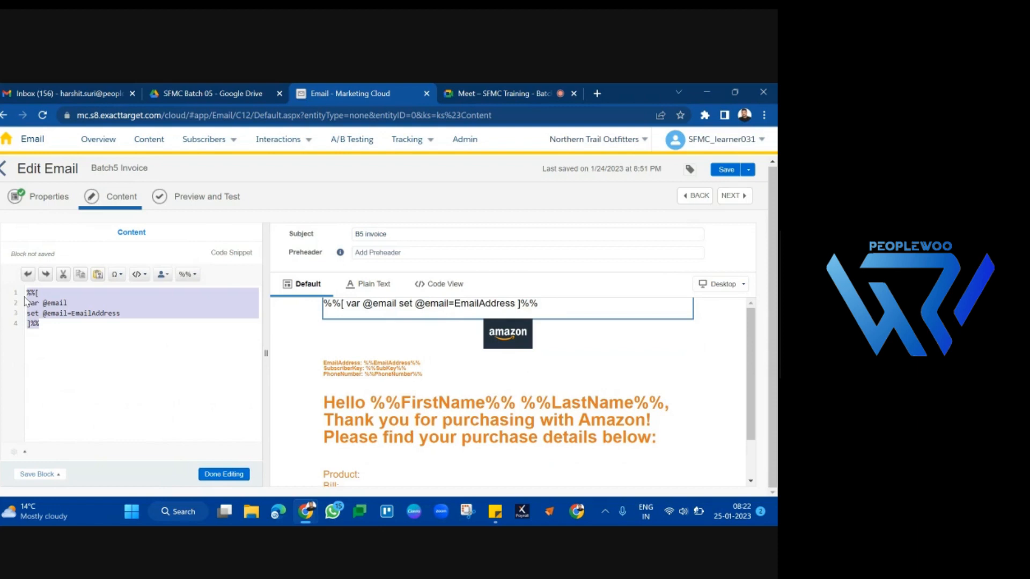
left_click(45, 338)
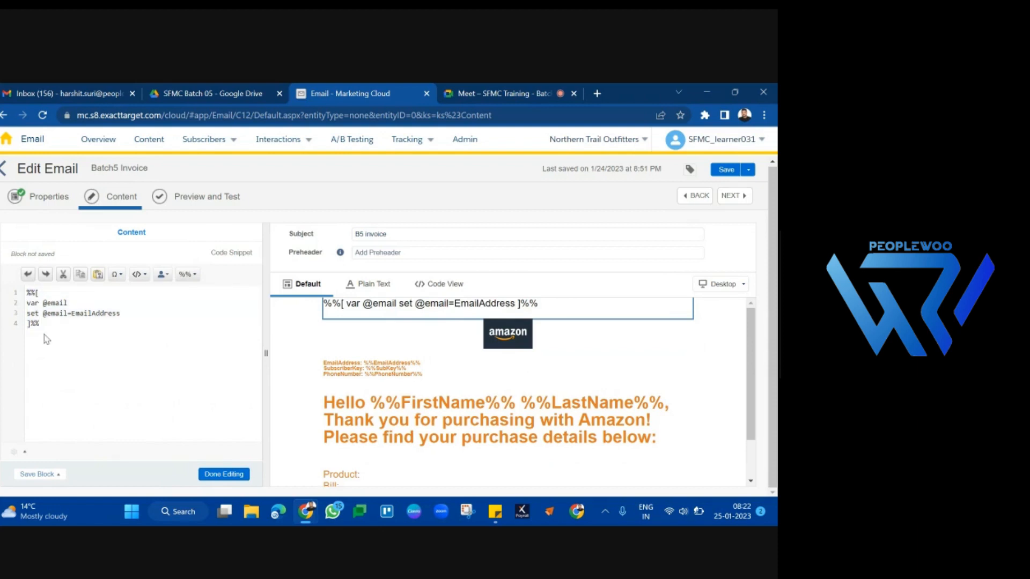
- Add the output expression %%=v()=%% below the AMPscript block, separated by a blank line, and save the email
key("Return")
key("Return")
double_click(54, 314)
double_click(98, 314)
key("ctrl+s")
double_click(61, 314)
double_click(94, 313)
double_click(62, 313)
left_click(57, 380)
type("%%=v()=%%")
key("shift+Left")
key("shift+Left")
key("shift+Left")
key("shift+Left")
key("shift+Left")
key("shift+Left")
key("shift+Left")
key("shift+Left")
key("shift+Left")
key("ctrl+s")
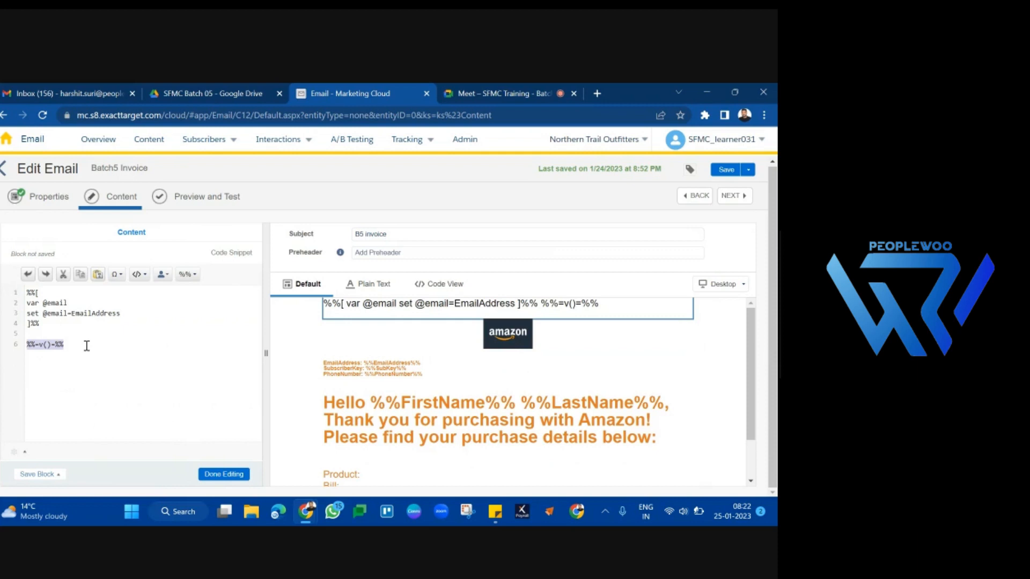
left_click(86, 346)
left_click(58, 313)
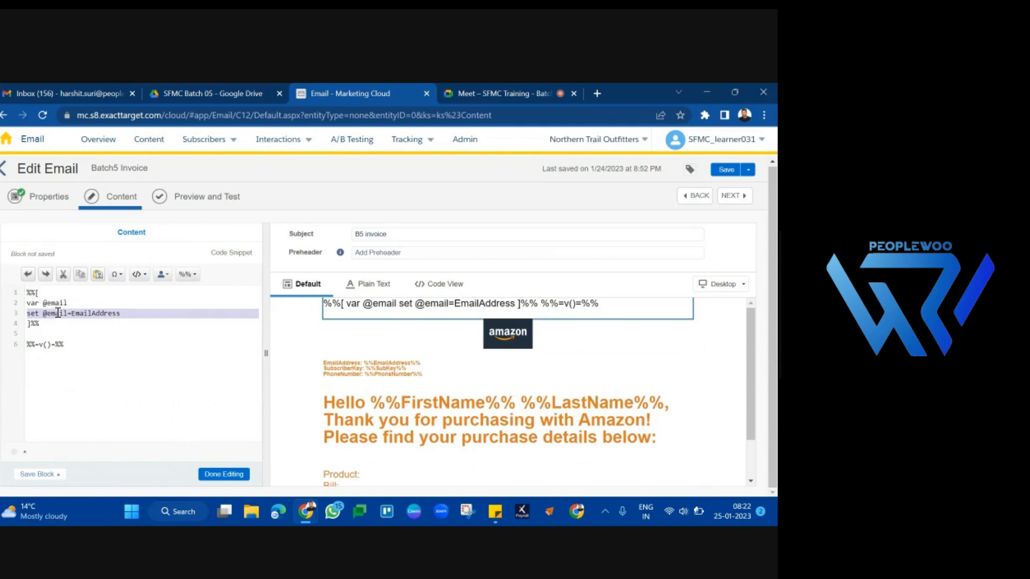
double_click(48, 346)
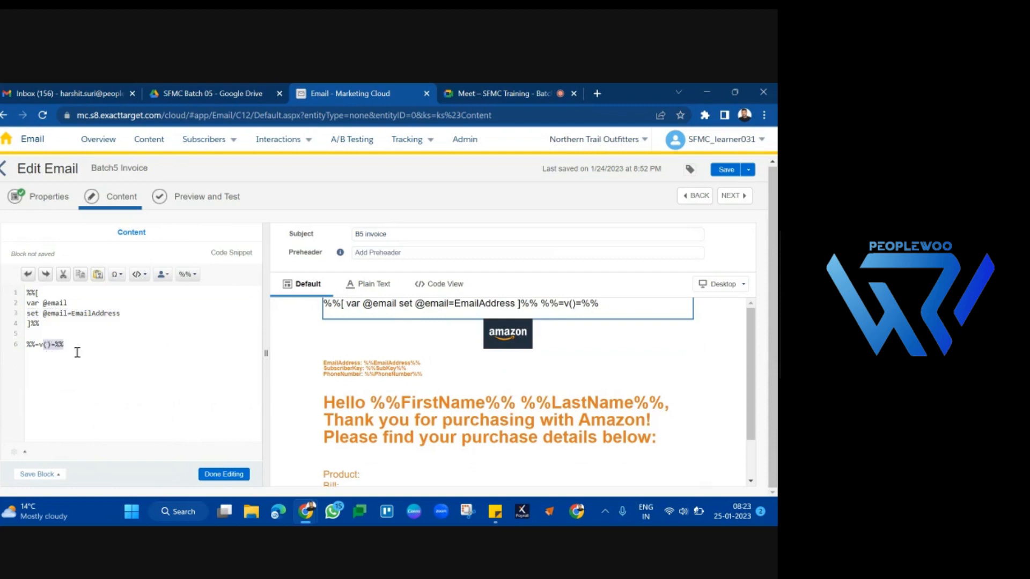
triple_click(100, 351)
left_click(100, 351)
left_click(43, 346)
left_click_drag(74, 303, 44, 304)
key("ctrl+c")
left_click(47, 348)
key("ctrl+v")
double_click(58, 315)
double_click(97, 314)
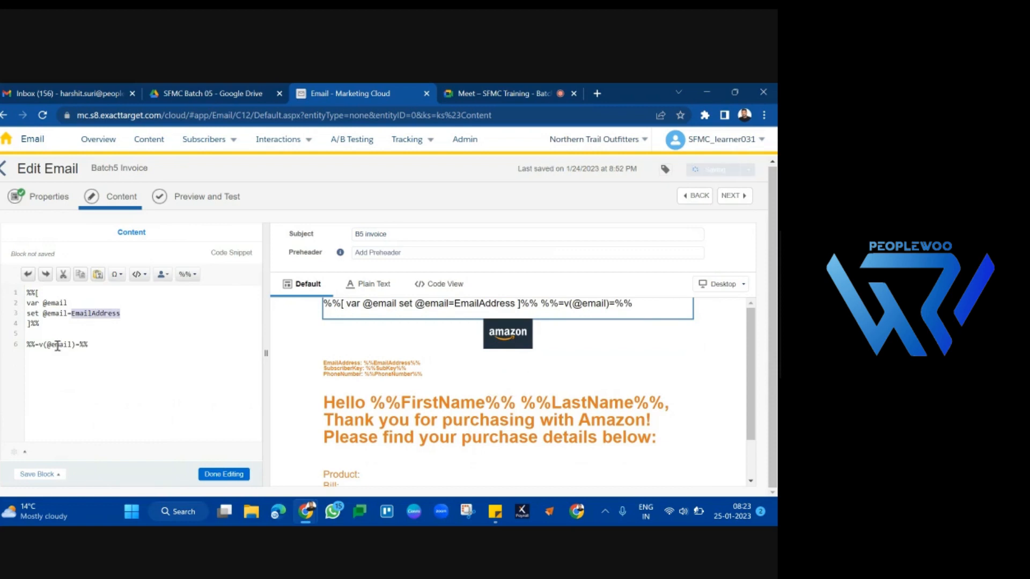
left_click_drag(28, 344, 119, 346)
left_click(118, 346)
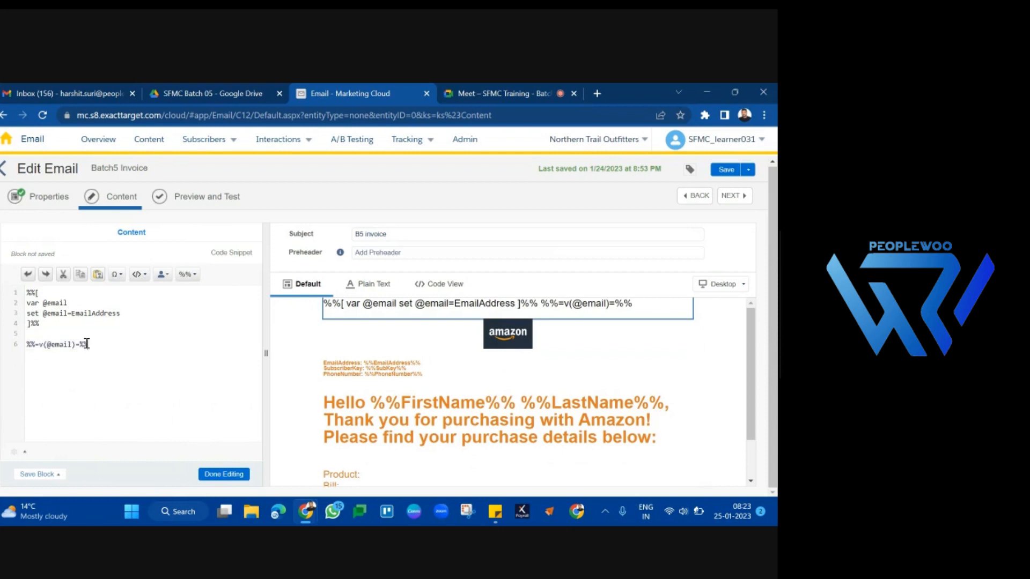
double_click(57, 344)
left_click(224, 474)
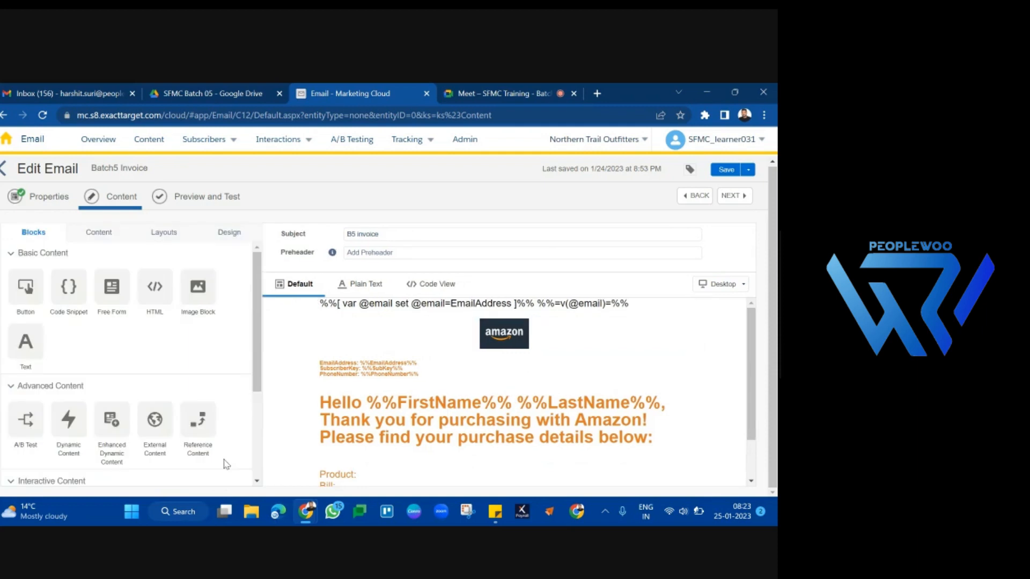
left_click(731, 197)
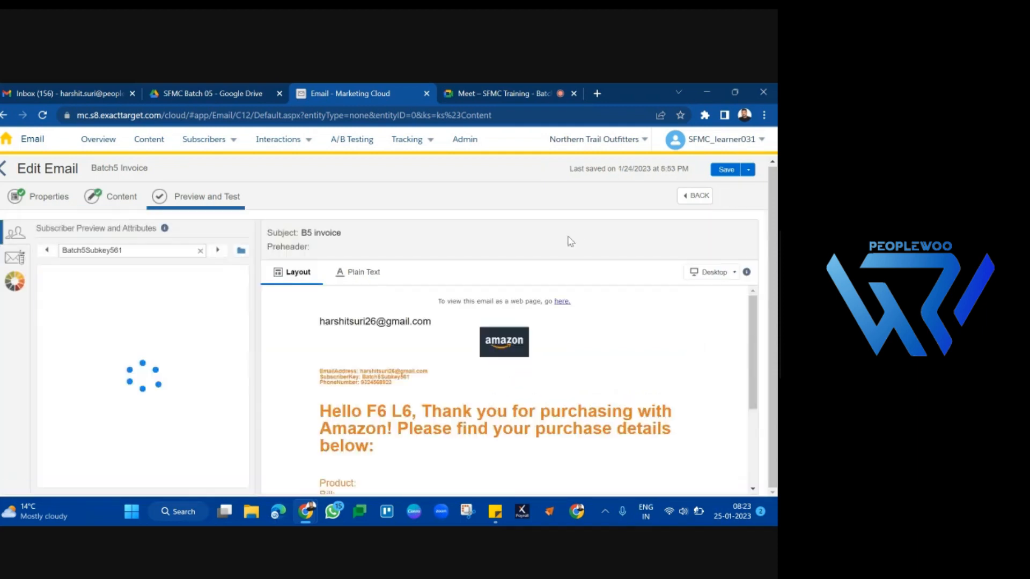
triple_click(384, 319)
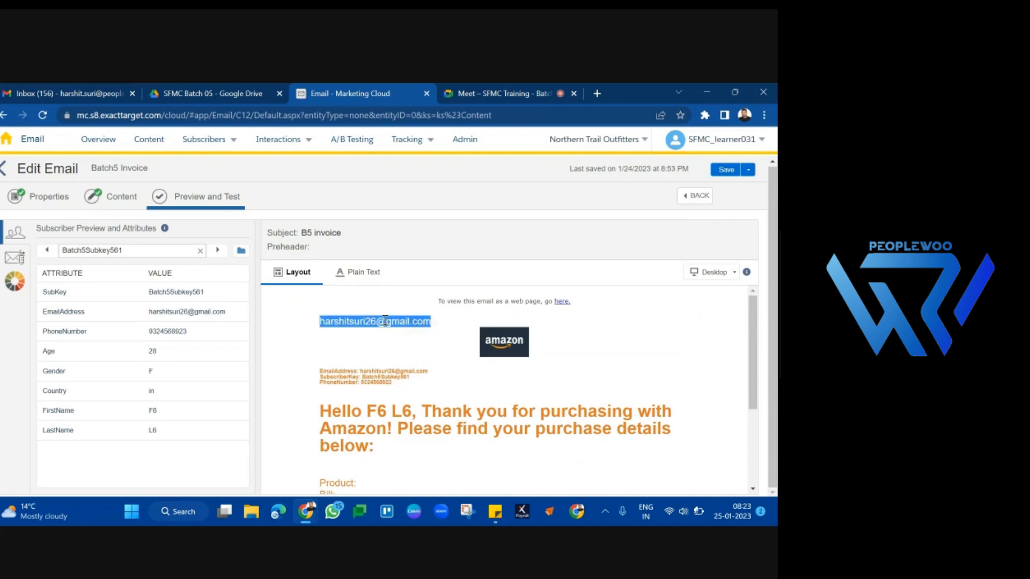
left_click(384, 319)
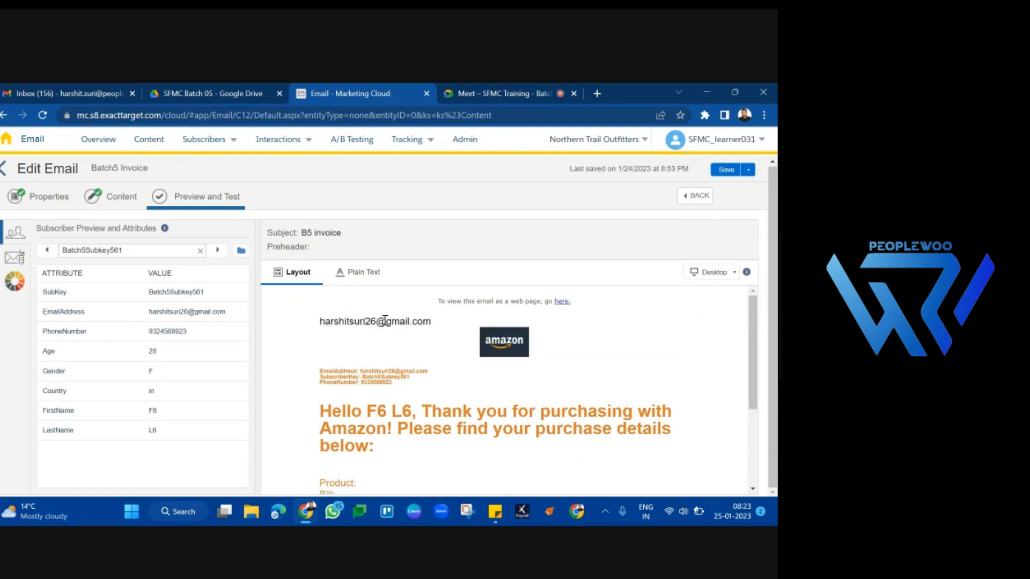
double_click(385, 319)
- Return to the email content and compare the snippet's AMPscript with the EmailAddress, SubscriberKey and PhoneNumber personalization strings in the text block
left_click(697, 199)
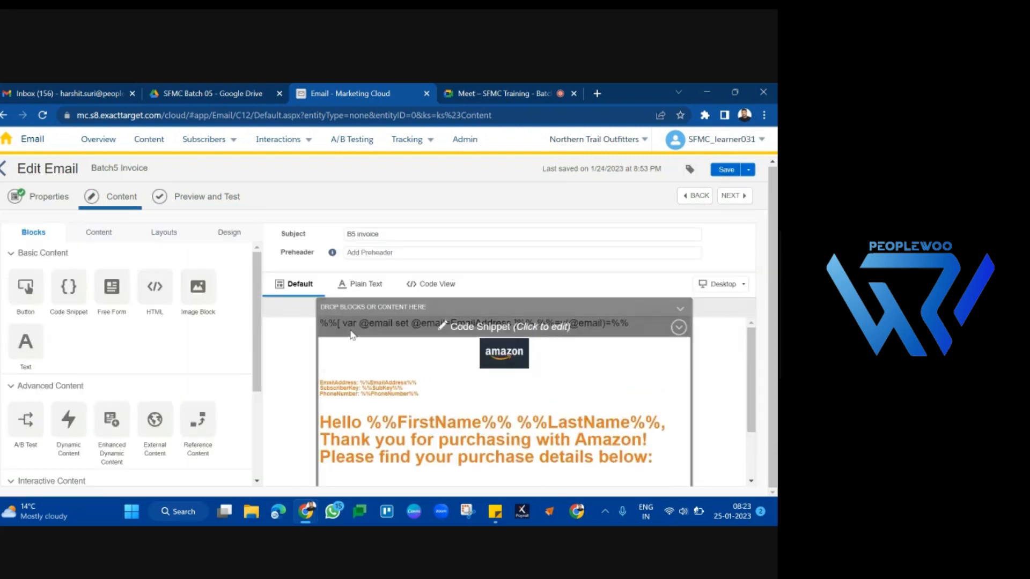
left_click(472, 304)
triple_click(114, 345)
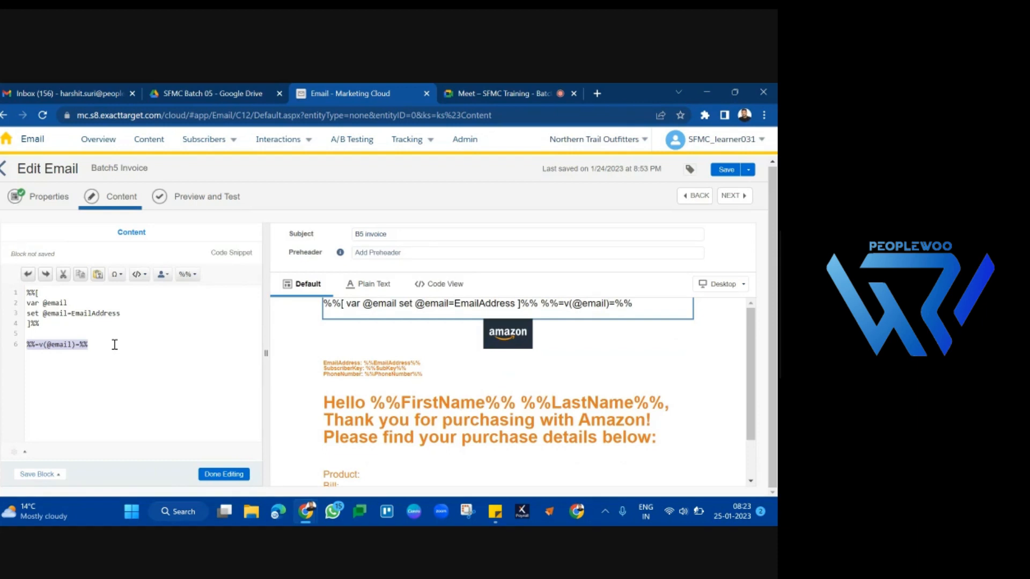
left_click(220, 474)
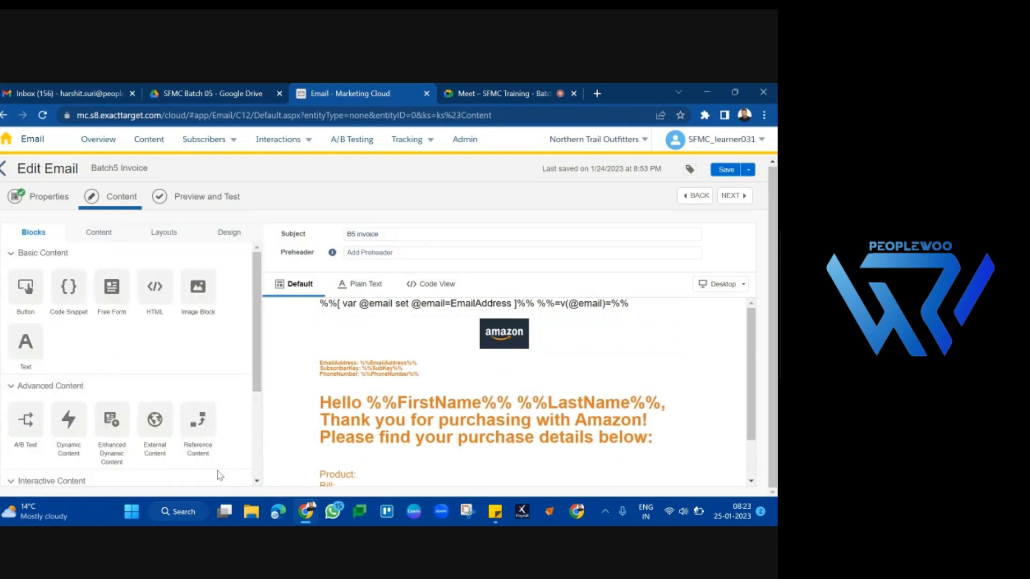
left_click(408, 388)
left_click_drag(123, 392, 2, 356)
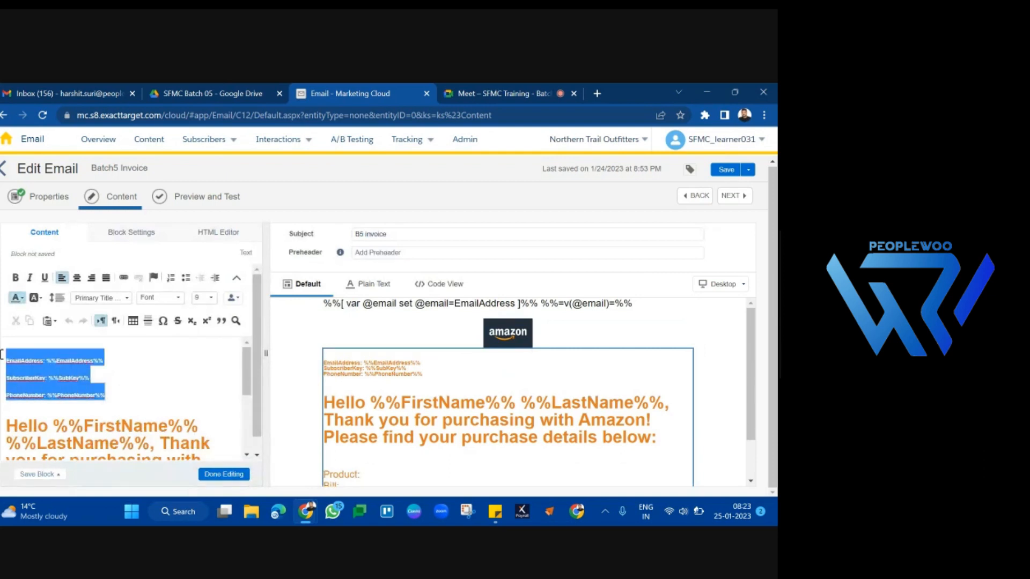
left_click(223, 474)
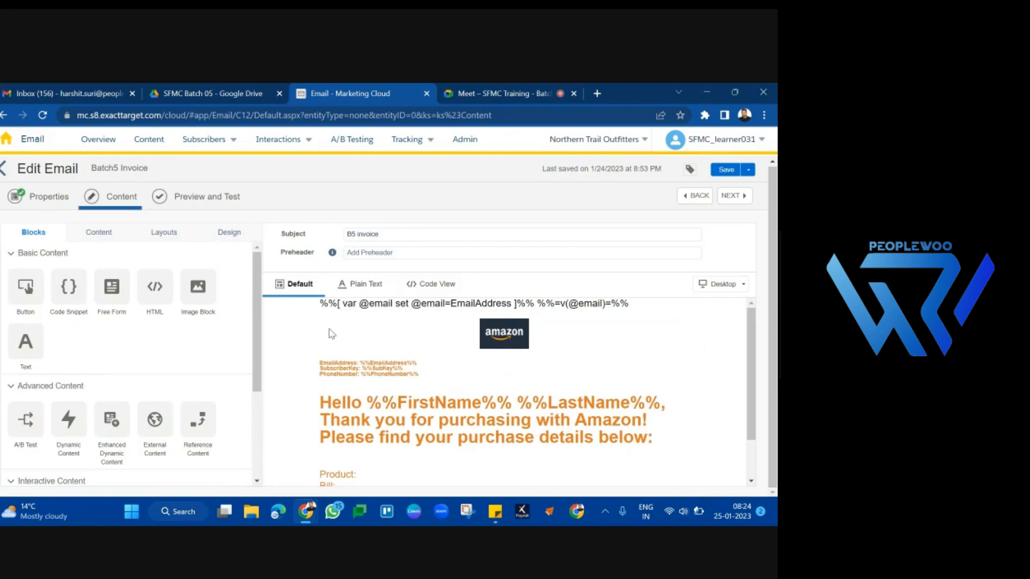
left_click(370, 325)
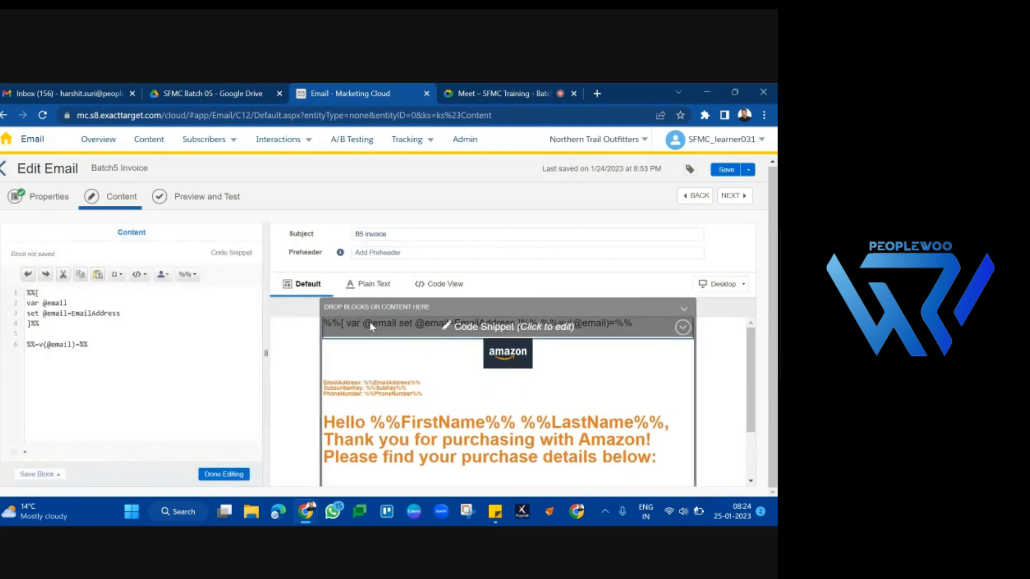
left_click_drag(117, 344, 26, 297)
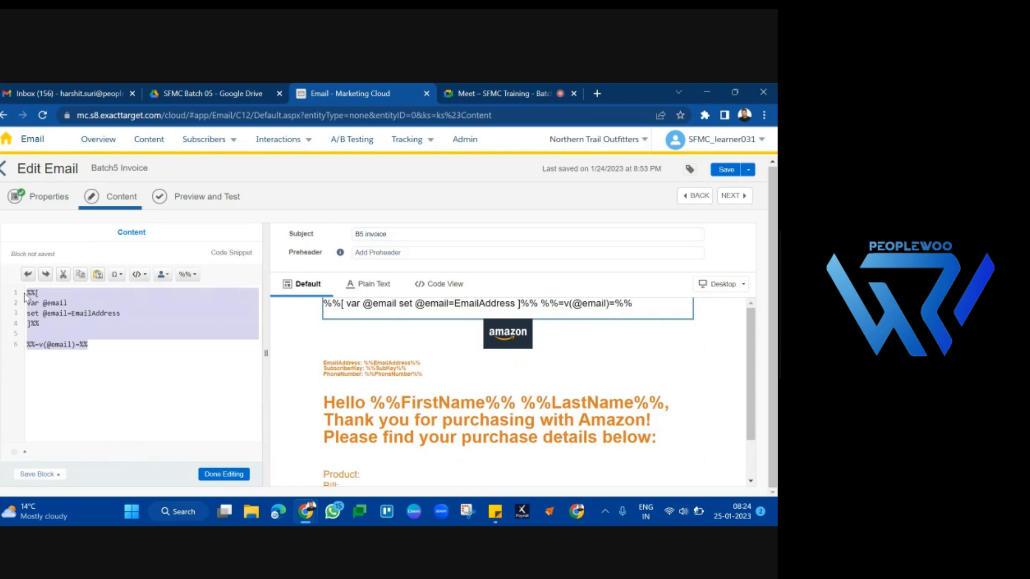
left_click(481, 382)
left_click_drag(107, 396, 2, 366)
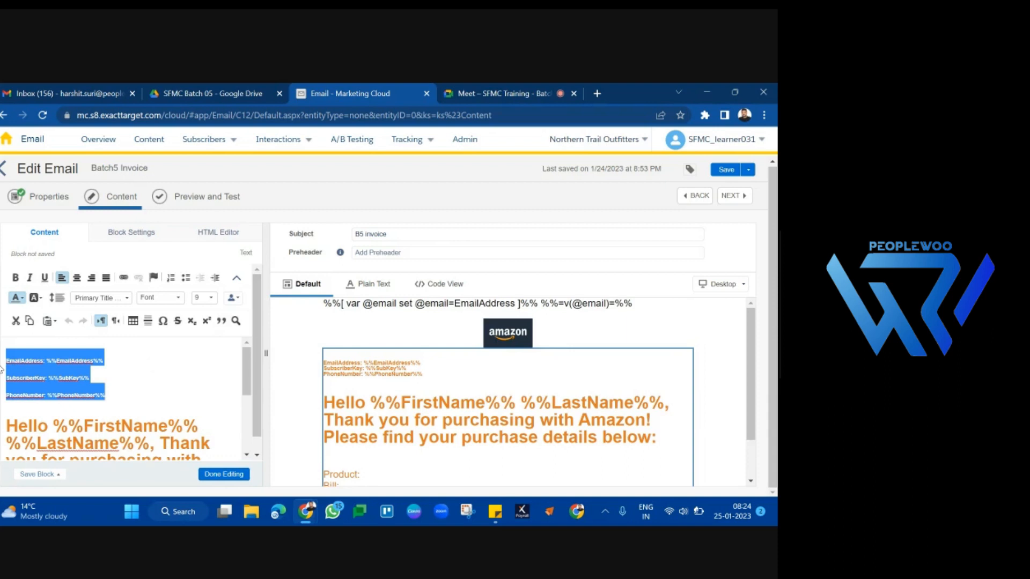
left_click(224, 474)
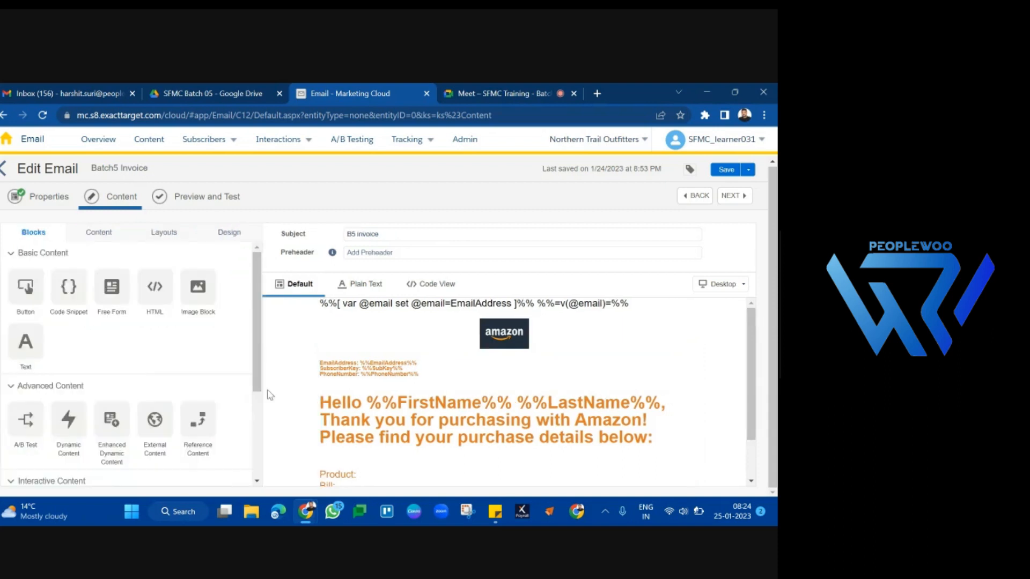
left_click(438, 316)
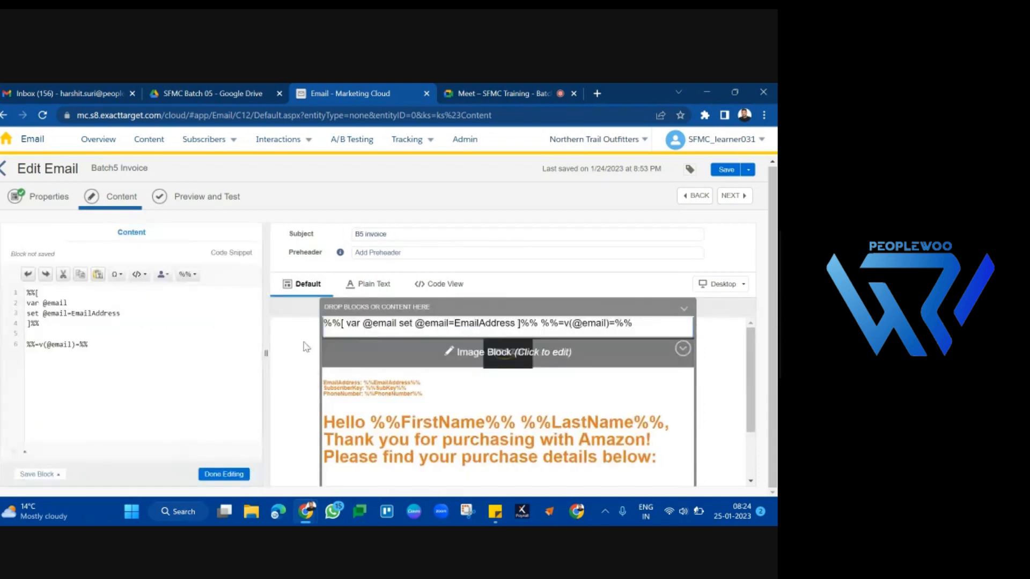
left_click(66, 302)
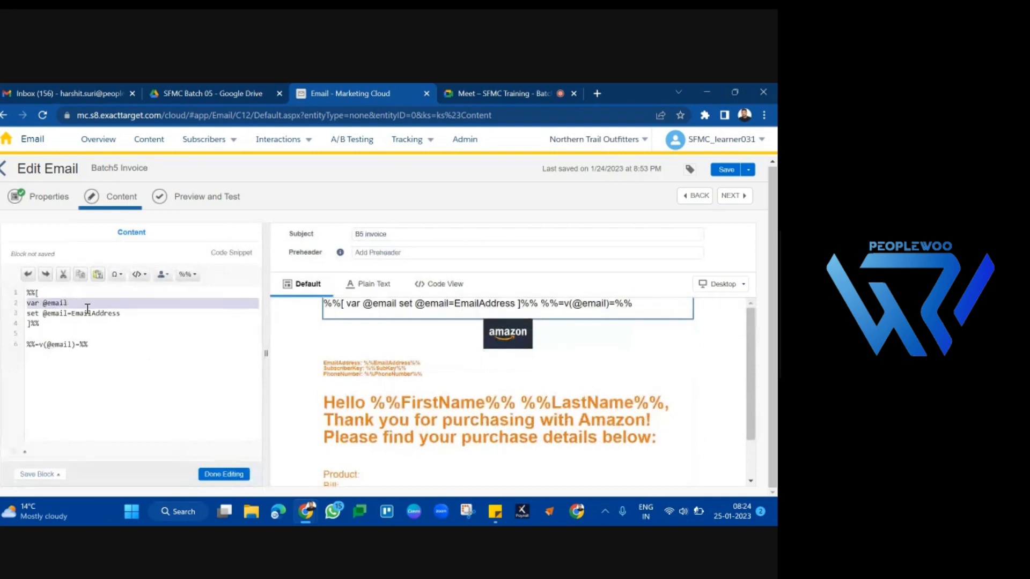
left_click_drag(130, 311, 28, 317)
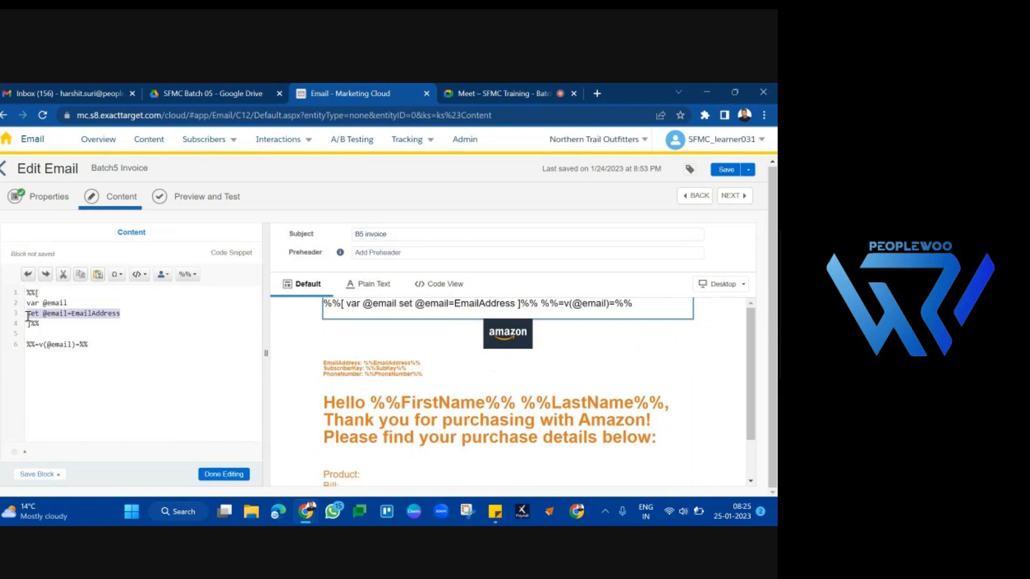
triple_click(50, 345)
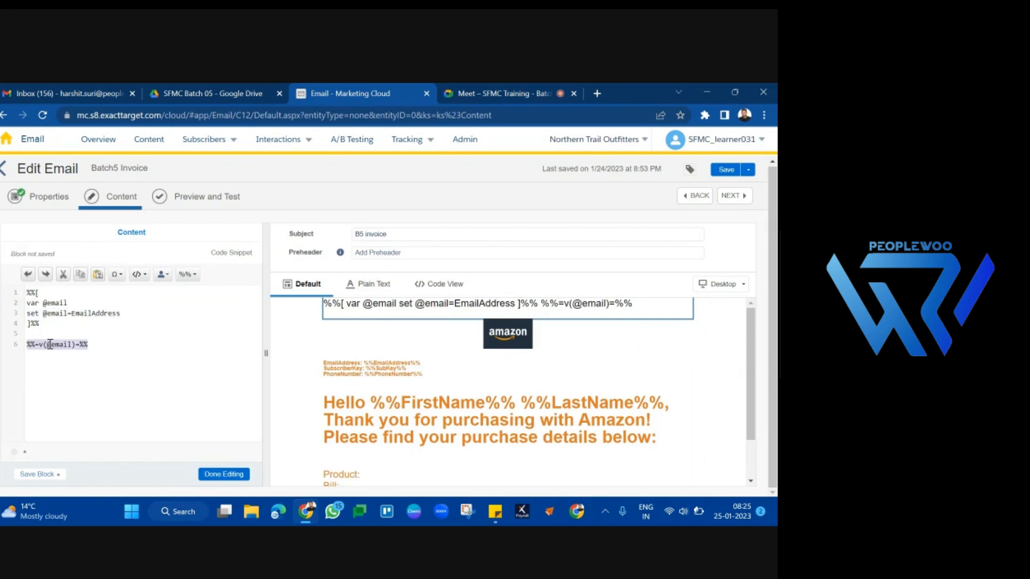
double_click(100, 306)
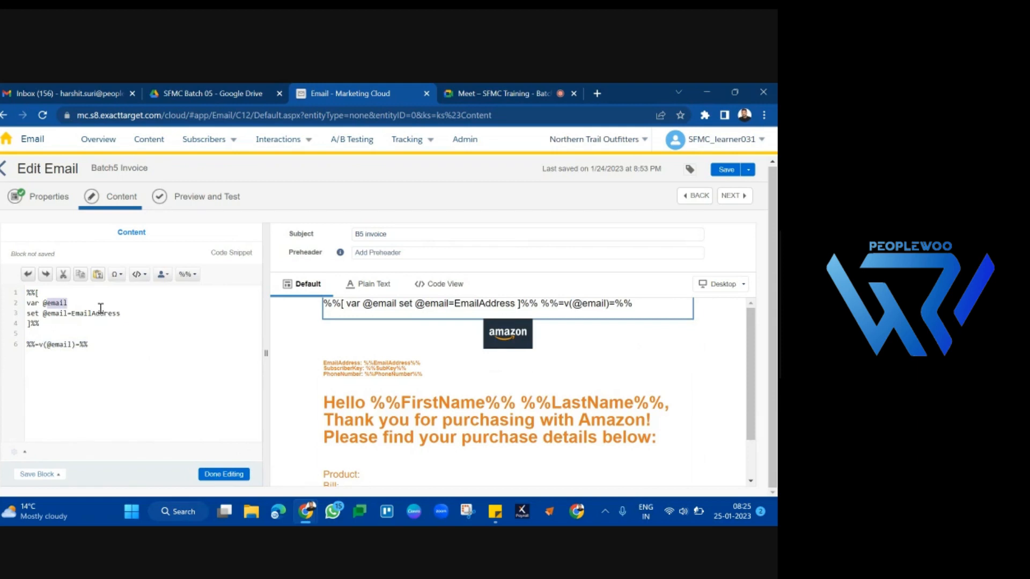
left_click_drag(43, 313, 60, 313)
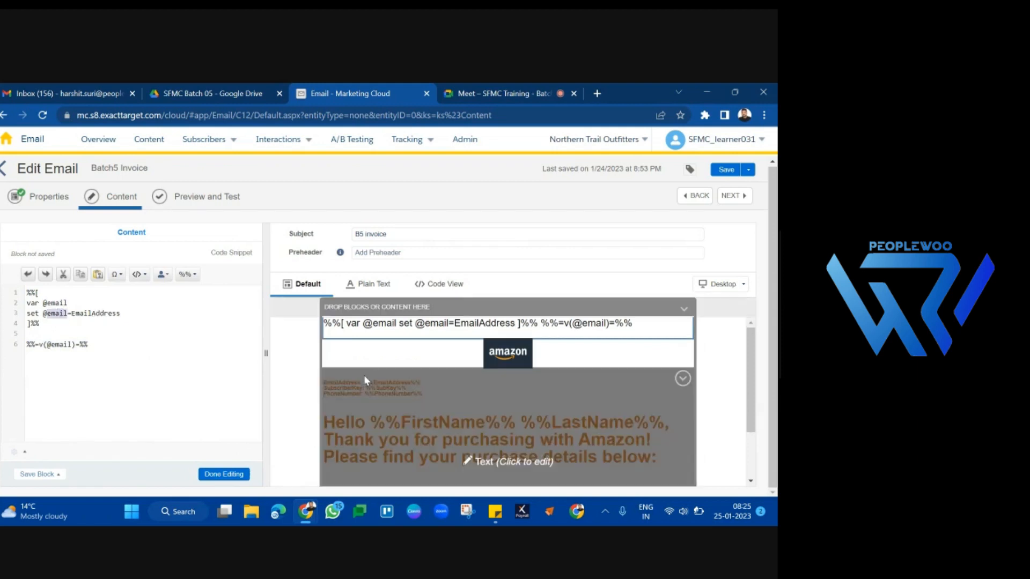
left_click(375, 375)
left_click_drag(143, 397, 7, 355)
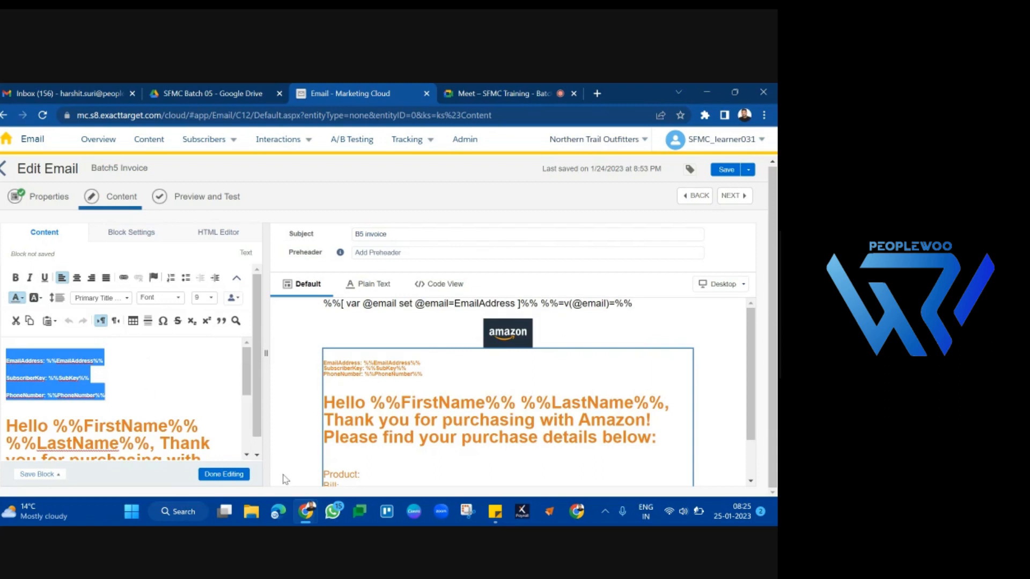
left_click(228, 474)
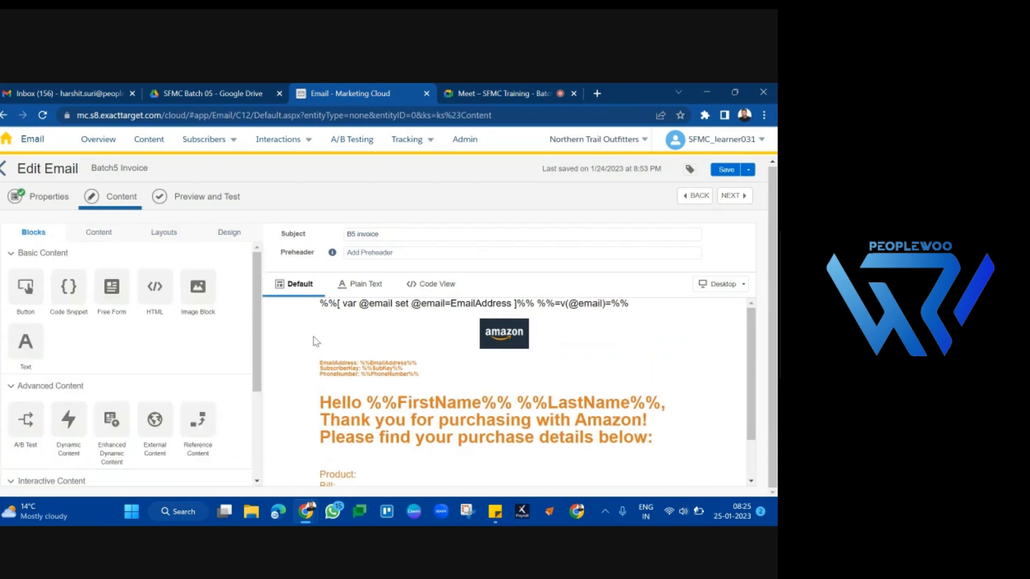
left_click(369, 381)
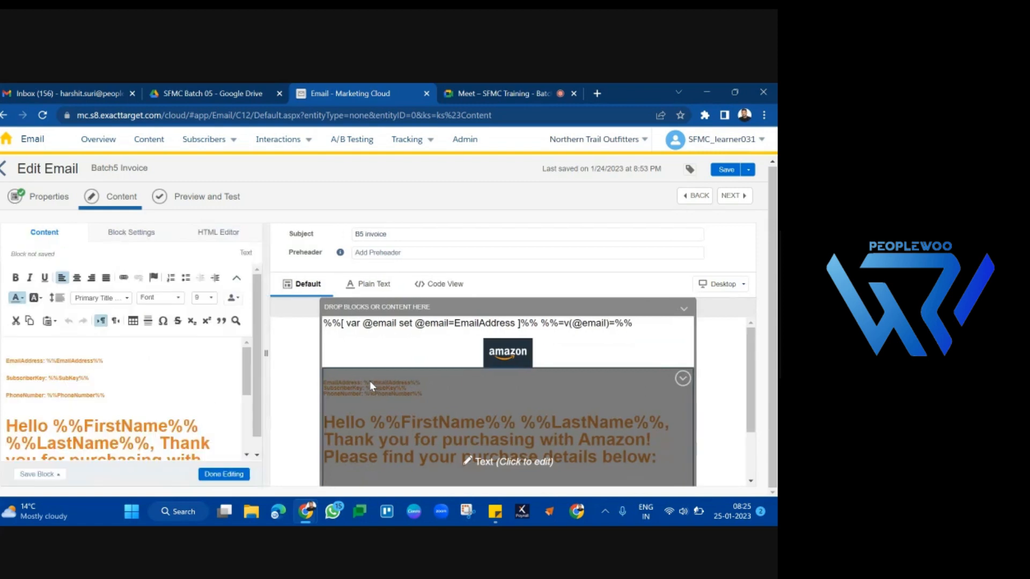
left_click_drag(103, 360, 48, 361)
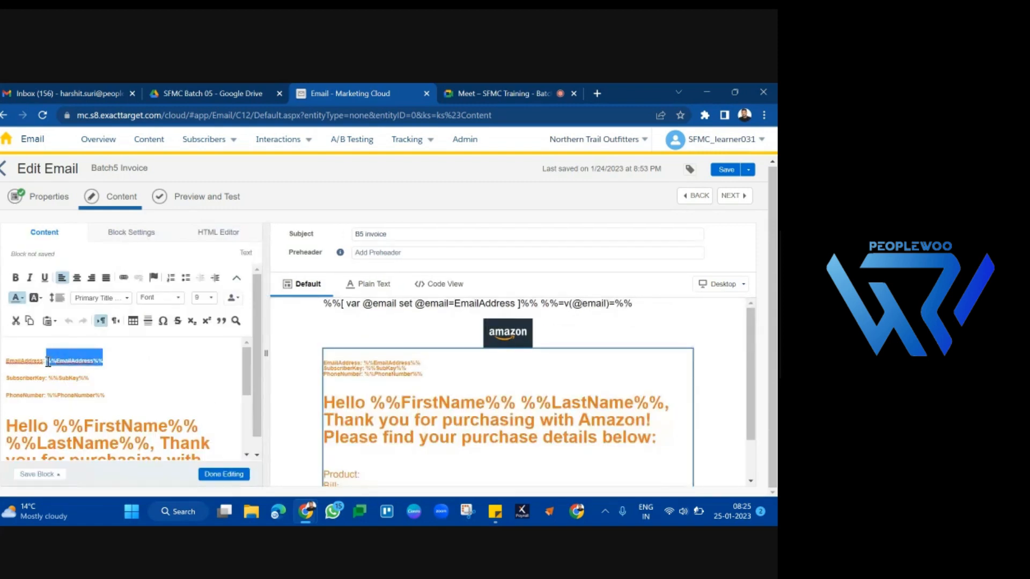
key("BackSpace")
type("%%=v()=%%")
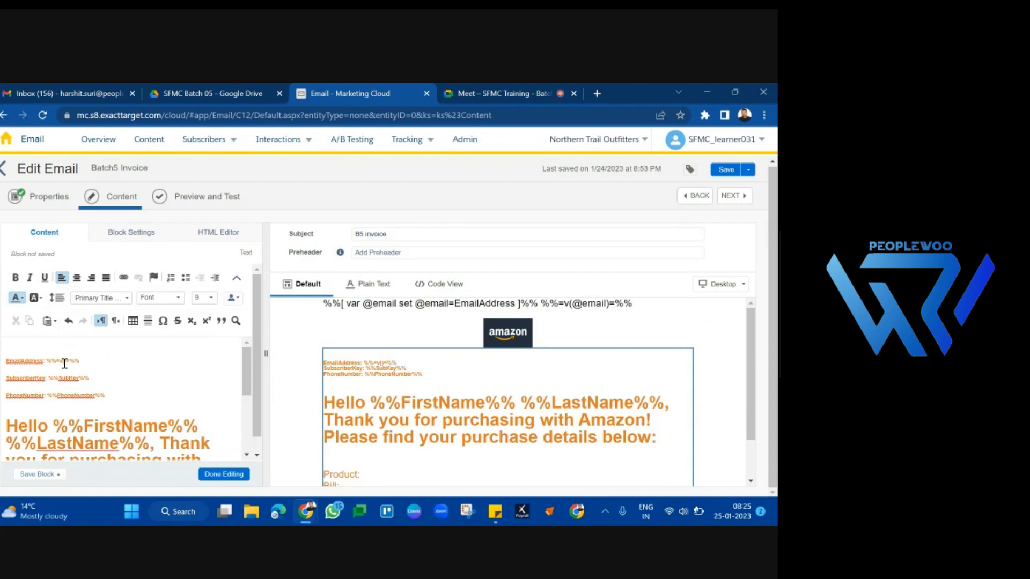
type("@email")
left_click(218, 474)
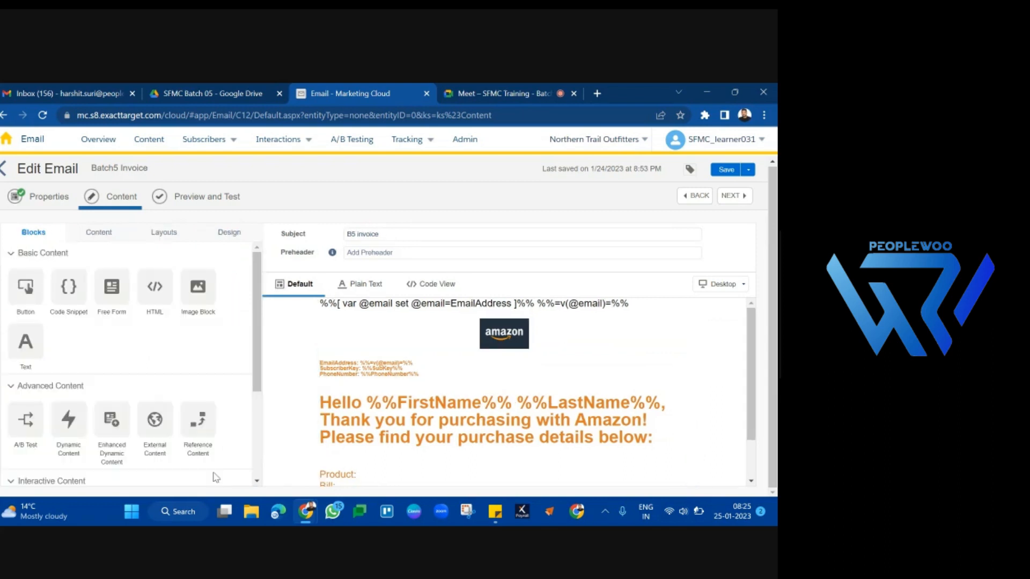
left_click(365, 326)
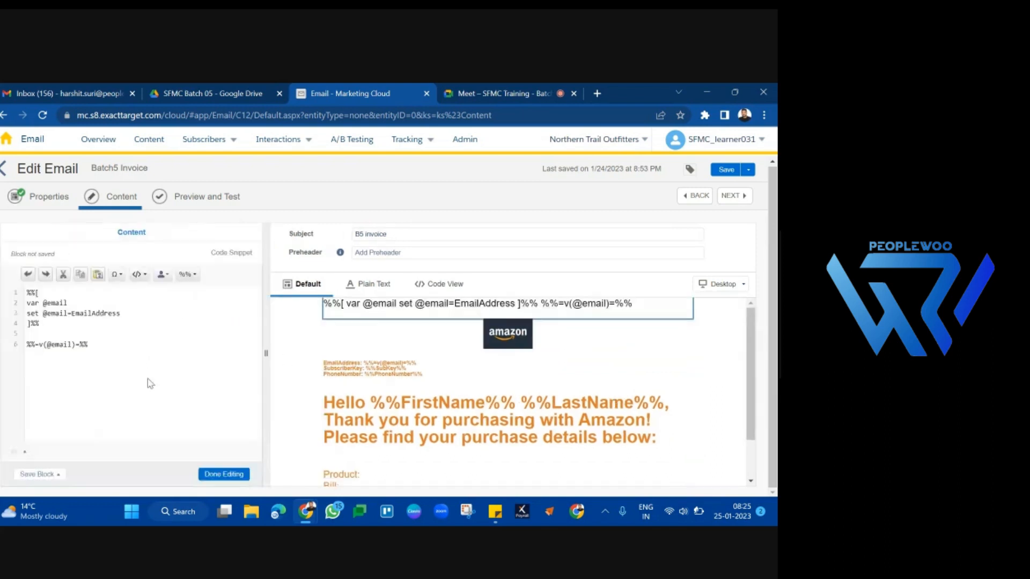
left_click(186, 343)
key("ctrl+shift+Left")
key("ctrl+shift+Left")
key("ctrl+shift+Left")
key("ctrl+shift+Left")
key("ctrl+shift+Left")
key("BackSpace")
key("BackSpace")
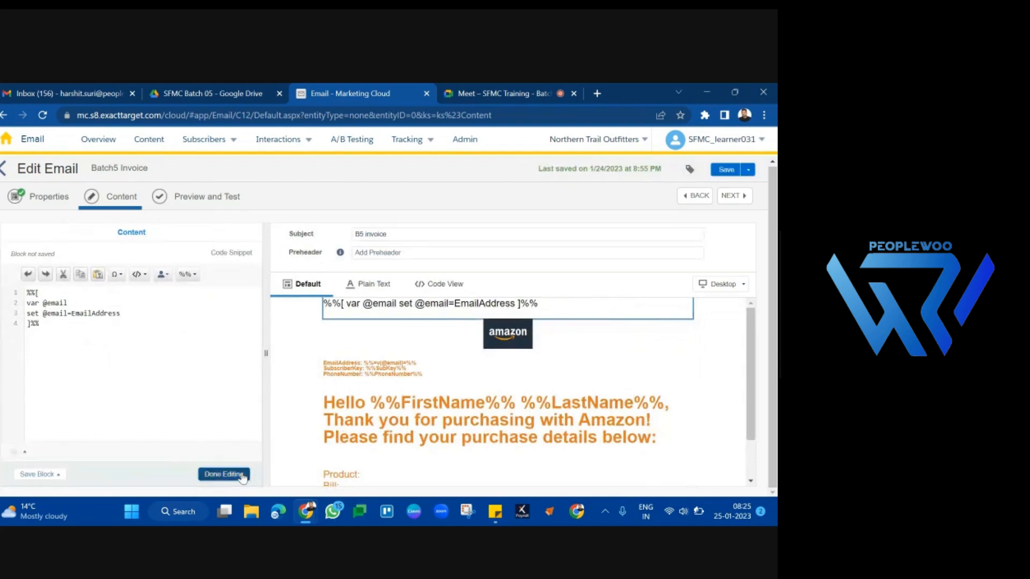
left_click(226, 474)
left_click(427, 320)
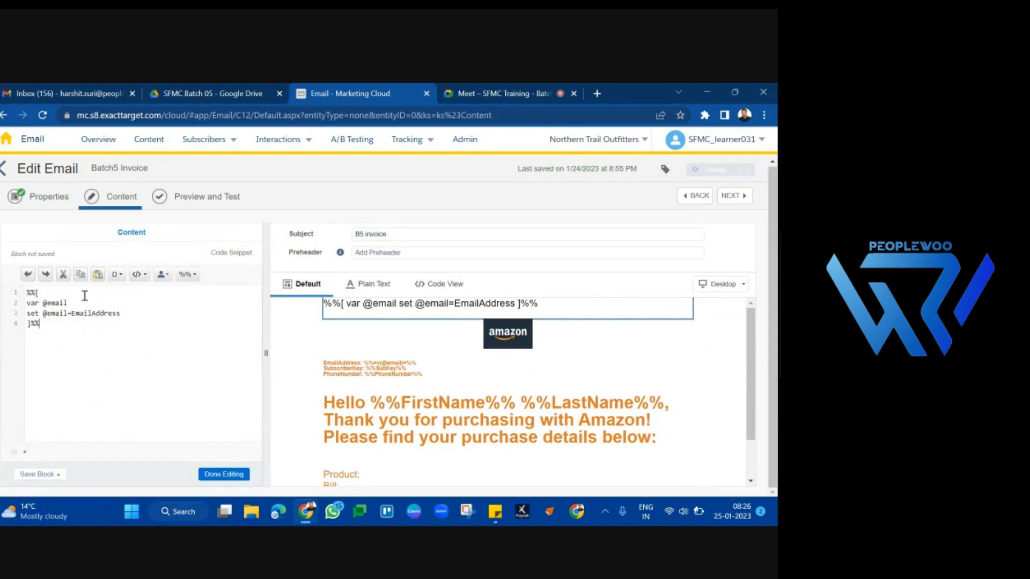
left_click(209, 476)
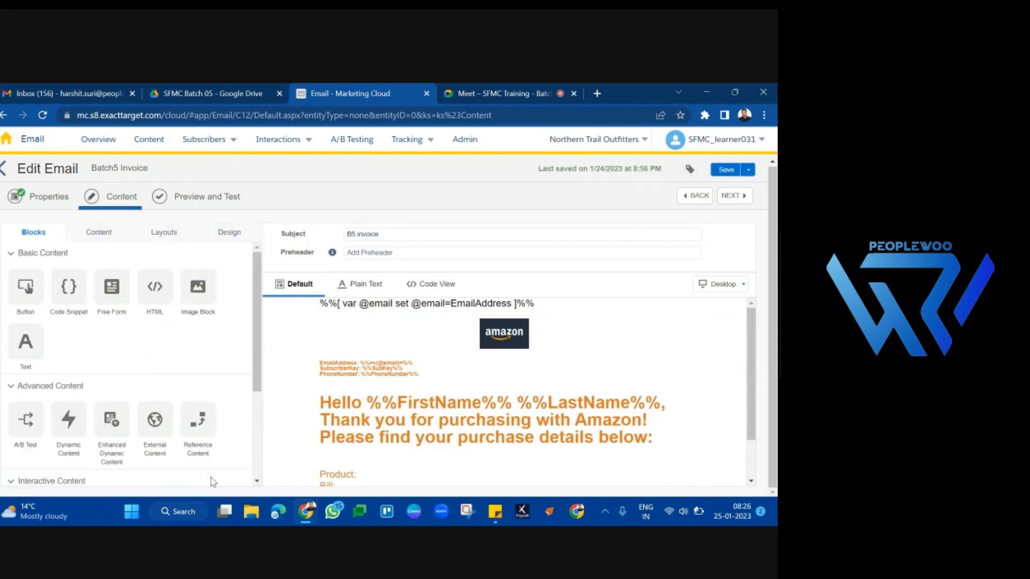
left_click(410, 388)
left_click_drag(100, 361, 47, 362)
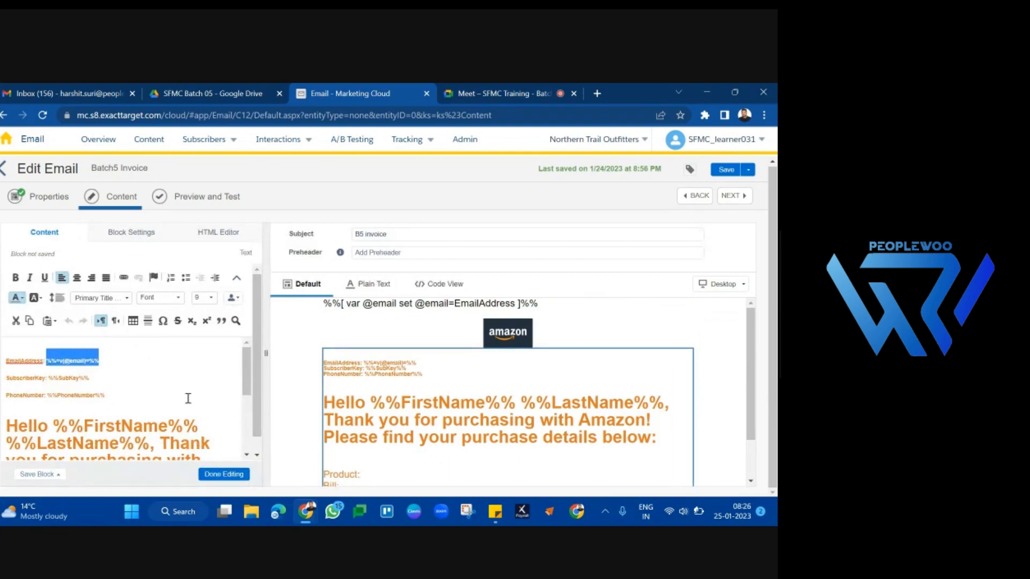
left_click(224, 474)
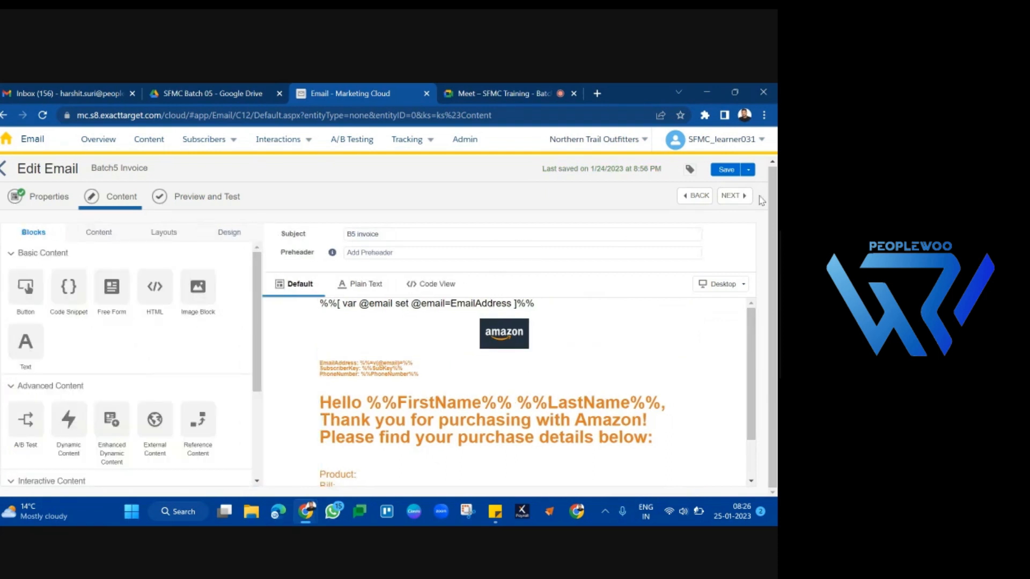
- Preview the email and check the EmailAddress line below the Amazon logo
left_click(731, 198)
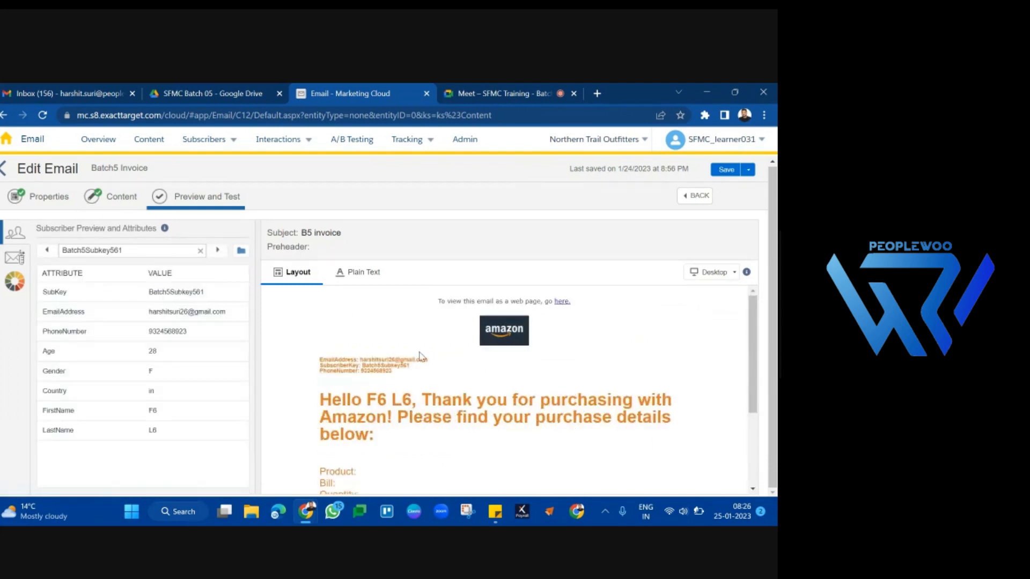
triple_click(413, 360)
left_click(412, 363)
double_click(405, 365)
triple_click(411, 359)
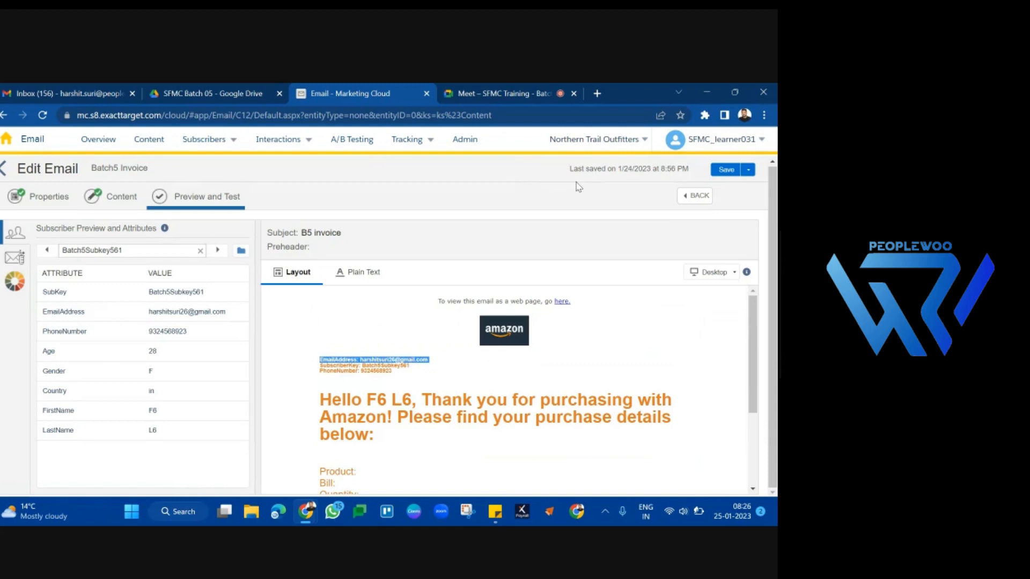
left_click(697, 196)
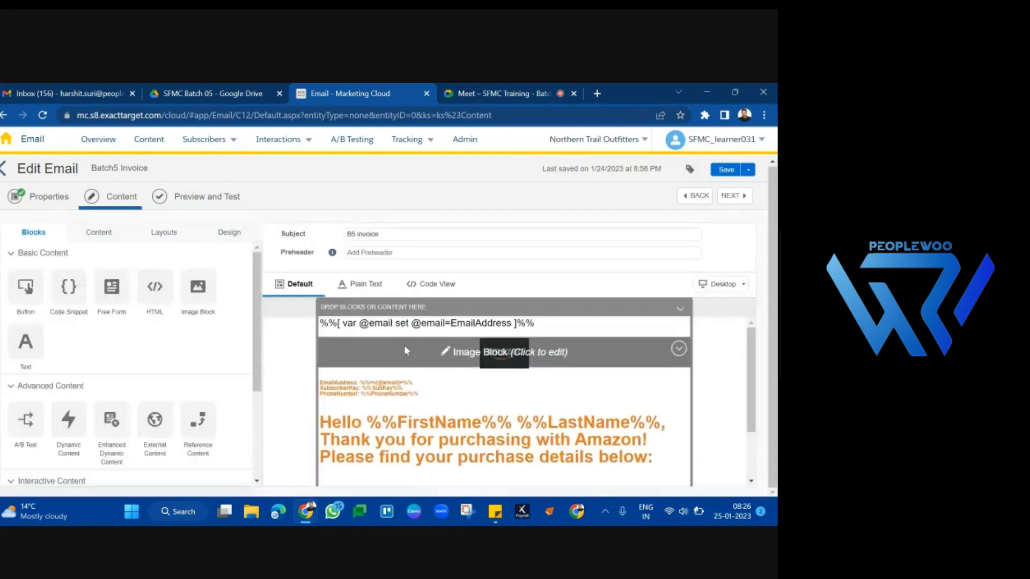
left_click(411, 378)
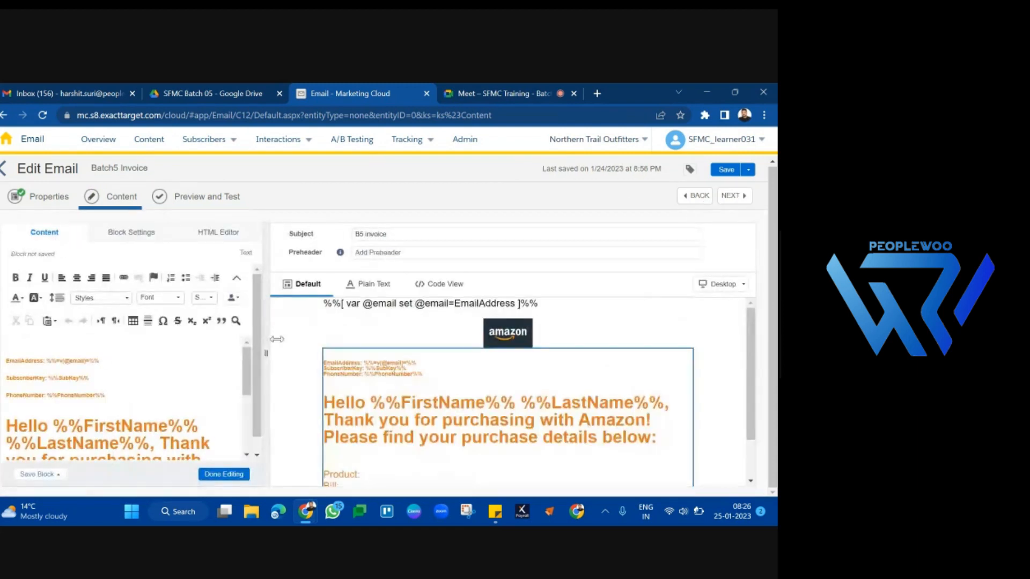
left_click(379, 323)
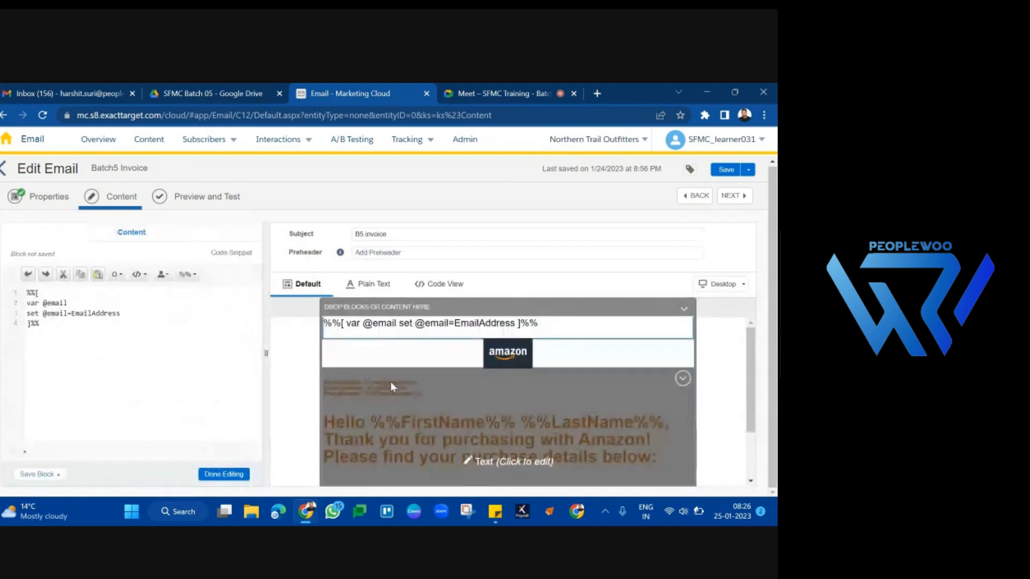
left_click(97, 302)
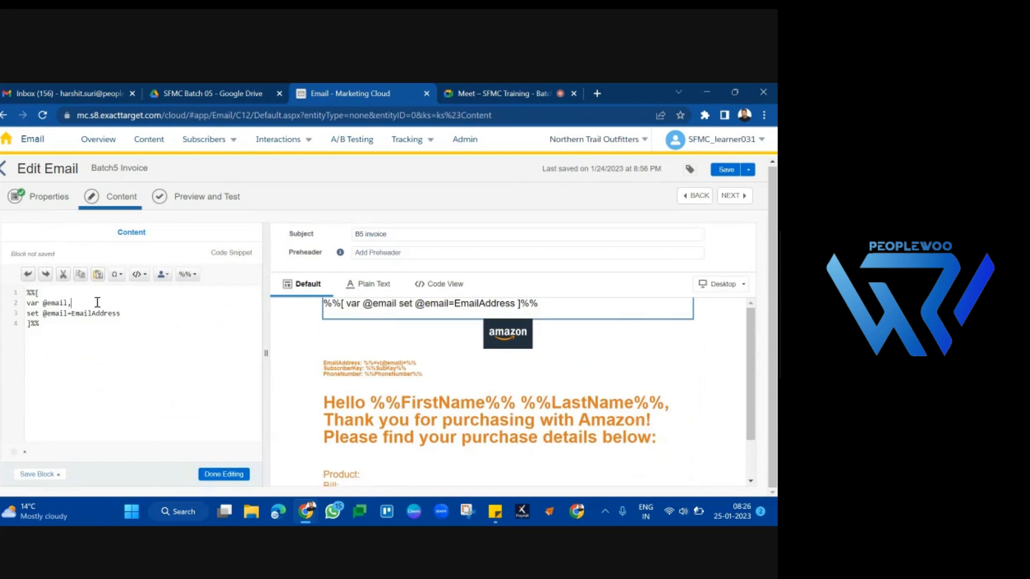
type(", @subkey, @")
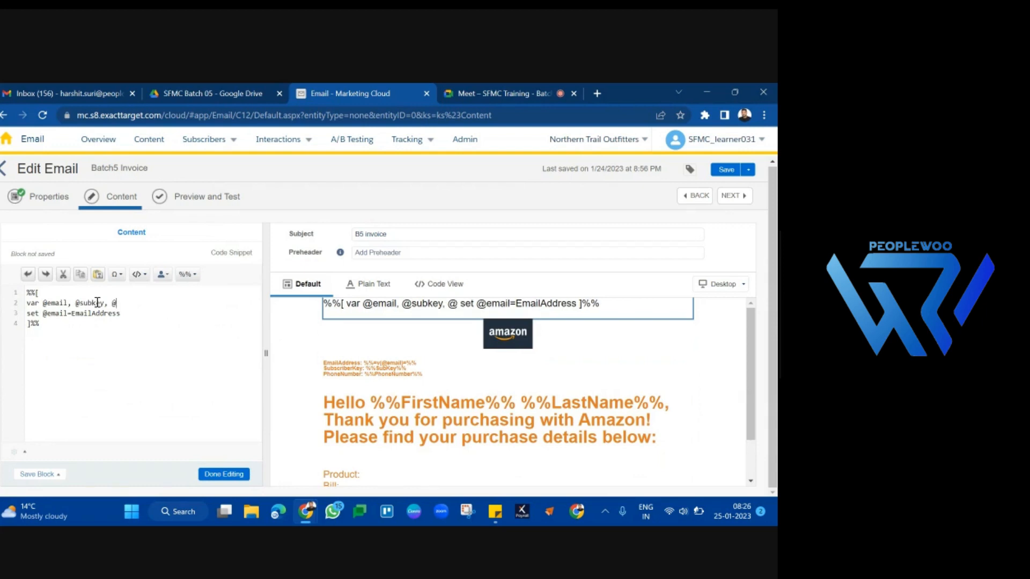
type("phone, @firstname, @lastname")
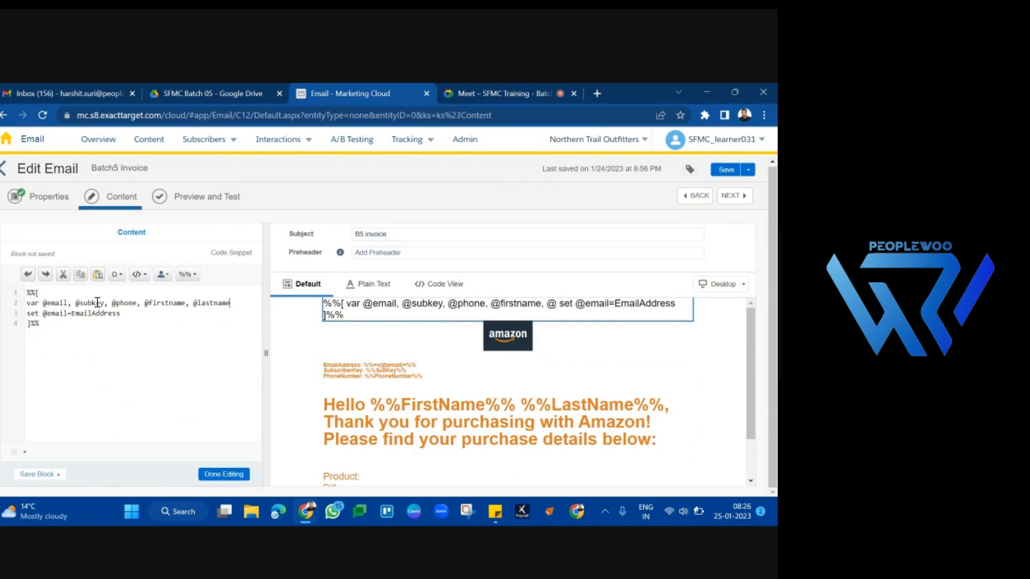
left_click_drag(240, 302, 42, 303)
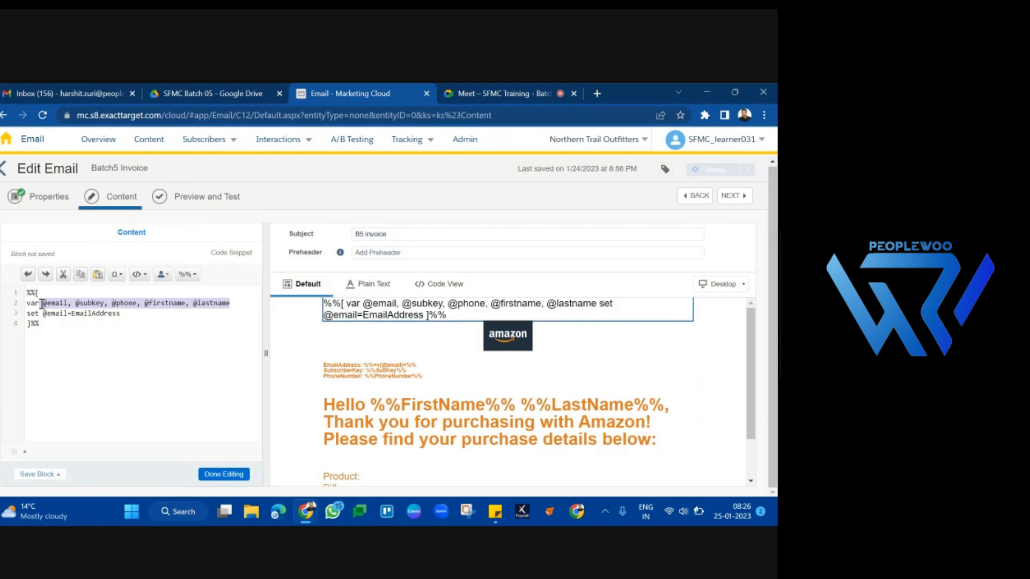
left_click(143, 315)
key("Return")
type("set @")
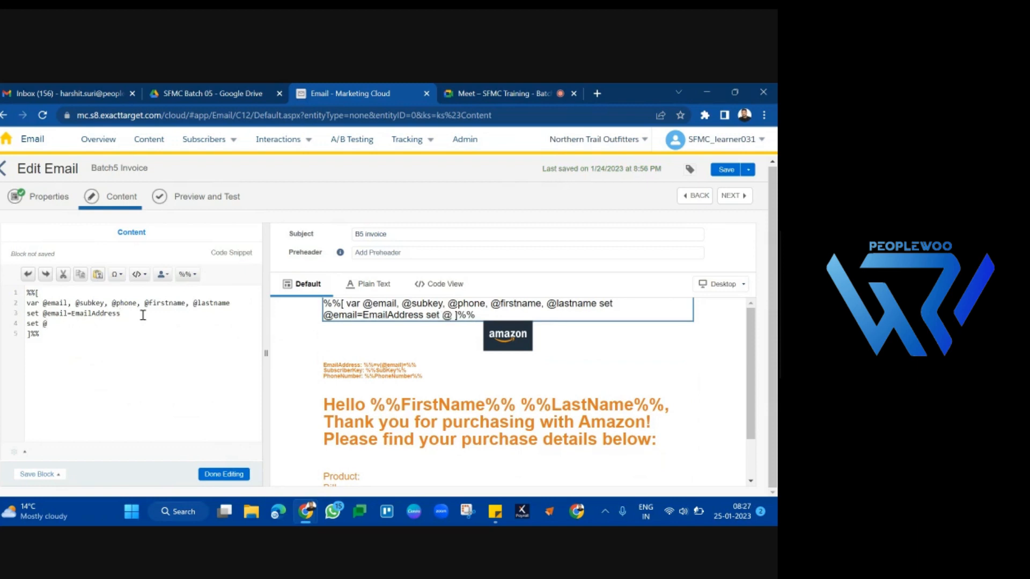
type("subkey= Subk")
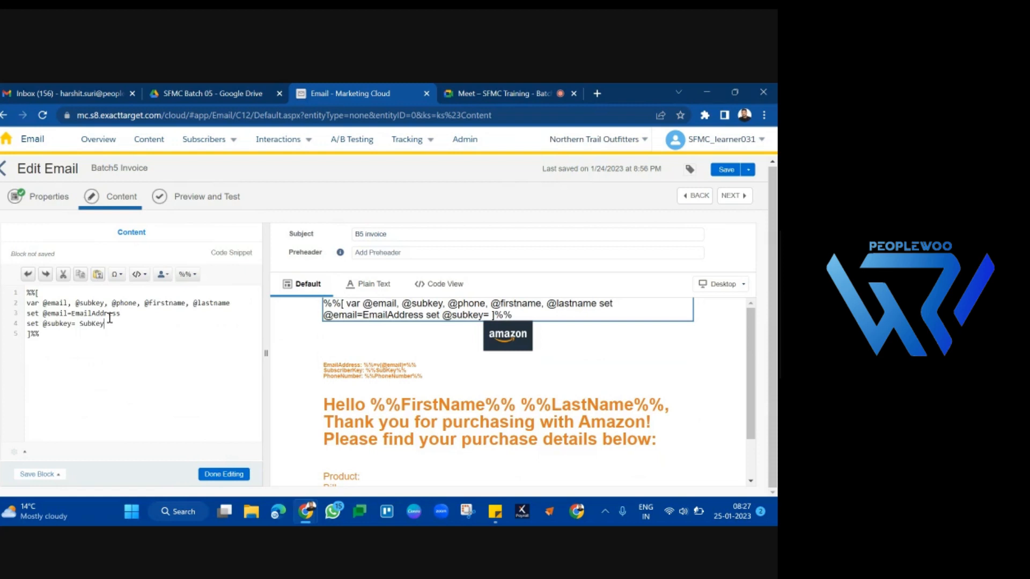
type("ey")
key("Return")
double_click(92, 323)
double_click(101, 314)
triple_click(101, 316)
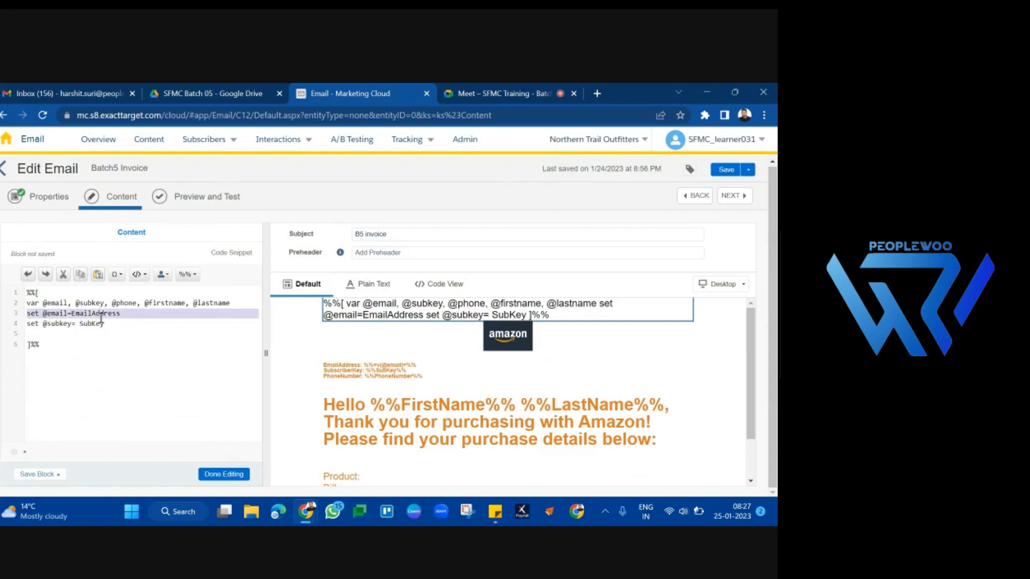
double_click(99, 323)
left_click(117, 324)
key("Return")
key("ctrl+s")
type("set @")
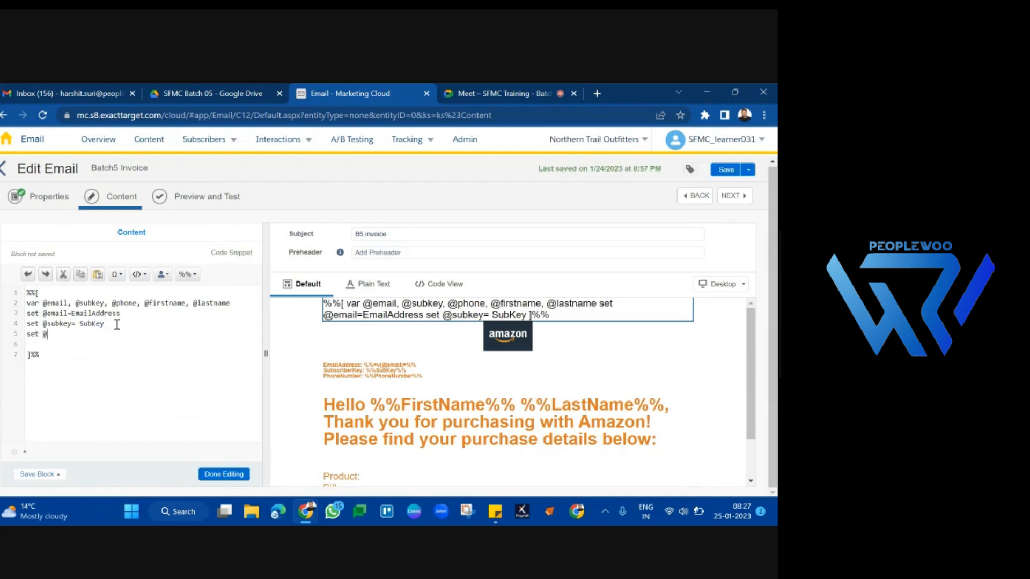
type("phone= Pho")
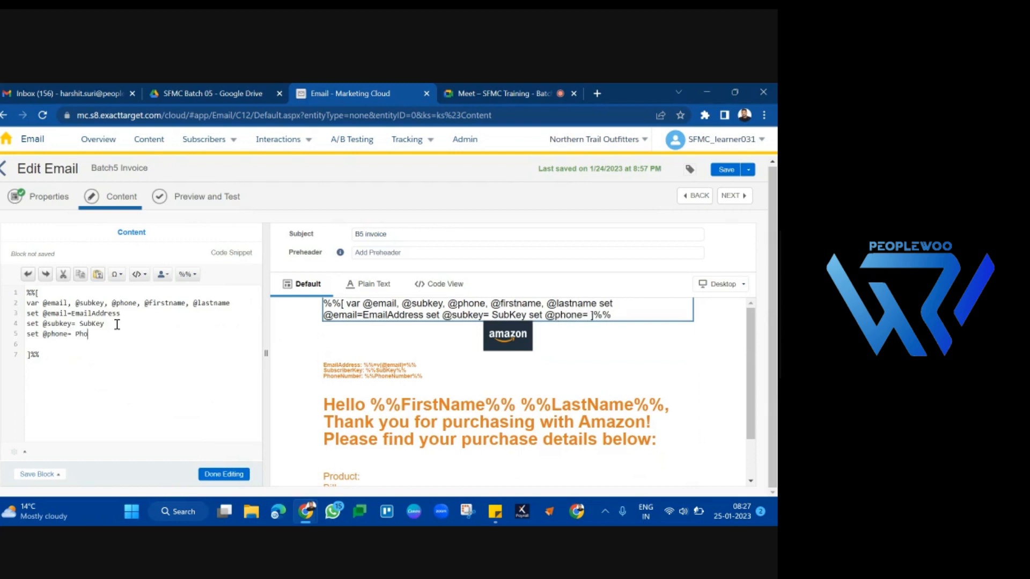
type("neNumber")
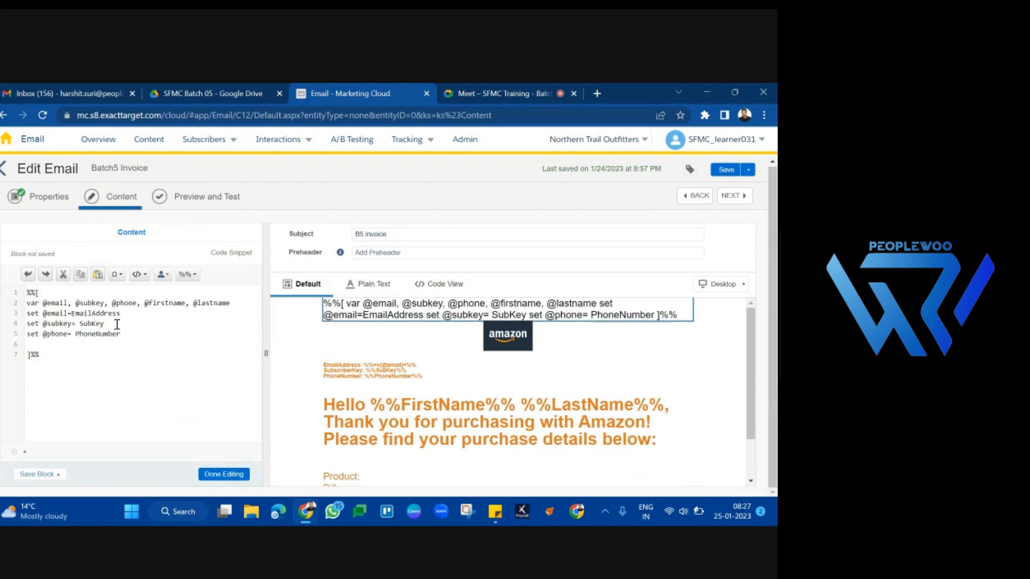
key("Return")
type("set @firstname = FirstName")
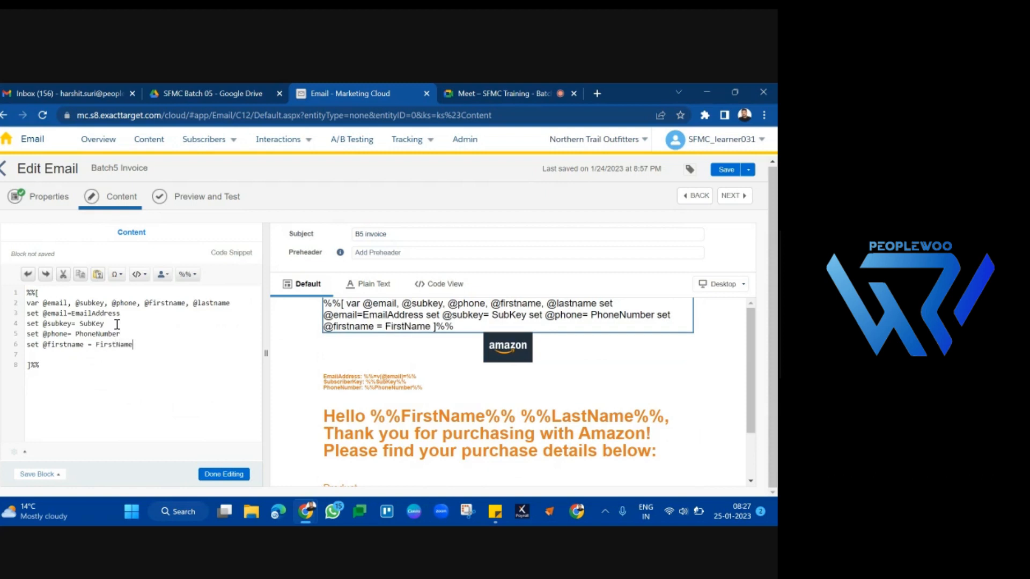
key("Return")
type("set @lastname")
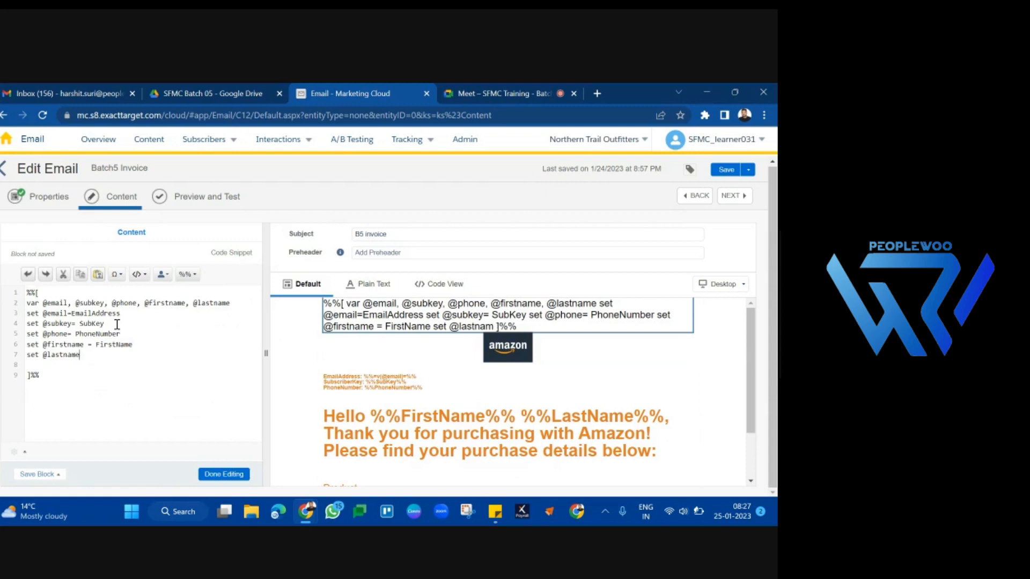
type("= LastName")
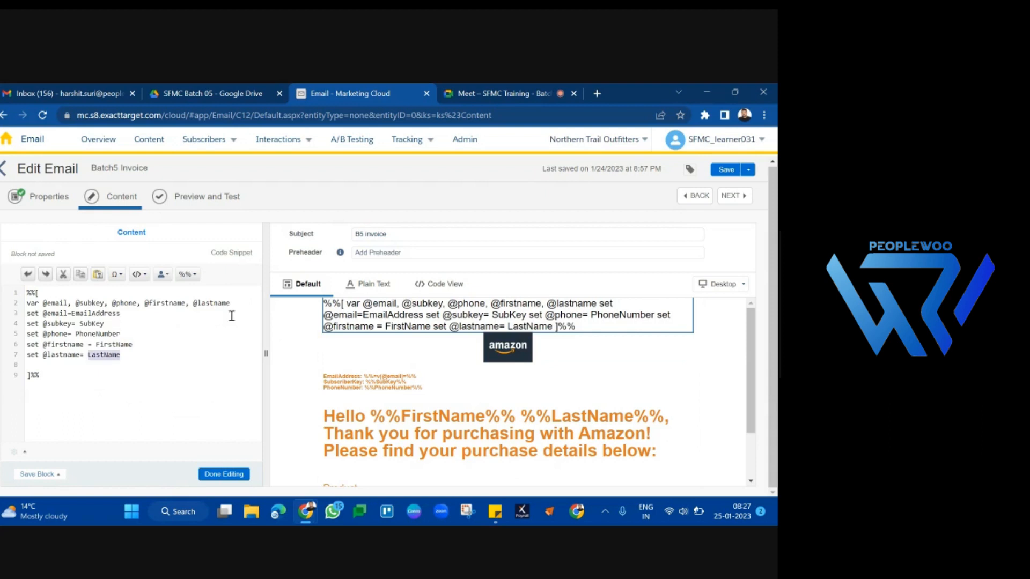
- Insert a blank line between the var declaration and the set lines, review the assignments and finish editing the snippet
left_click(250, 309)
key("Return")
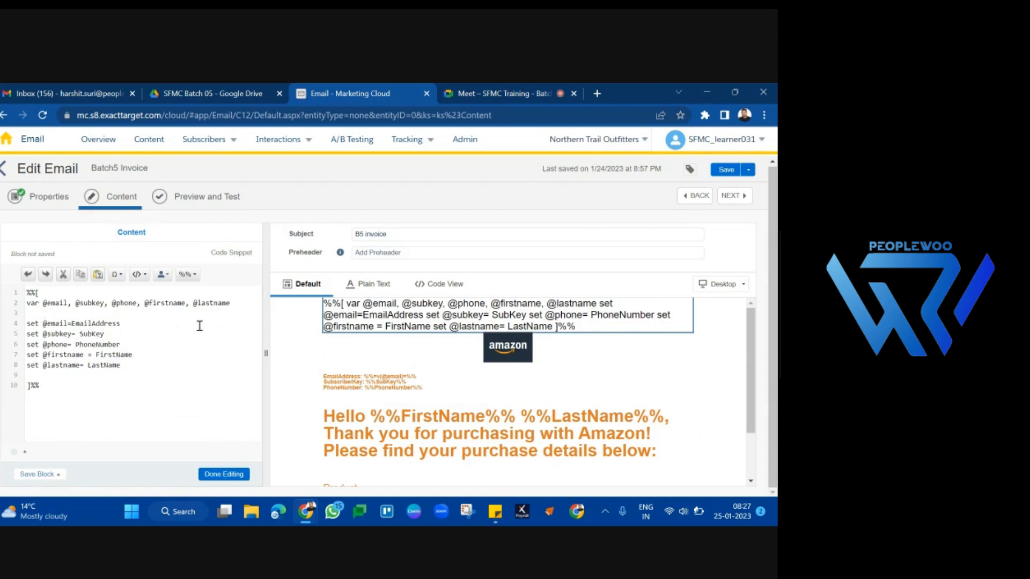
left_click_drag(121, 366, 28, 322)
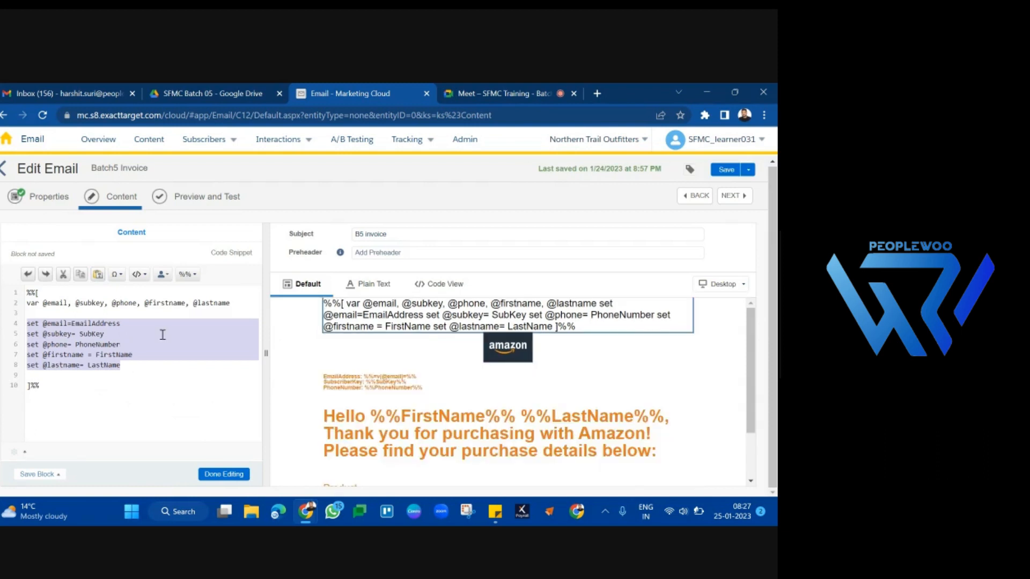
double_click(140, 367)
left_click_drag(132, 367, 25, 327)
left_click(225, 475)
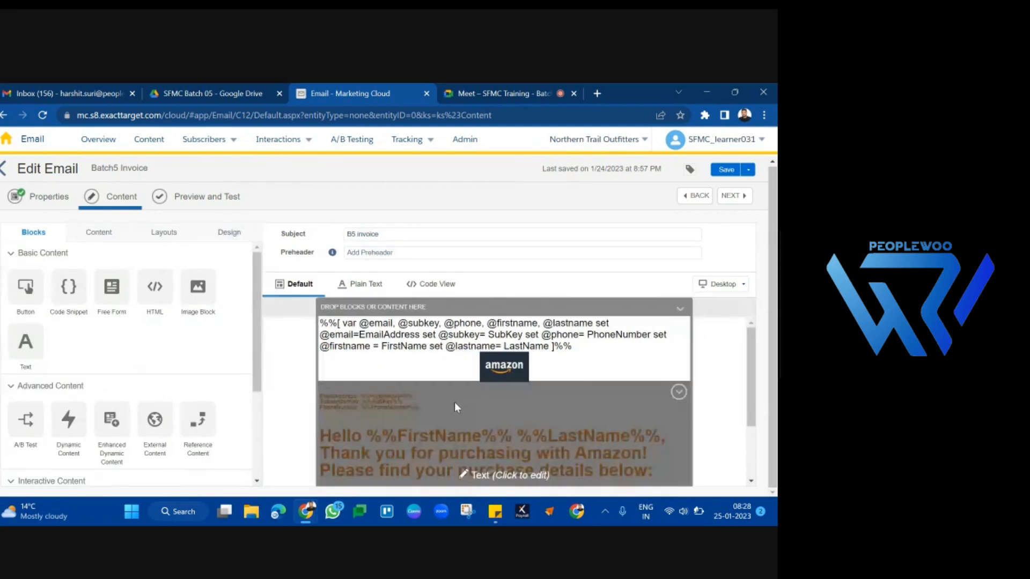
left_click(455, 407)
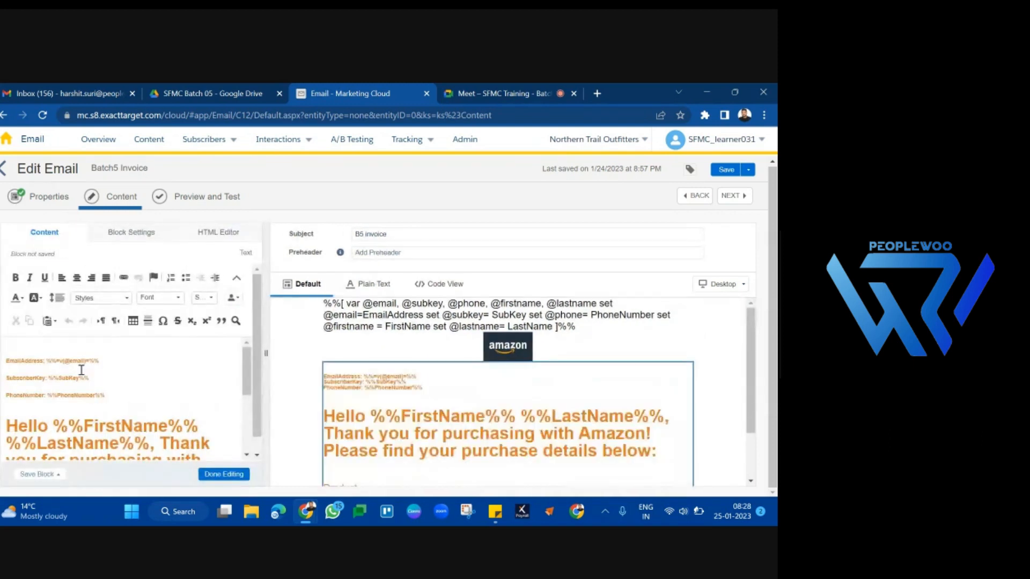
left_click(100, 379)
left_click_drag(100, 378, 50, 377)
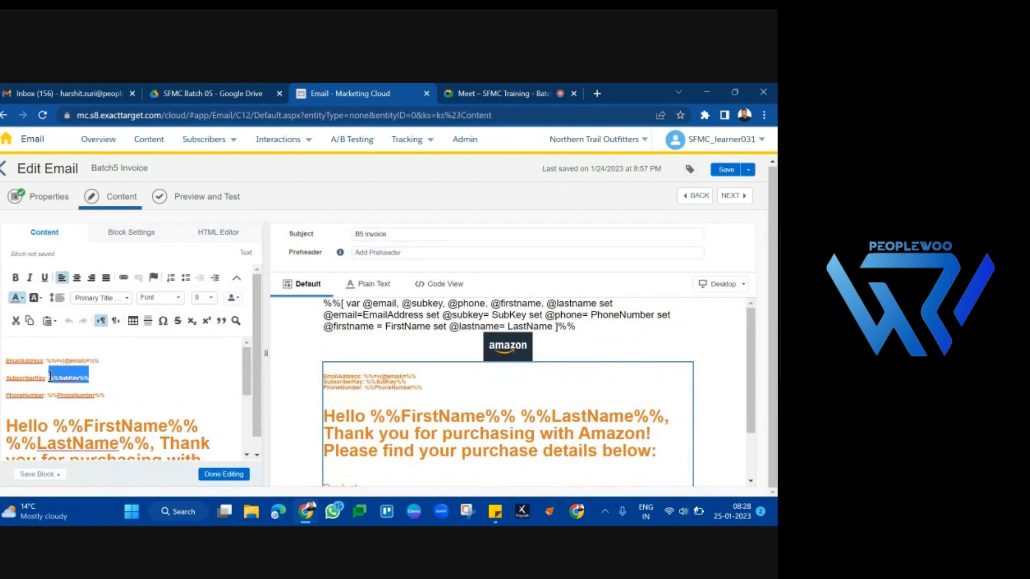
type("%%=v(")
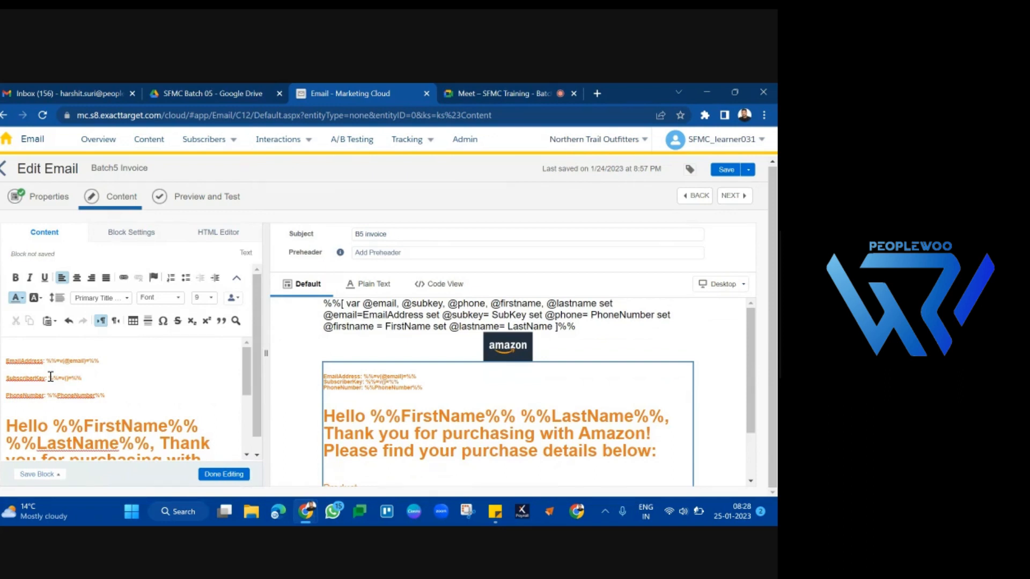
type("@subkey")
left_click_drag(123, 396, 52, 394)
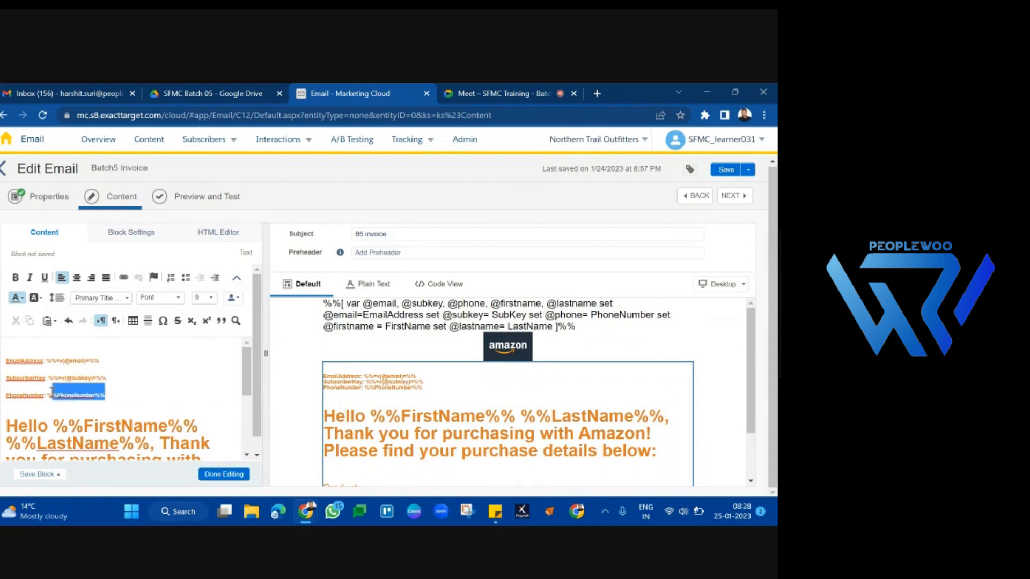
key("BackSpace")
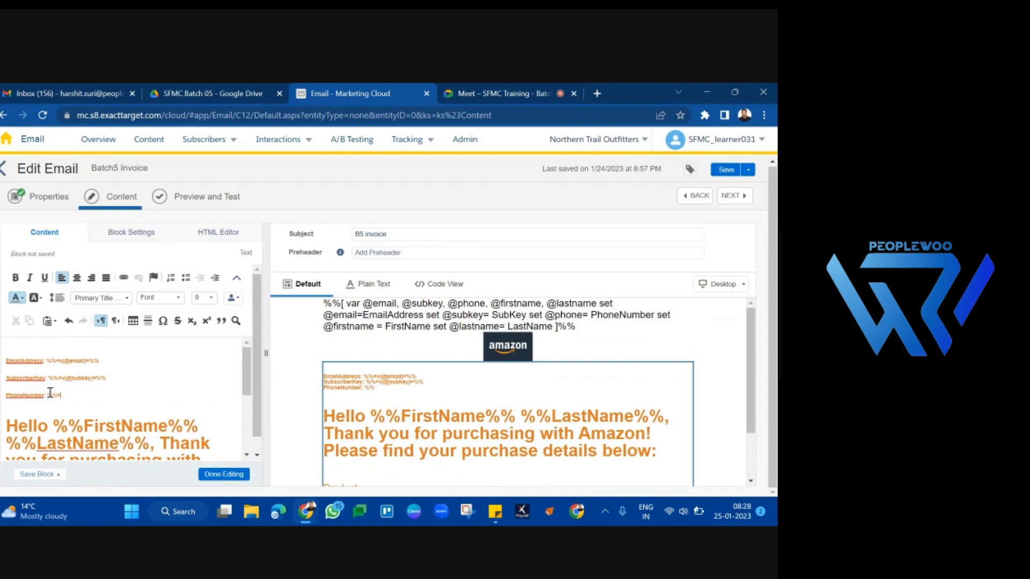
type("=v()=%%")
type("@phone)=%%")
scroll(158, 396, "down", 1)
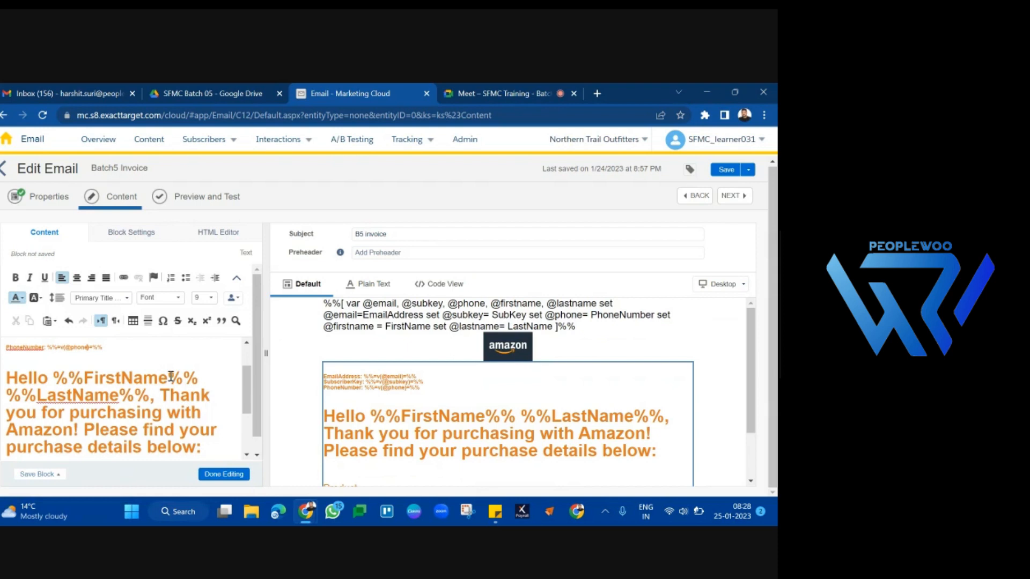
left_click(171, 376)
key("BackSpace")
key("BackSpace")
key("BackSpace")
key("BackSpace")
key("BackSpace")
key("BackSpace")
key("BackSpace")
key("BackSpace")
key("BackSpace")
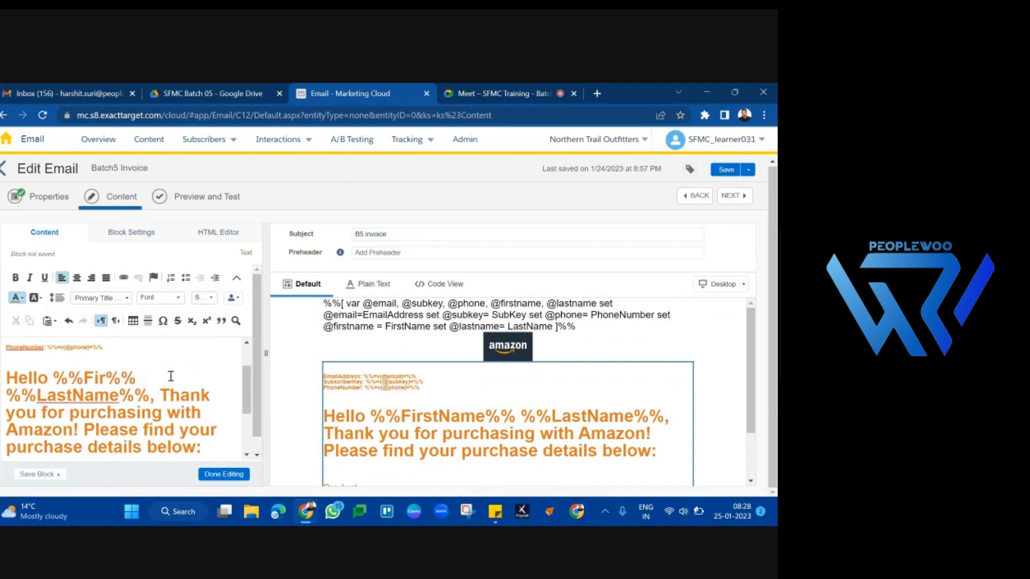
type("=v()=")
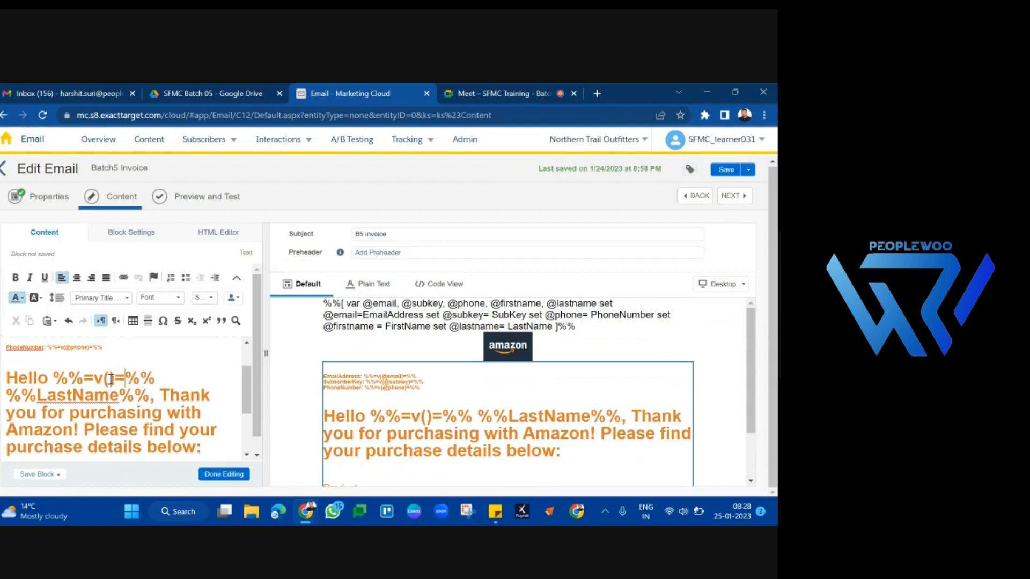
left_click(110, 379)
type("@firstname")
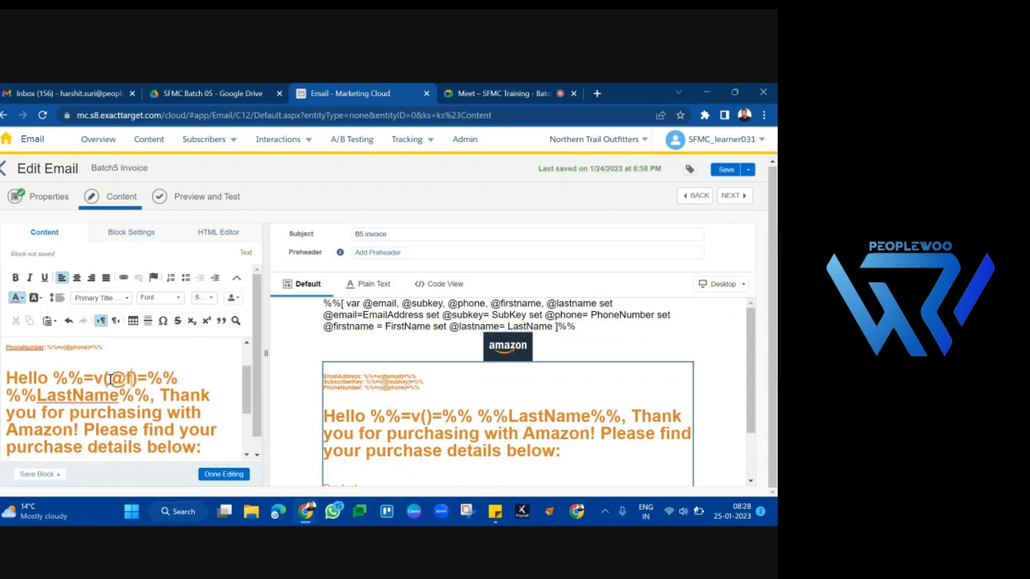
left_click(122, 409)
key("BackSpace")
key("BackSpace")
key("BackSpace")
key("BackSpace")
key("BackSpace")
key("BackSpace")
key("BackSpace")
key("BackSpace")
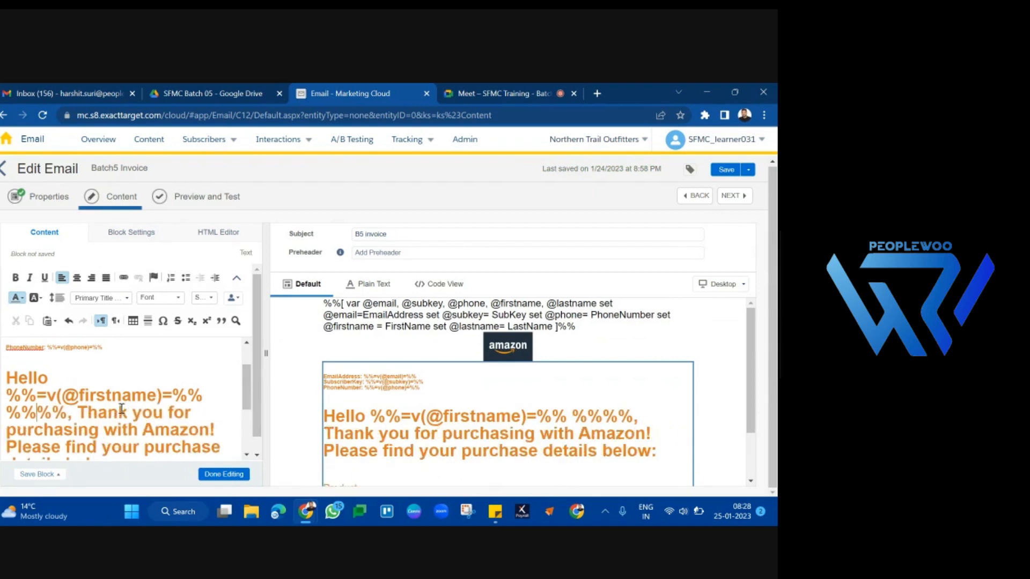
type("=v()=")
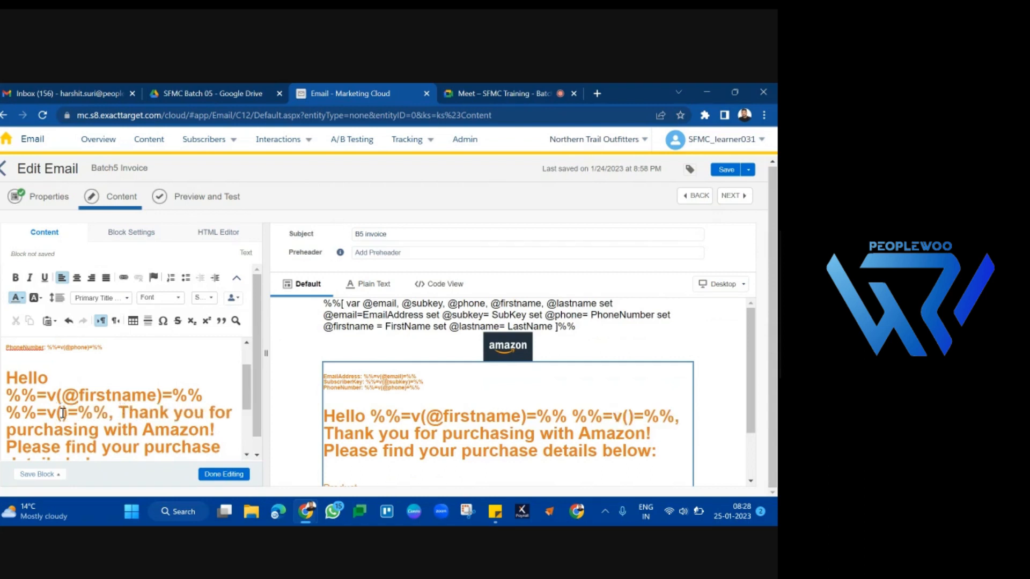
left_click(63, 413)
type("@lastname)=%%,")
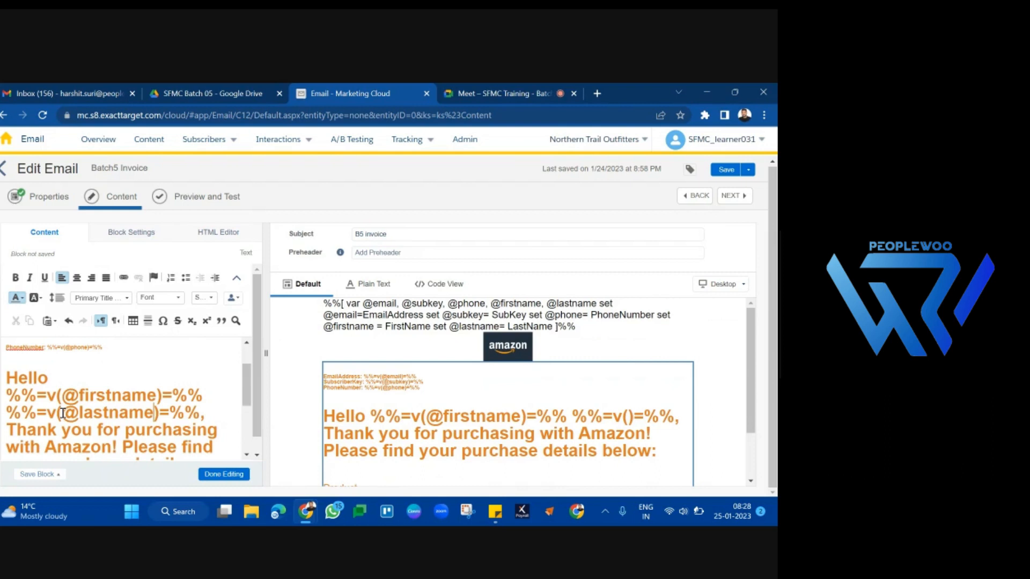
left_click(224, 474)
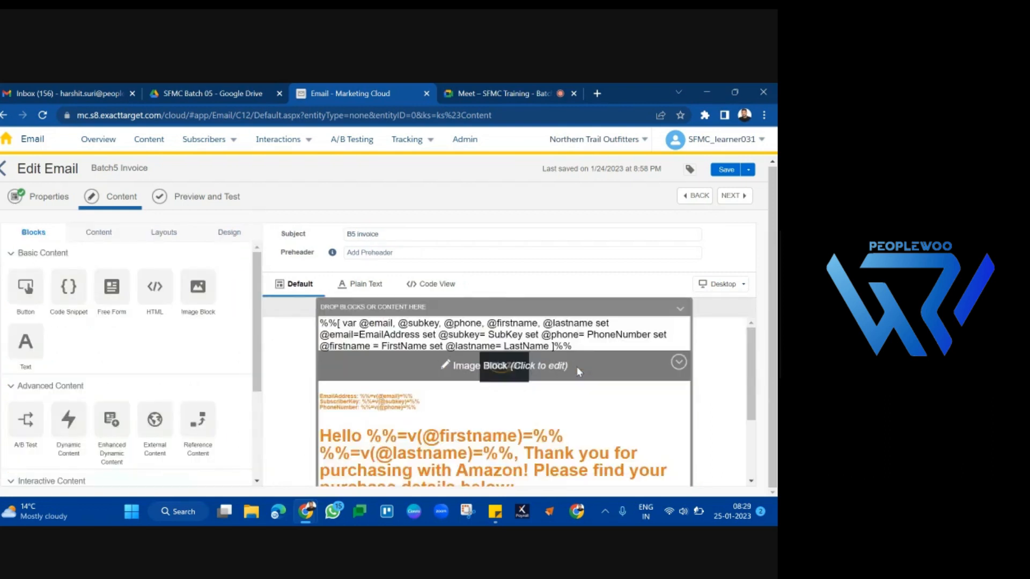
- Reopen the code snippet to review its set lines, close it and look over the rest of the email
left_click(504, 336)
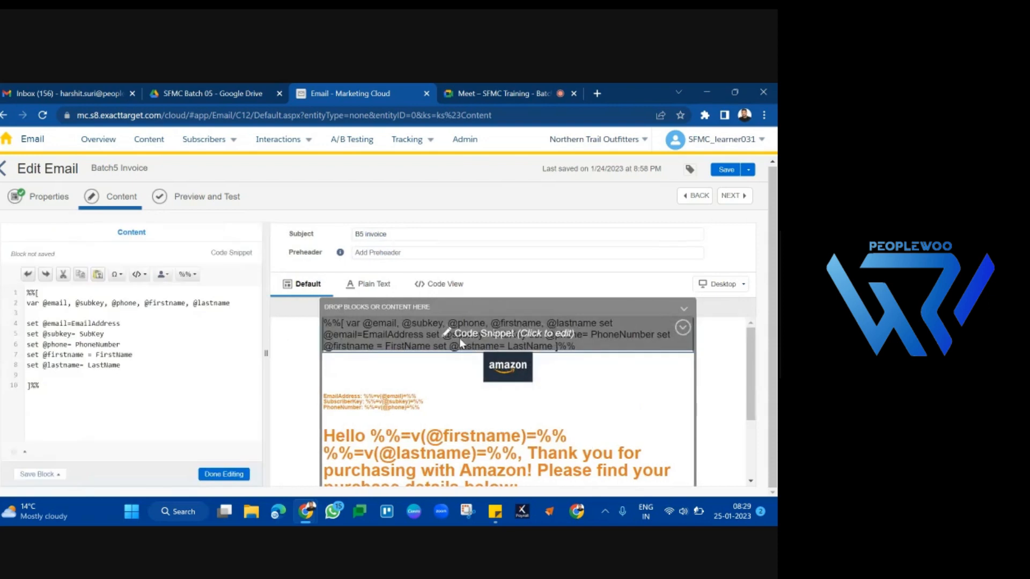
left_click_drag(153, 367, 73, 344)
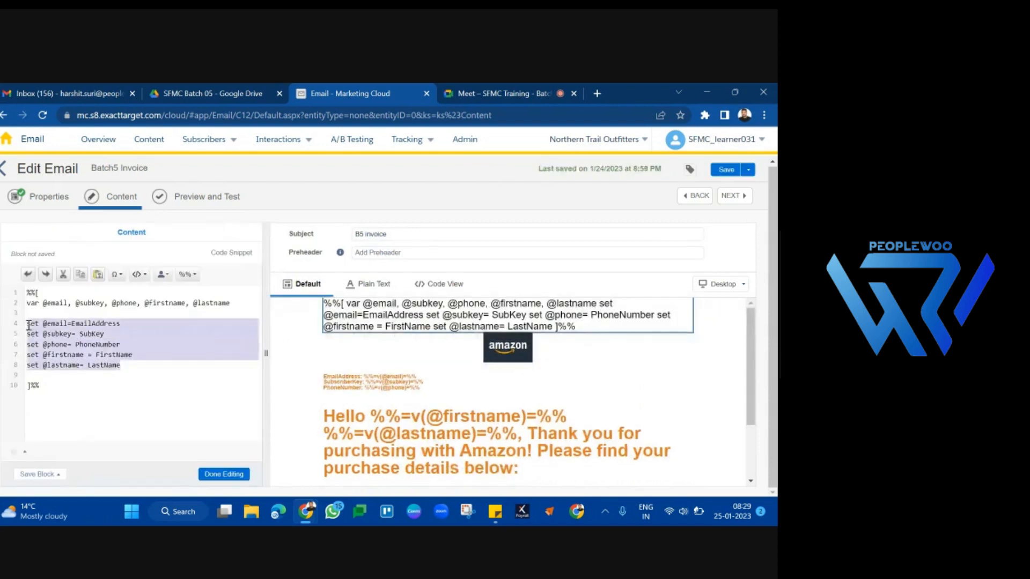
left_click(222, 474)
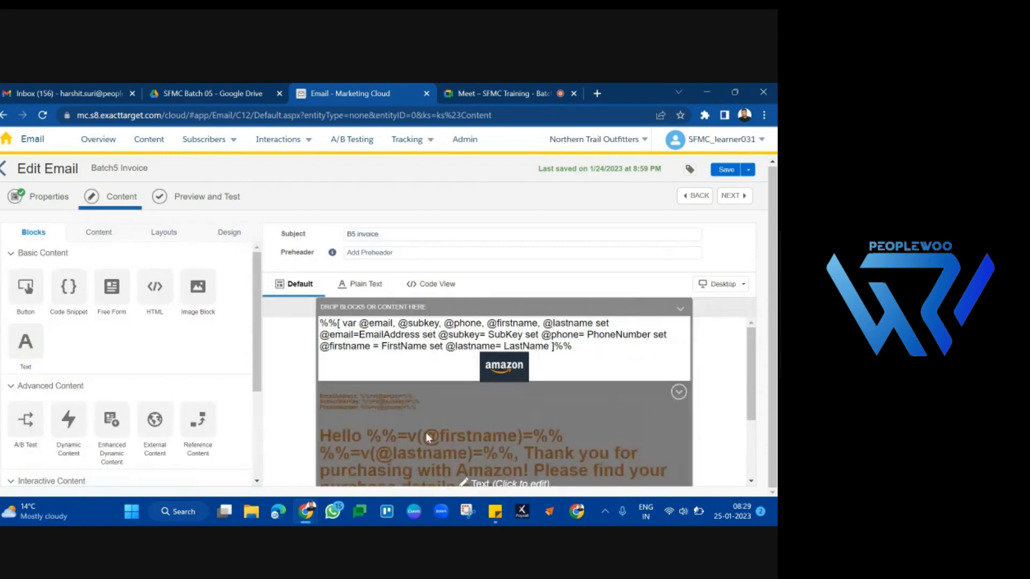
scroll(426, 432, "down", 2)
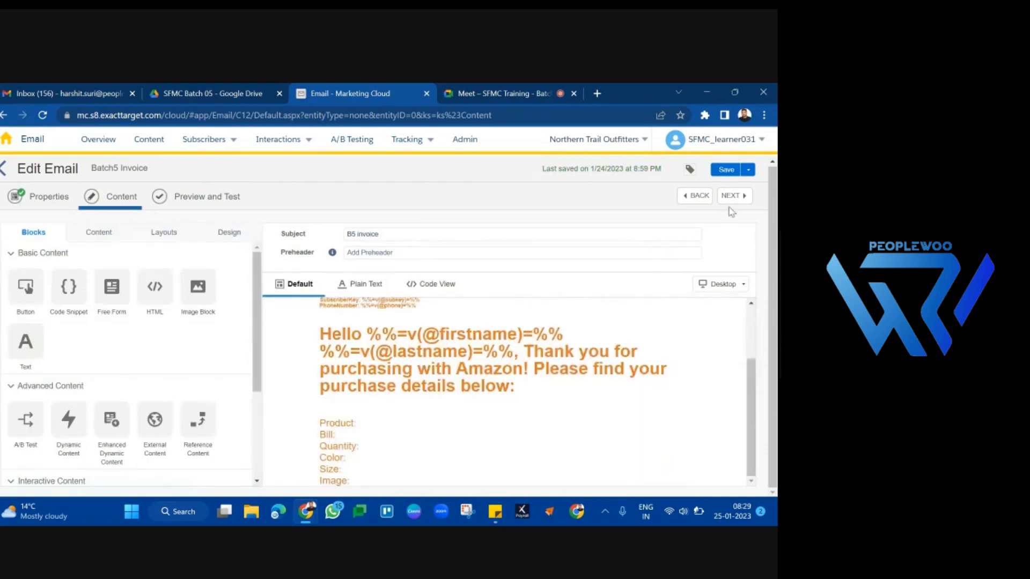
- Preview the email and check the contact lines plus the first and last name in the greeting for the current subscriber
left_click(730, 196)
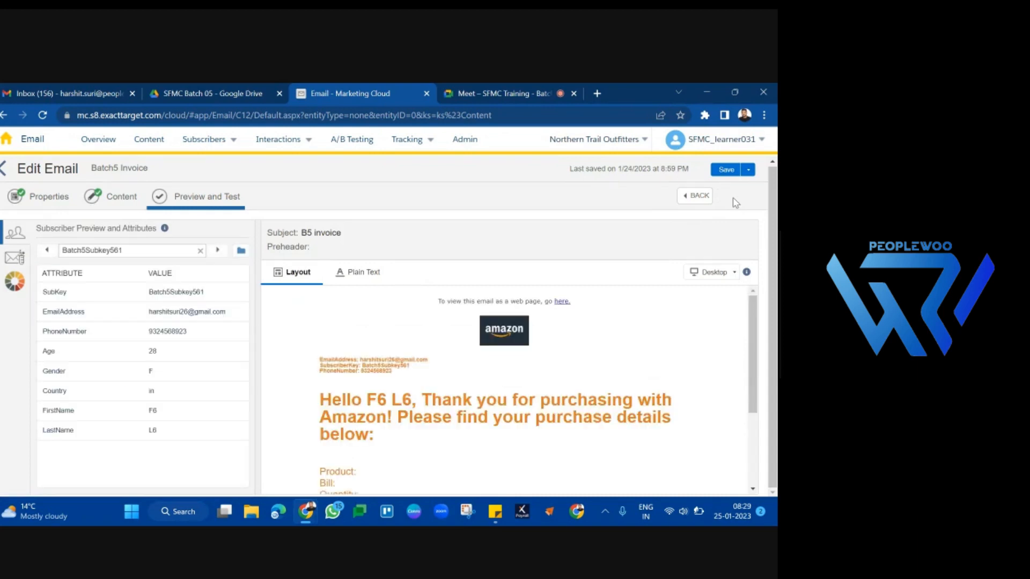
triple_click(382, 361)
triple_click(381, 369)
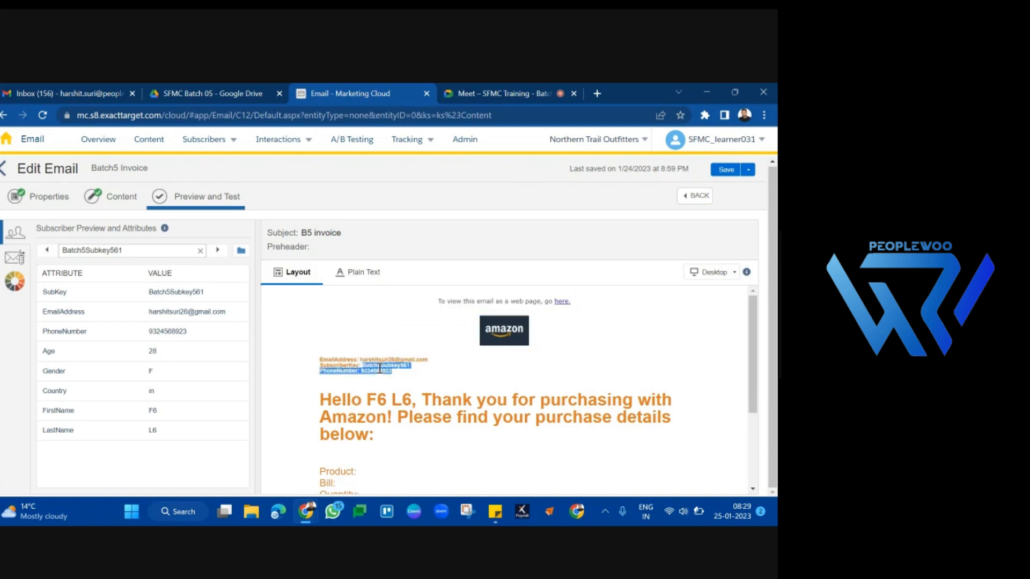
left_click(383, 402)
double_click(383, 402)
double_click(410, 402)
double_click(378, 403)
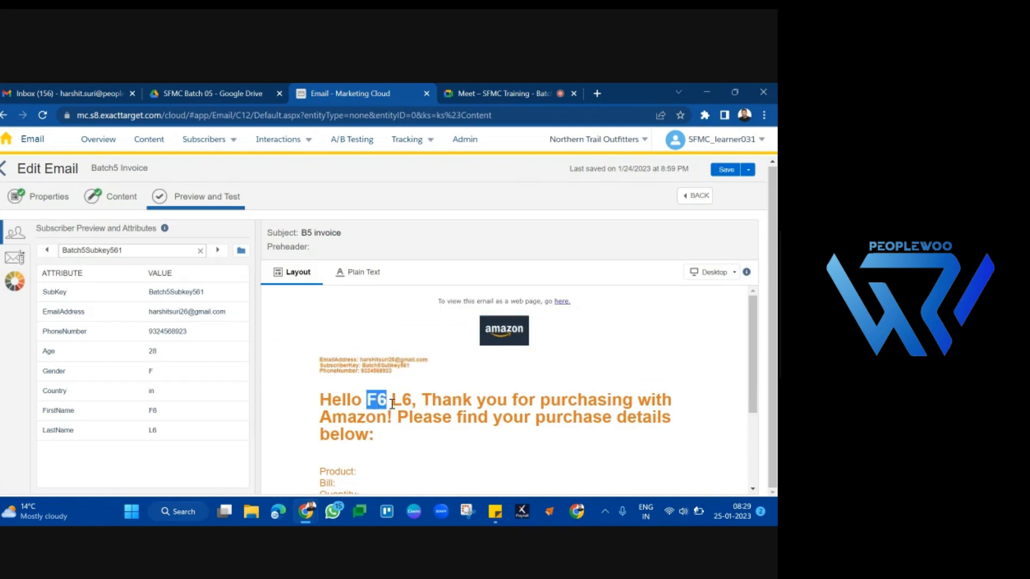
double_click(394, 403)
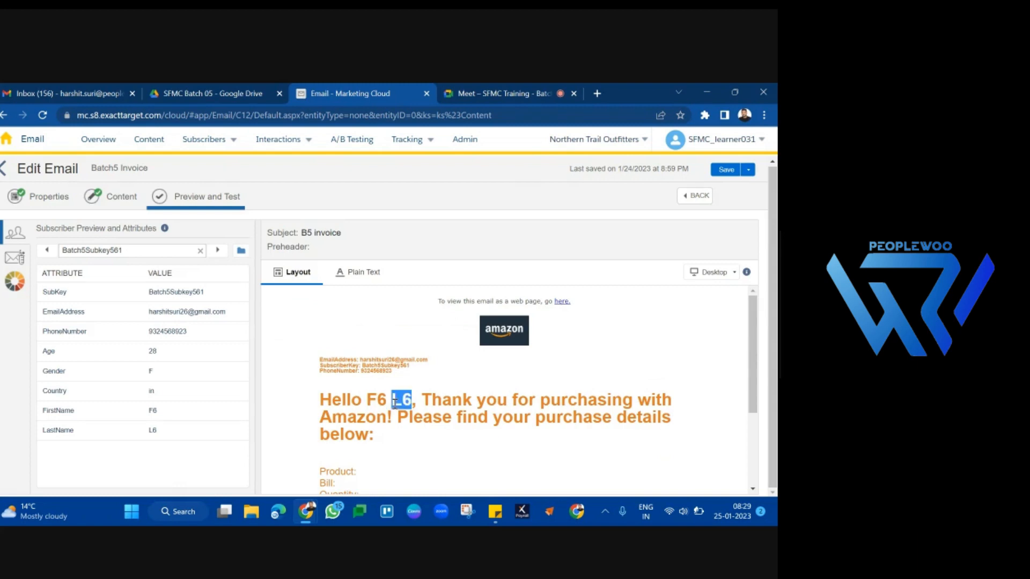
scroll(394, 403, "down", 1)
scroll(394, 403, "up", 1)
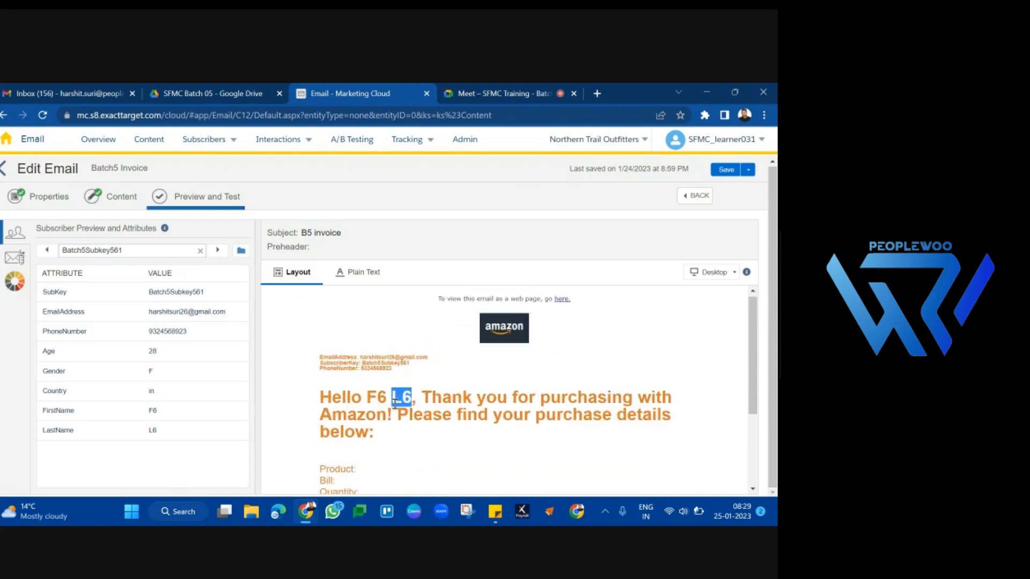
left_click(353, 393)
- Move the preview two subscribers ahead and check the email address, subscriber key and phone number lines
left_click(218, 251)
left_click(218, 251)
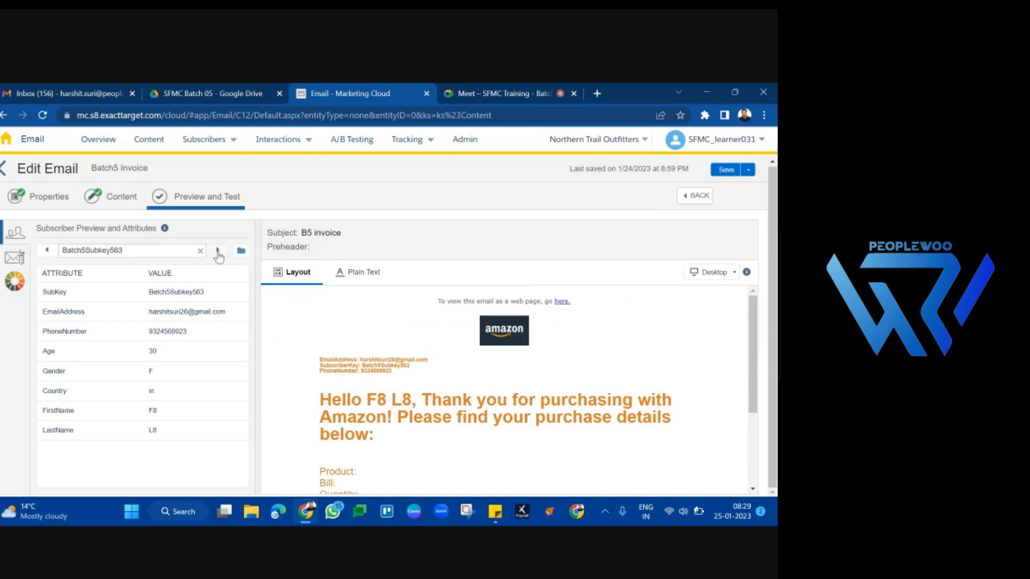
triple_click(381, 361)
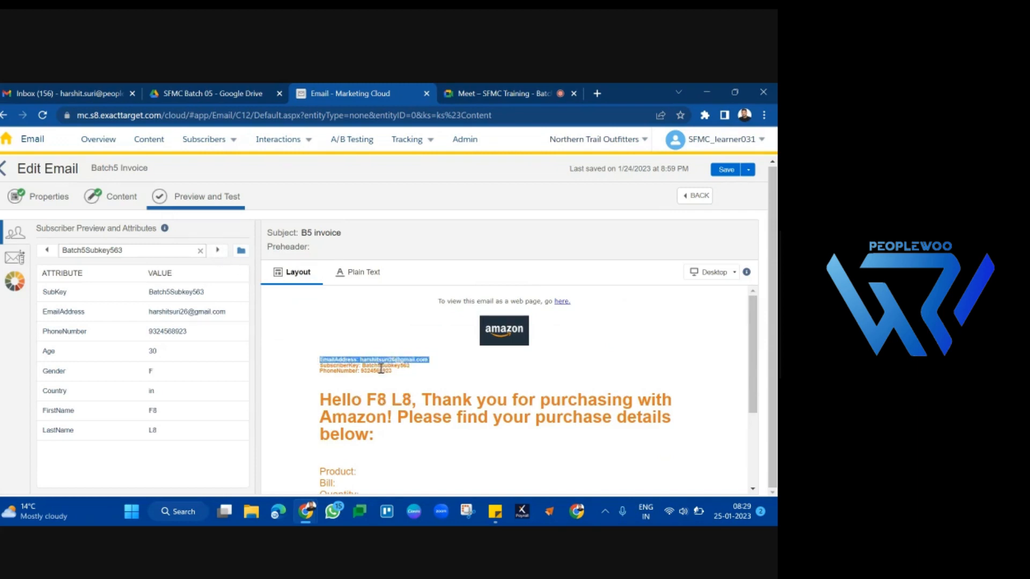
triple_click(381, 370)
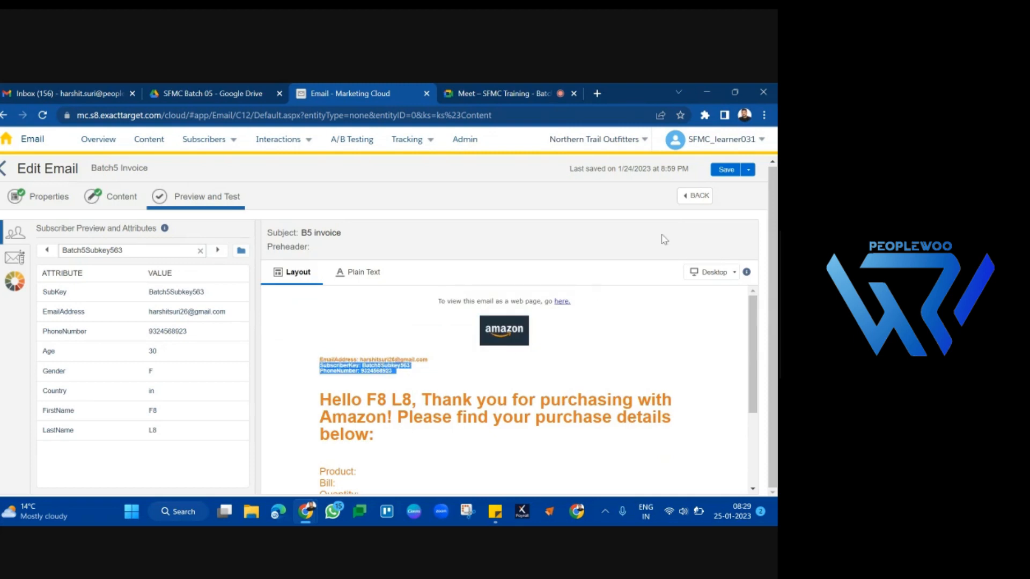
- Return to the email content and review the code snippet's opening delimiter, var declaration and set lines
left_click(110, 197)
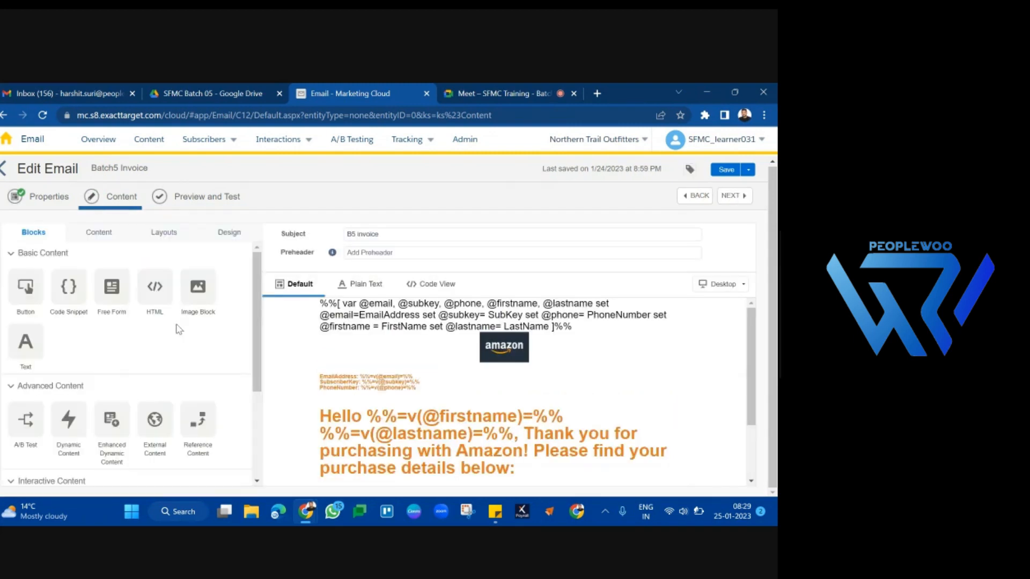
left_click(401, 337)
left_click_drag(106, 388, 30, 290)
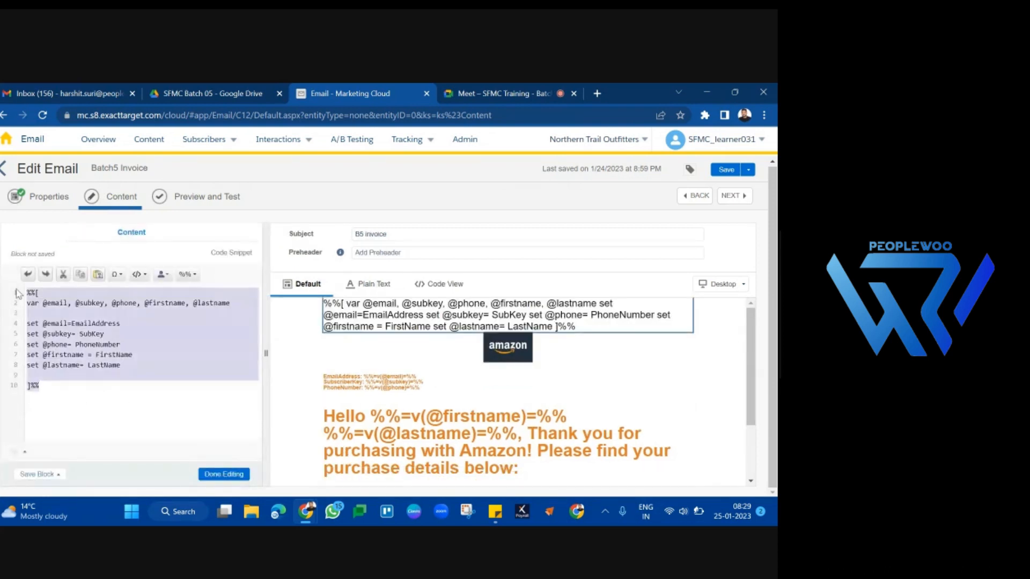
left_click(30, 290)
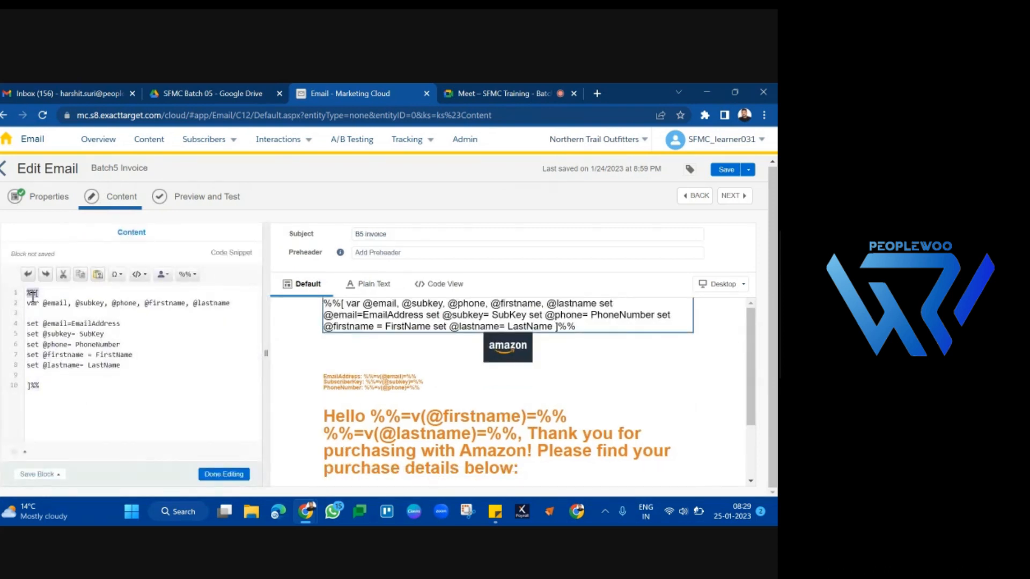
left_click(40, 311)
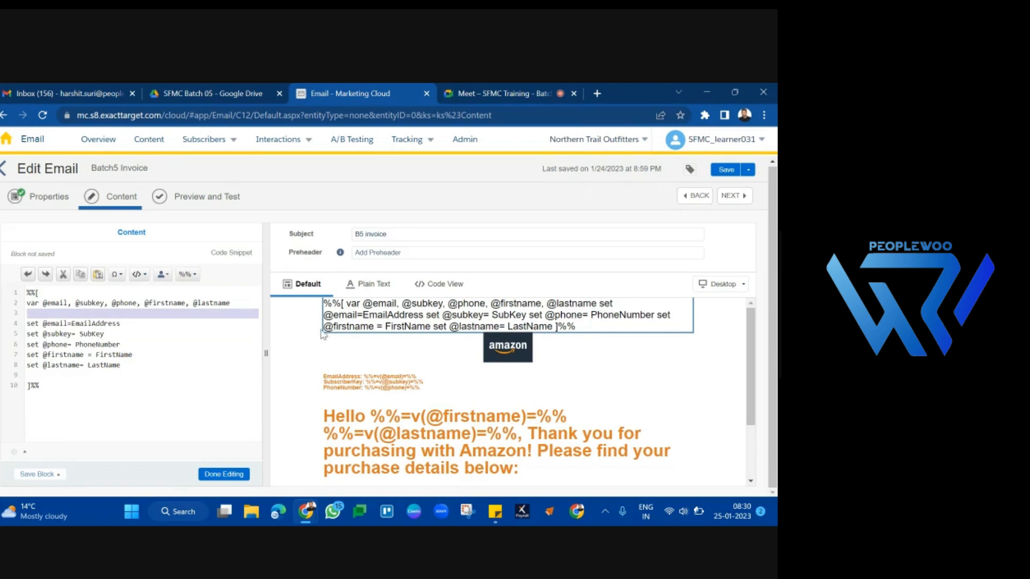
left_click_drag(161, 363, 27, 293)
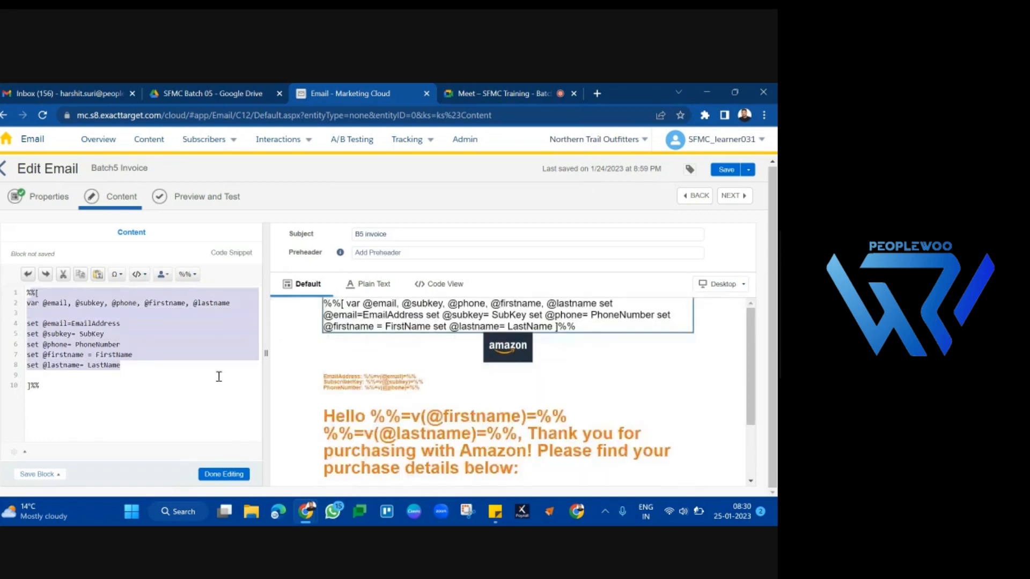
left_click(218, 377)
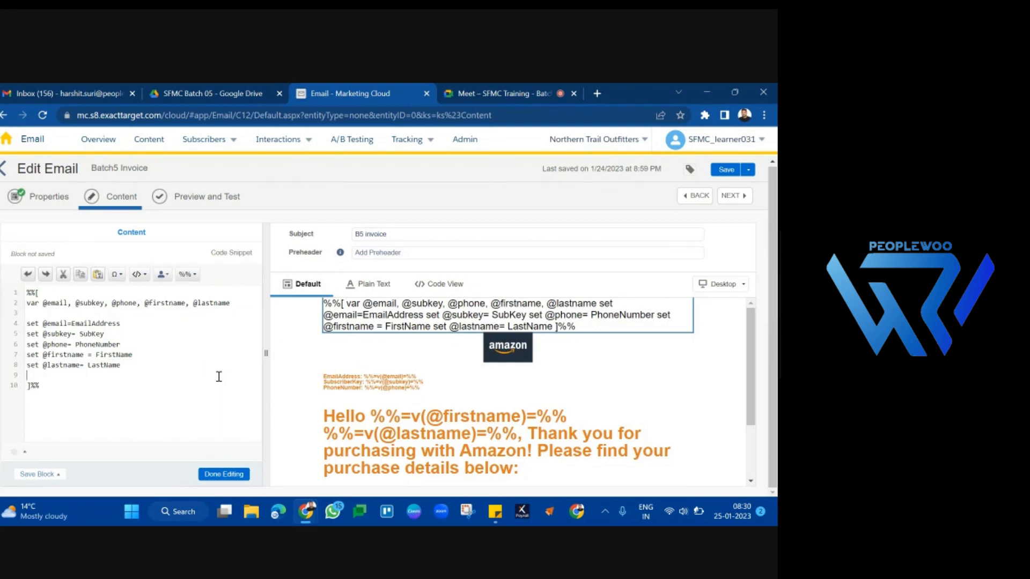
- Open the text block and review the purchase detail labels from Product to Size and the contact lines
scroll(484, 397, "down", 3)
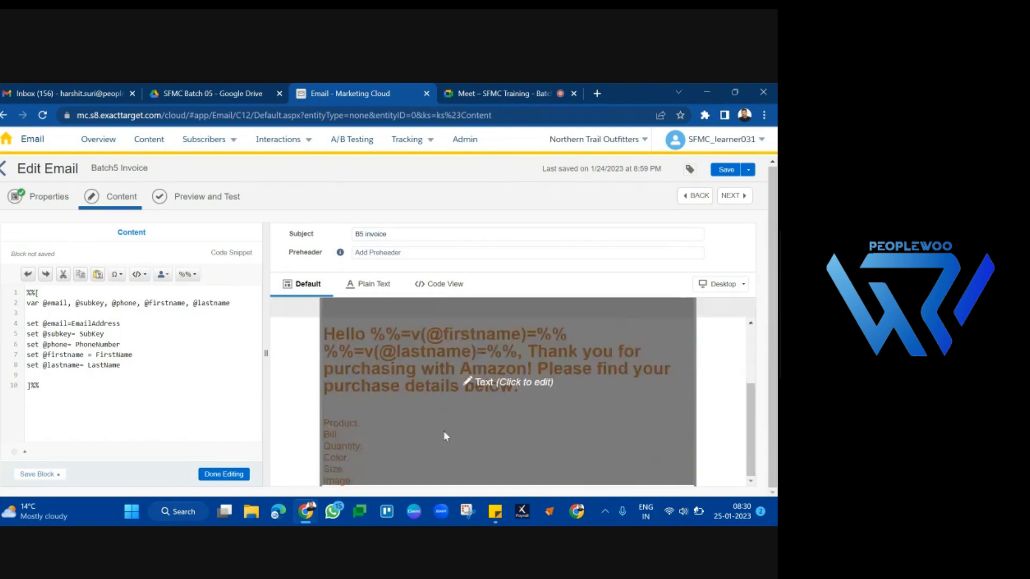
left_click(443, 431)
scroll(107, 372, "down", 5)
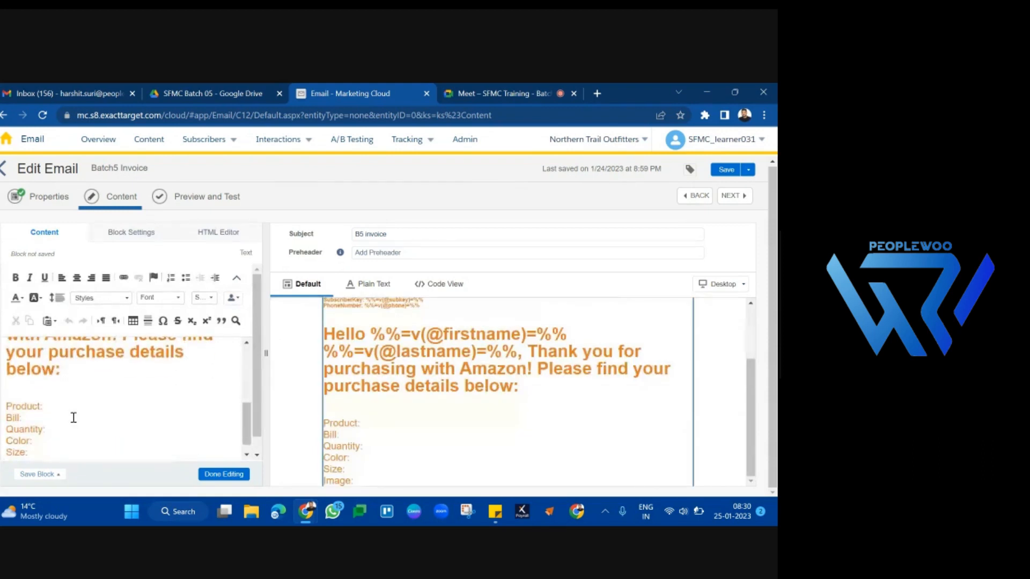
left_click_drag(51, 451, 9, 389)
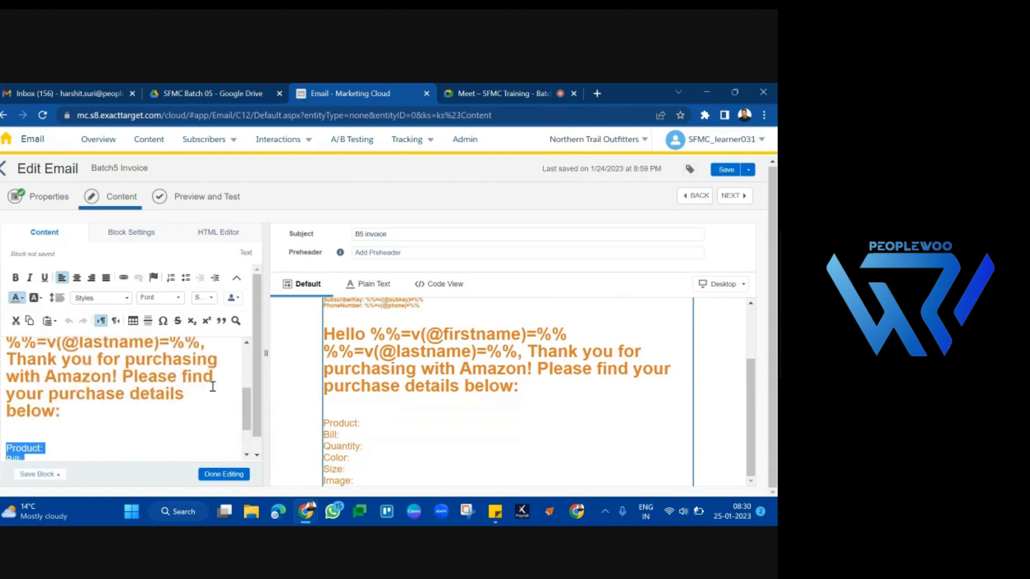
scroll(214, 397, "up", 5)
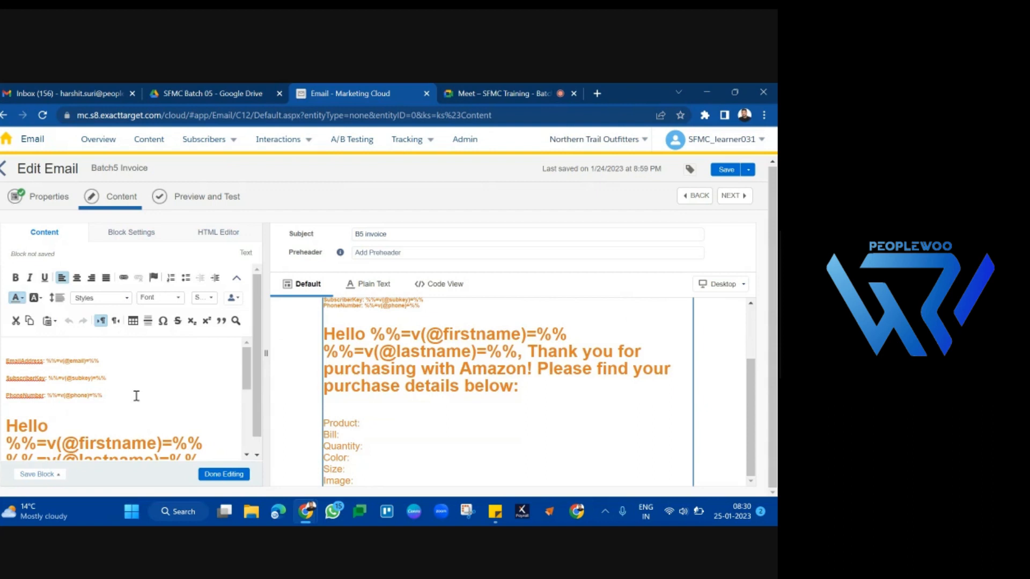
- Finish editing the text block and open the AMPscript code snippet above the Amazon logo for editing
left_click(228, 475)
scroll(400, 329, "up", 3)
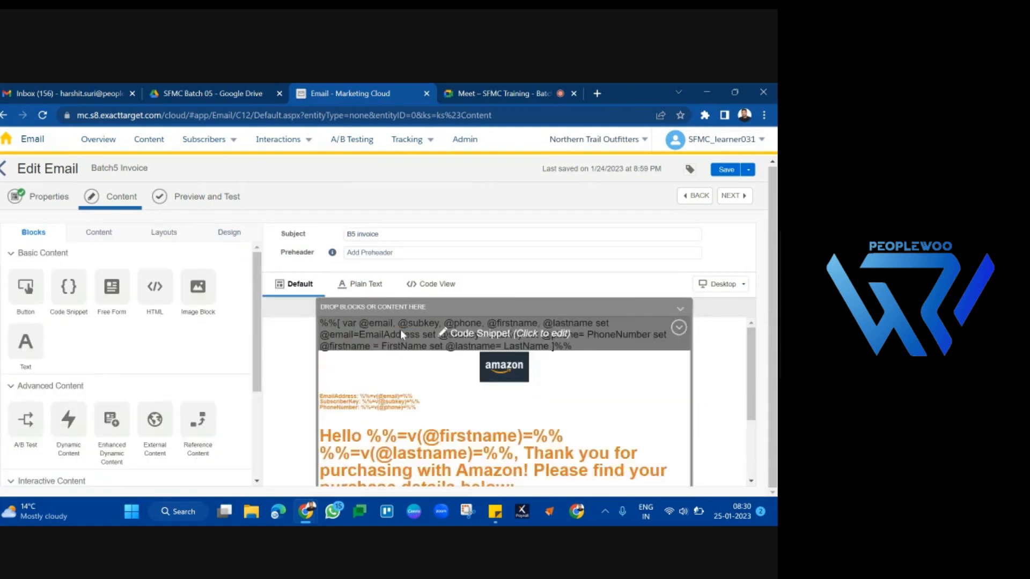
left_click(379, 335)
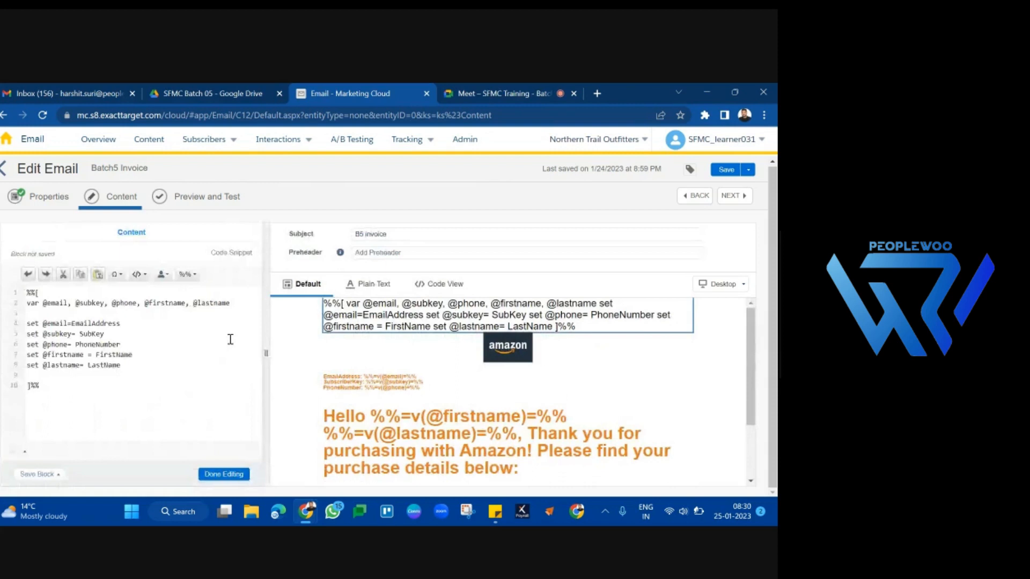
- Move the email's browser tab to the end, create two duplicates of Marketing Cloud and switch to the first duplicate
left_click_drag(493, 91, 311, 89)
left_click(471, 87)
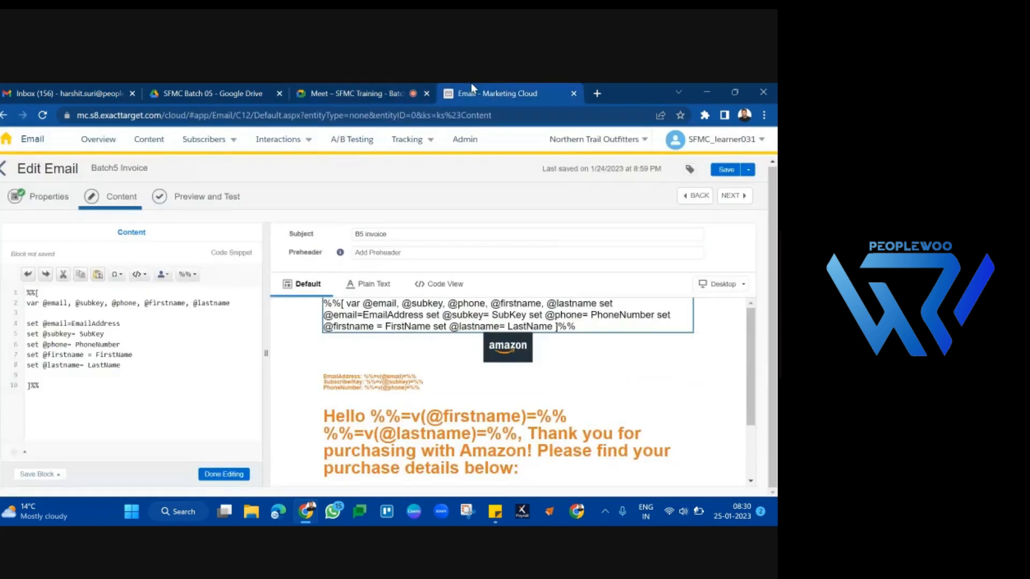
right_click(471, 87)
left_click(526, 179)
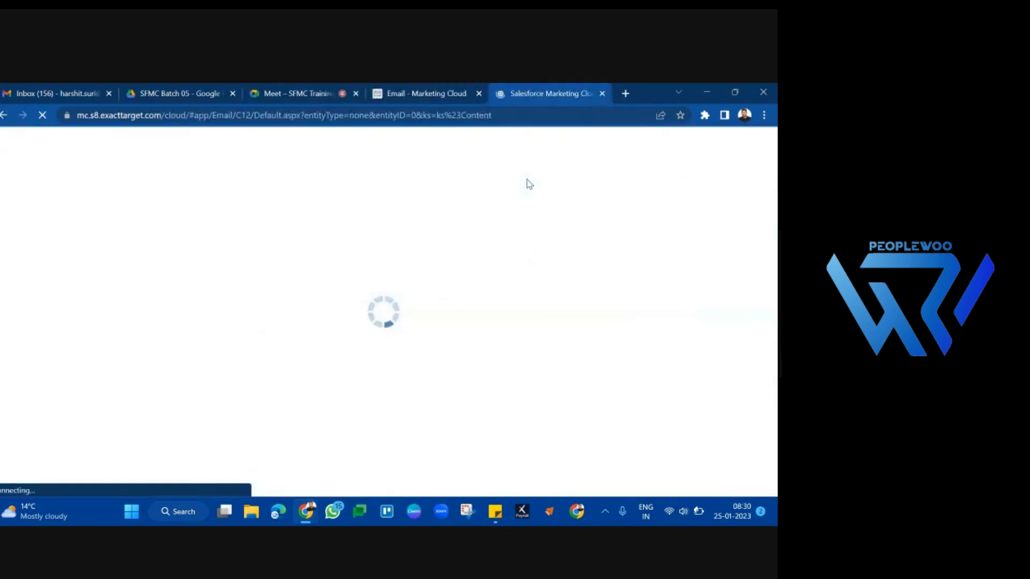
right_click(564, 84)
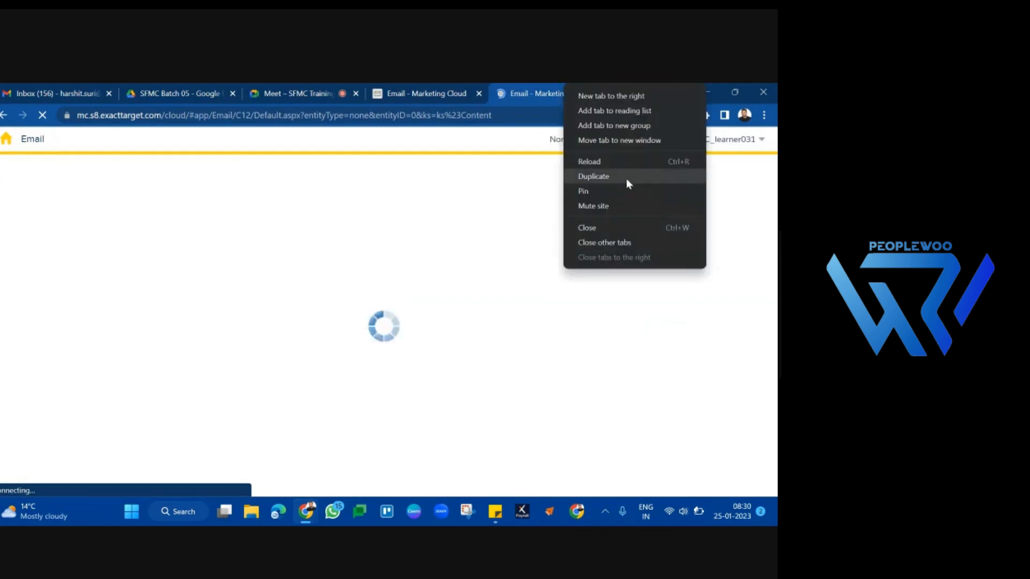
left_click(626, 178)
left_click(470, 90)
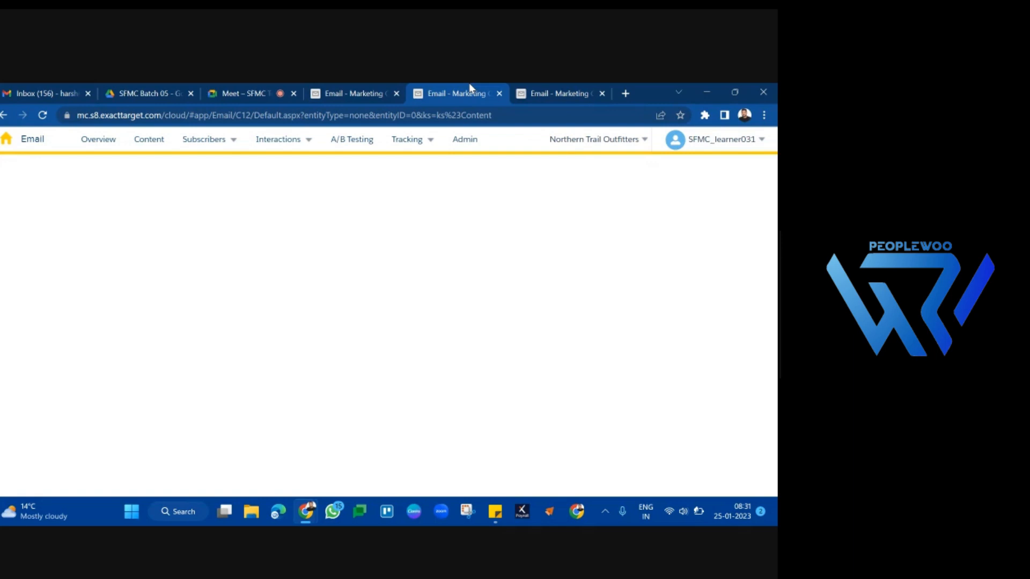
- Go to the subscriber data extensions, find "Batch5" on the page and open the Batch5 DataExtensions folder
mouse_move(203, 151)
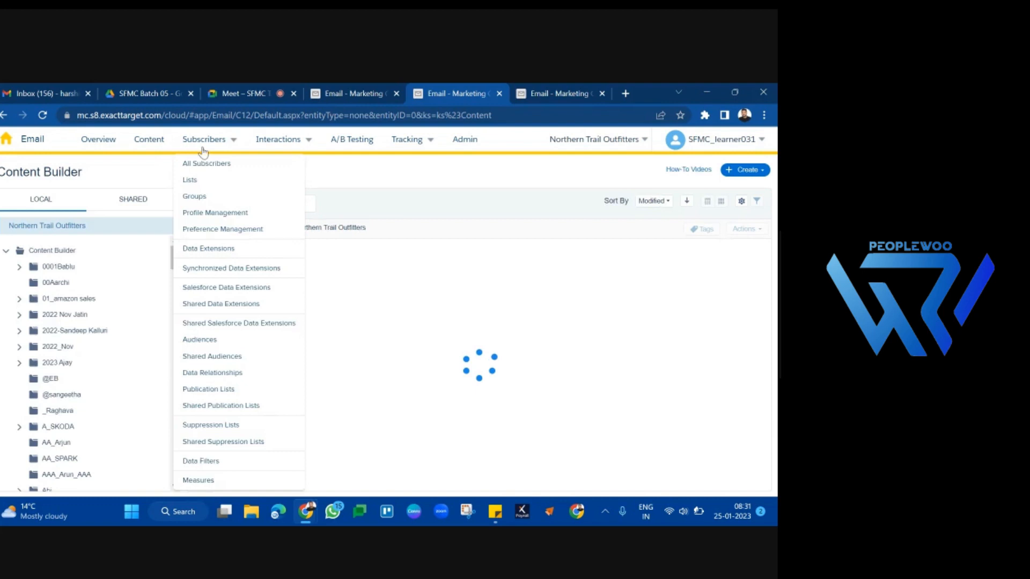
left_click(224, 250)
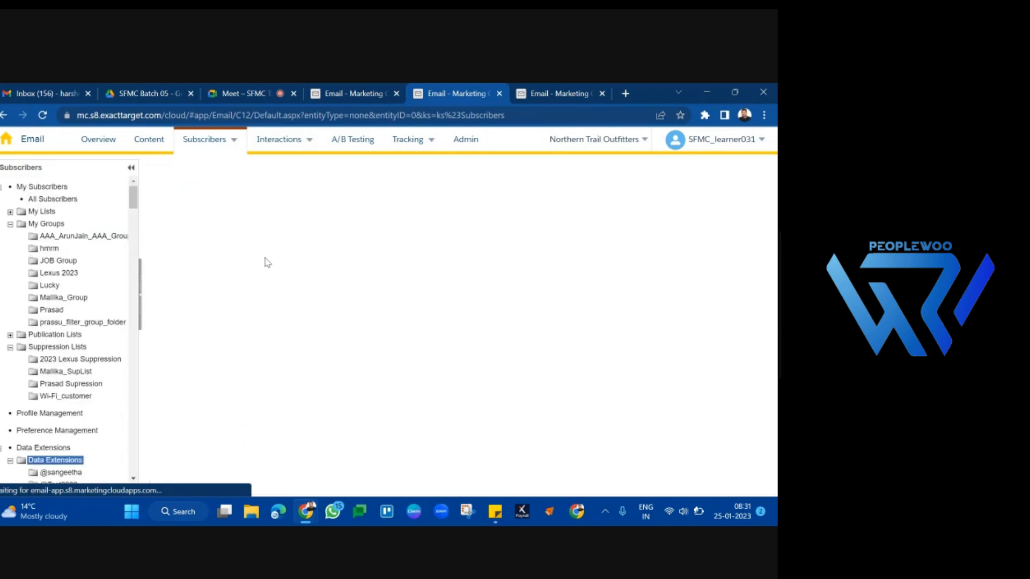
scroll(44, 361, "down", 6)
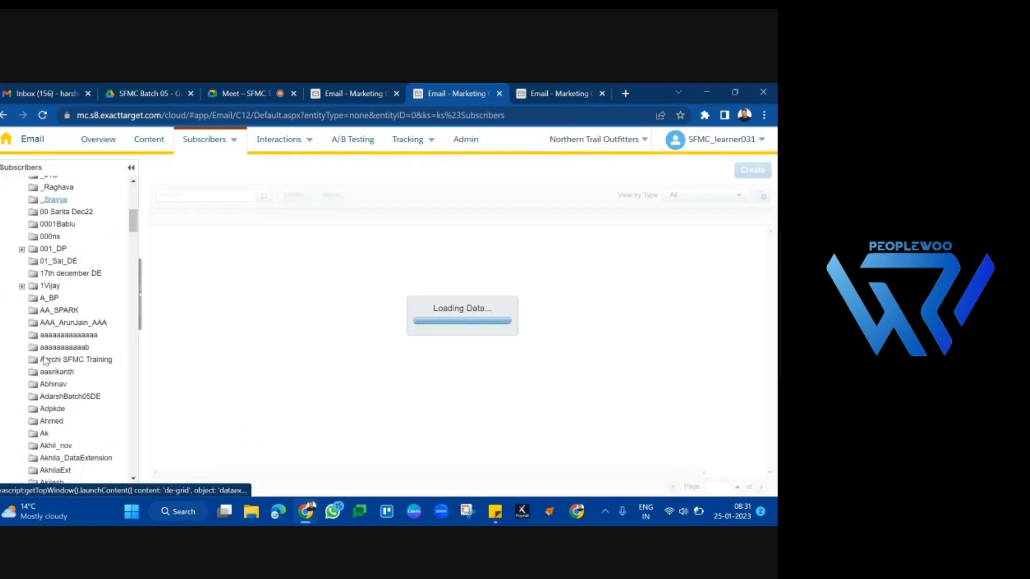
key("ctrl+f")
type("Ba")
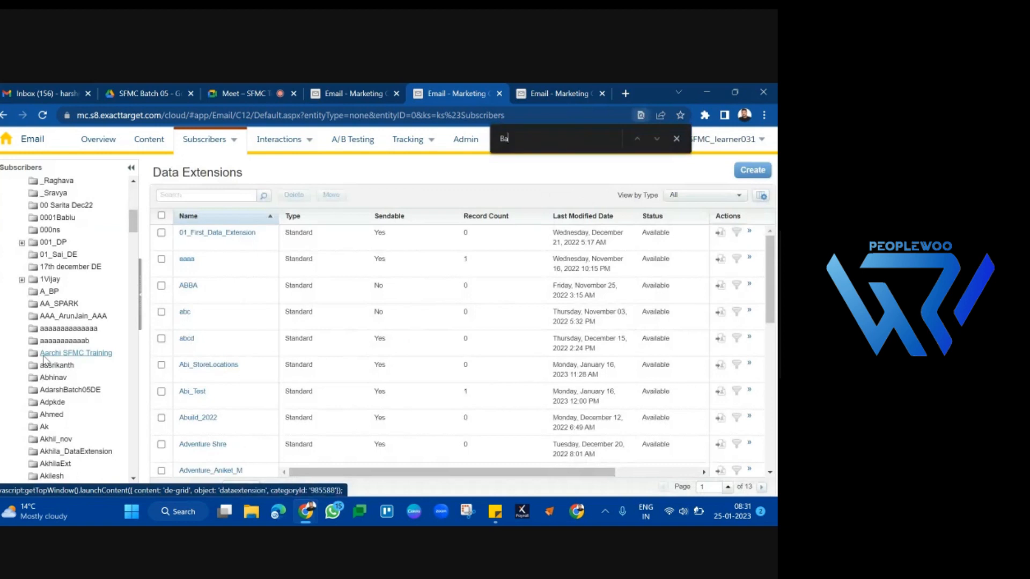
type("tch5")
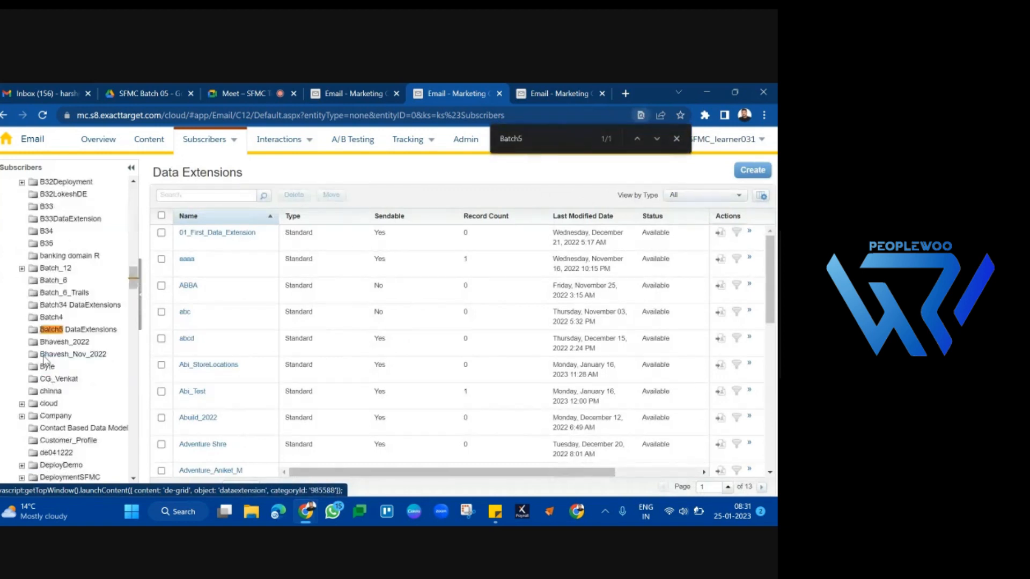
left_click(84, 331)
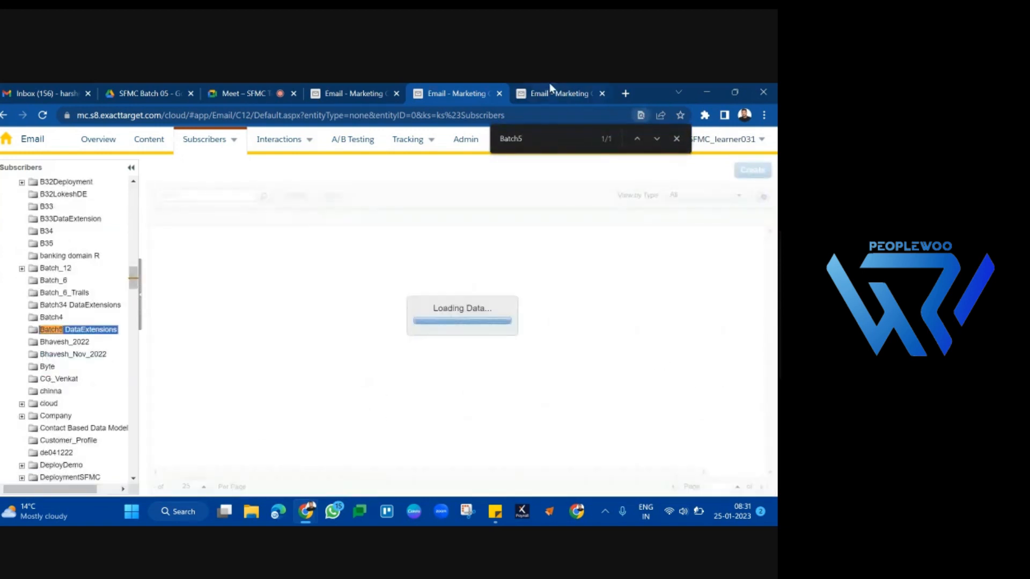
- Switch to the second duplicate of Marketing Cloud and open its Data Extensions list
left_click(550, 85)
key("ctrl+f")
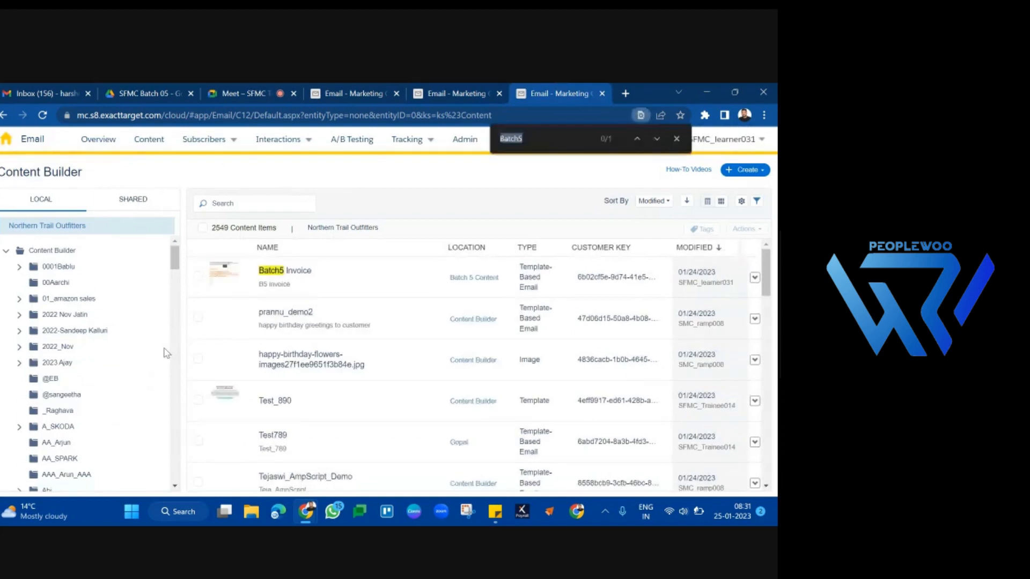
mouse_move(234, 142)
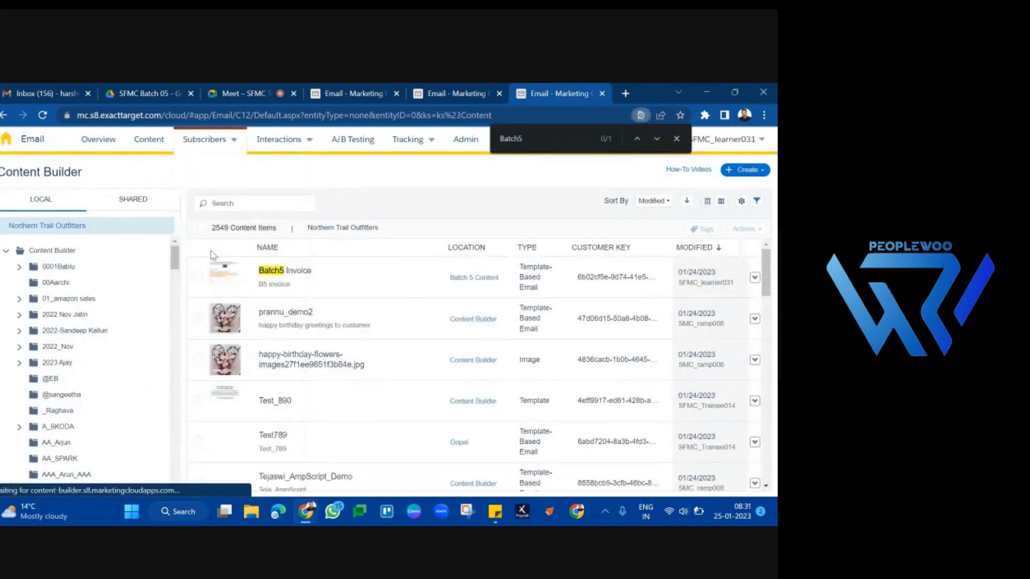
- Return to the Batch5 DataExtensions folder, open the B5subscriberprofile data extension and close the page search
left_click(462, 88)
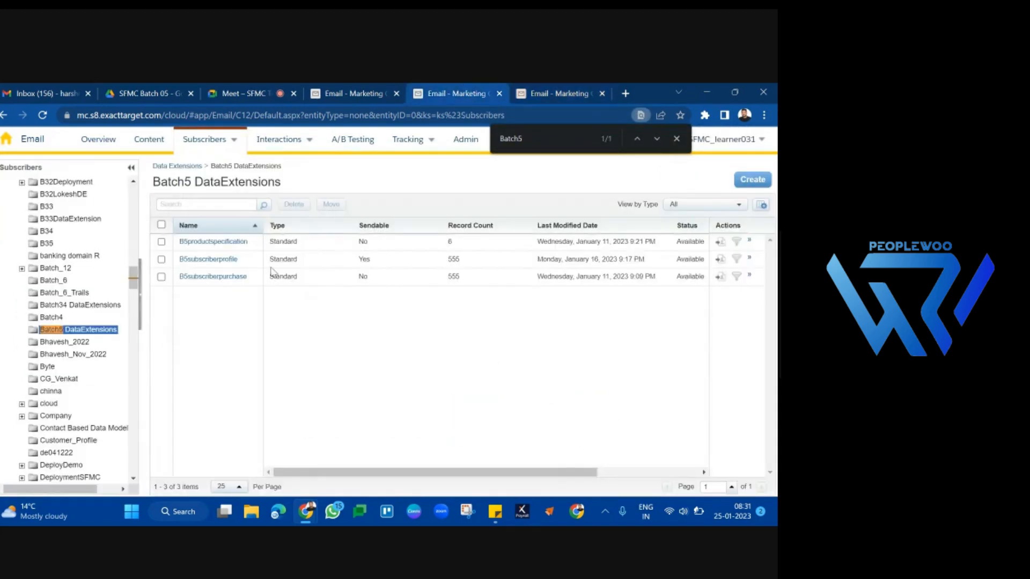
left_click(224, 260)
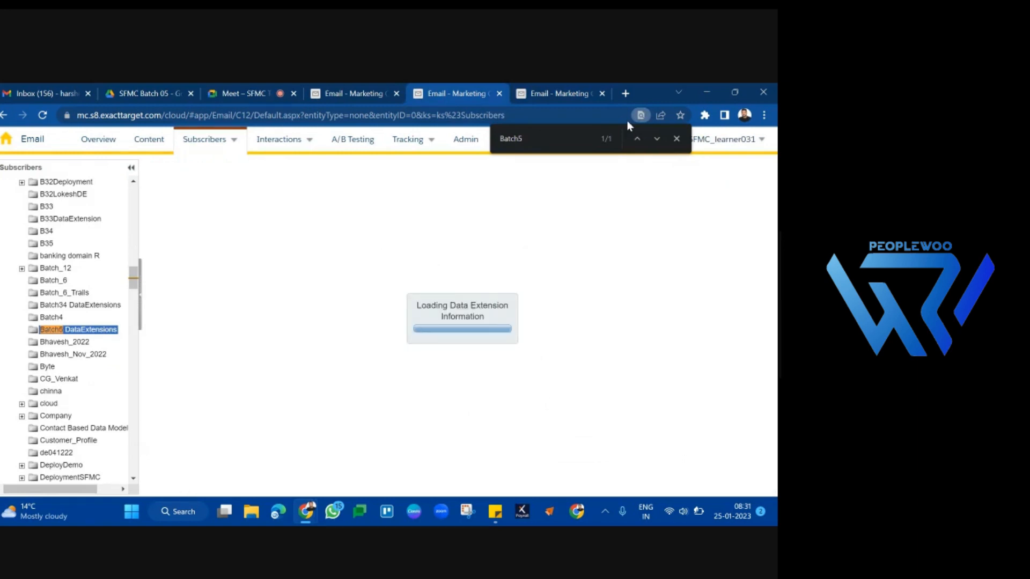
left_click(676, 138)
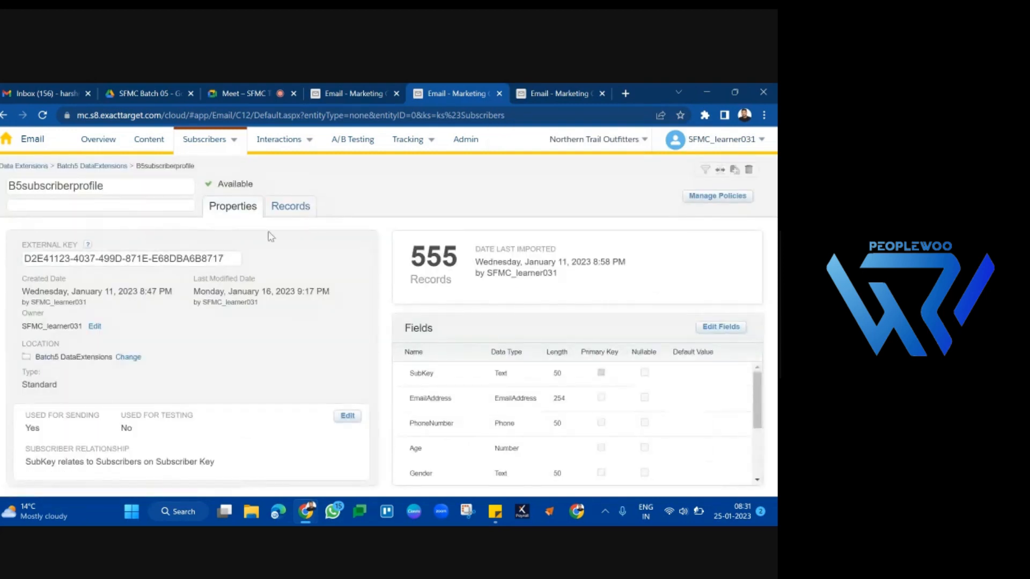
- Examine the B5subscriberprofile records, then the field list on its properties page
left_click(302, 211)
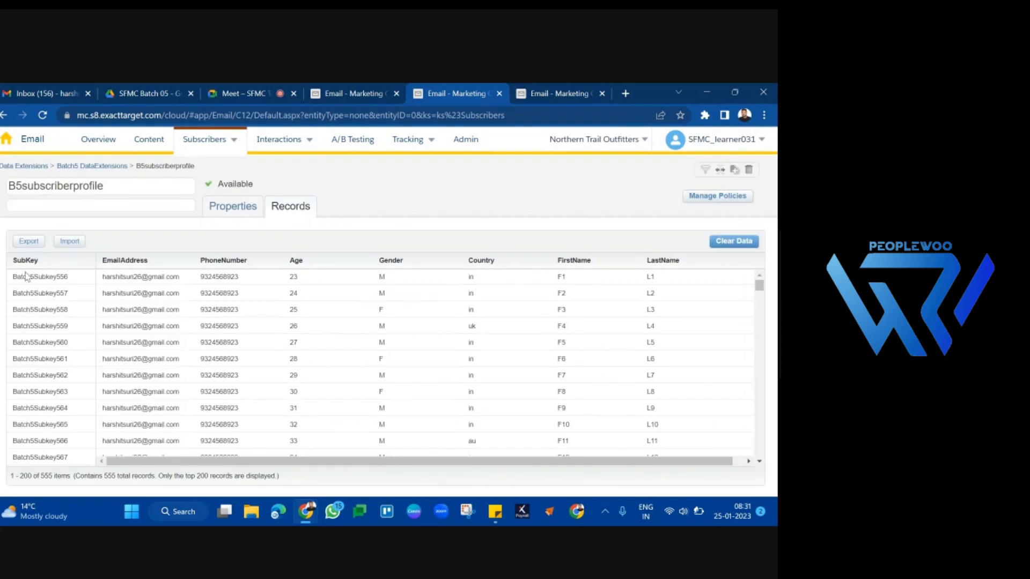
left_click_drag(17, 277, 507, 432)
left_click(477, 395)
left_click(228, 210)
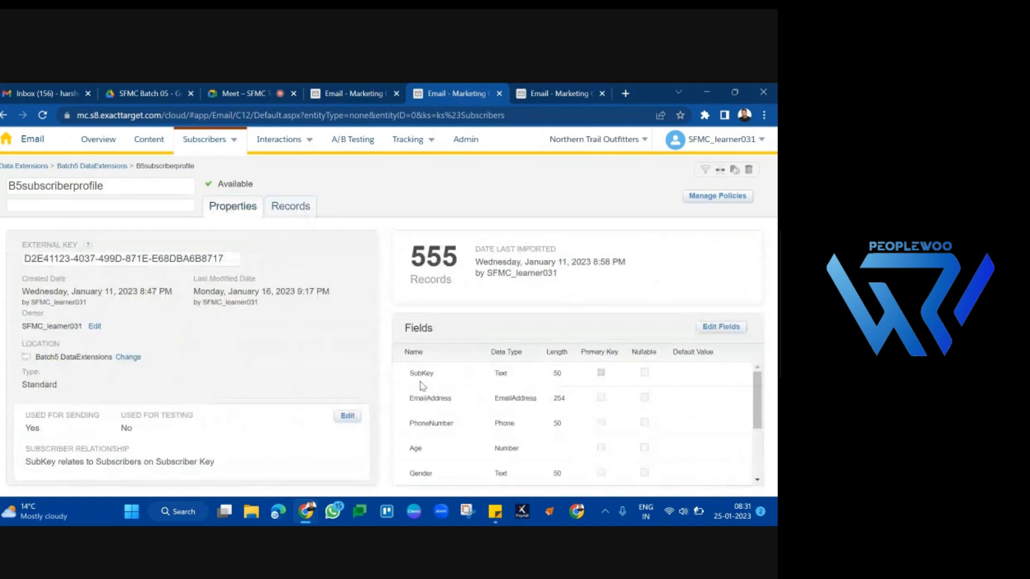
scroll(422, 386, "down", 2)
scroll(422, 386, "up", 2)
left_click_drag(424, 470, 418, 376)
- Return to the email's code snippet, remove the blank lines around the set statements, select the whole script and save the email
left_click(335, 93)
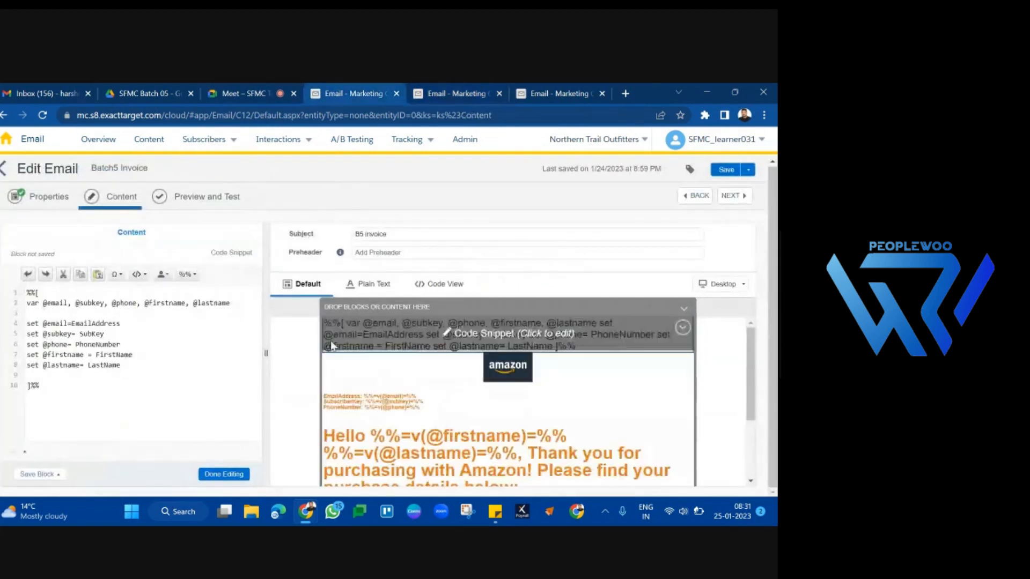
key("BackSpace")
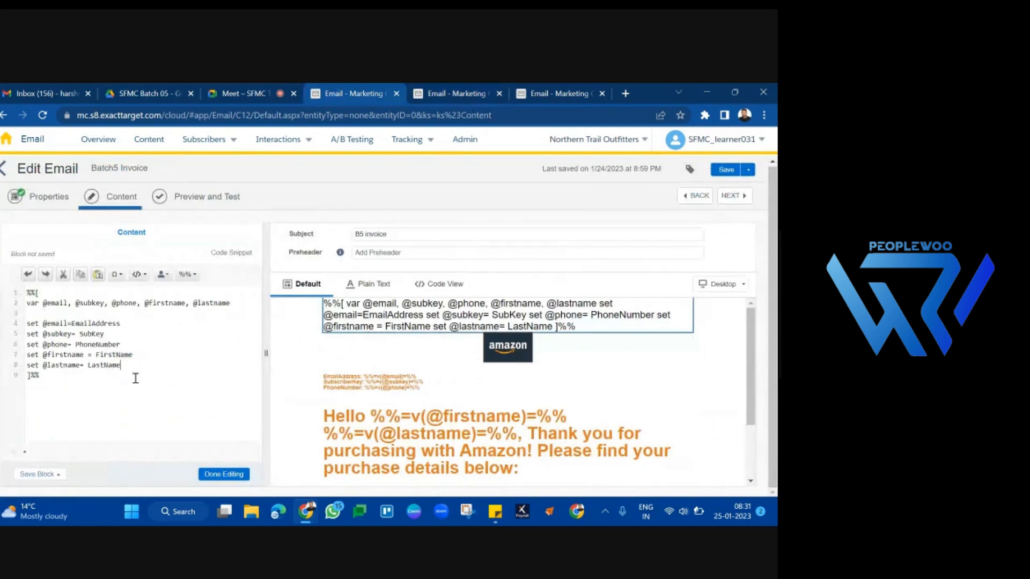
left_click(124, 315)
key("BackSpace")
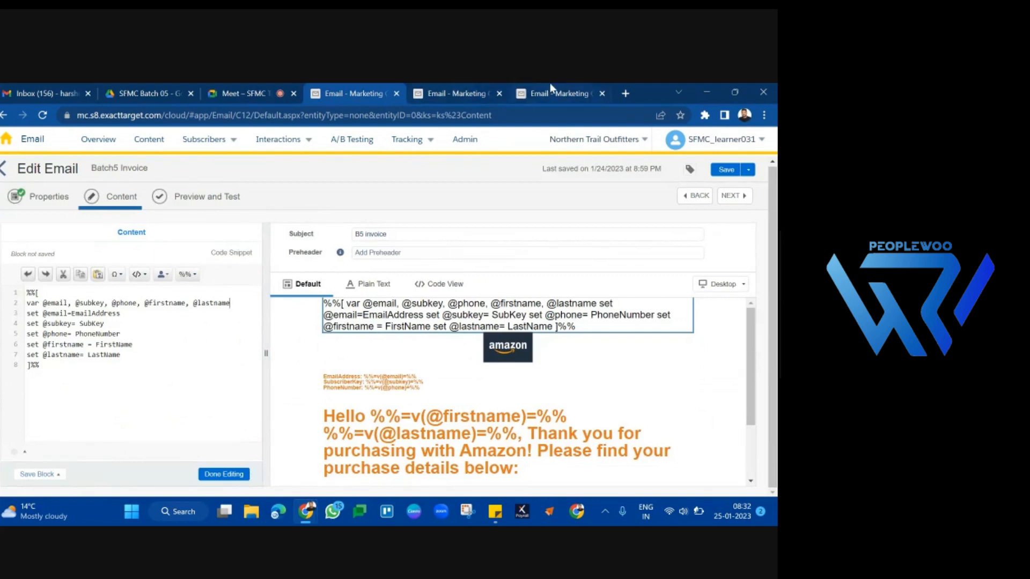
left_click_drag(76, 366, 15, 294)
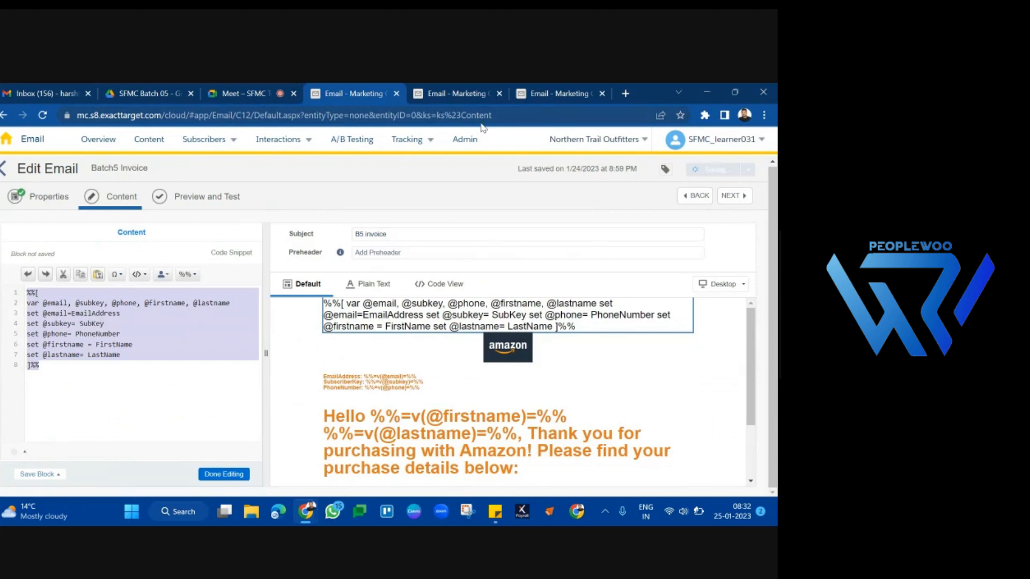
- Go back to B5subscriberprofile and look through its subscriber records
left_click(494, 87)
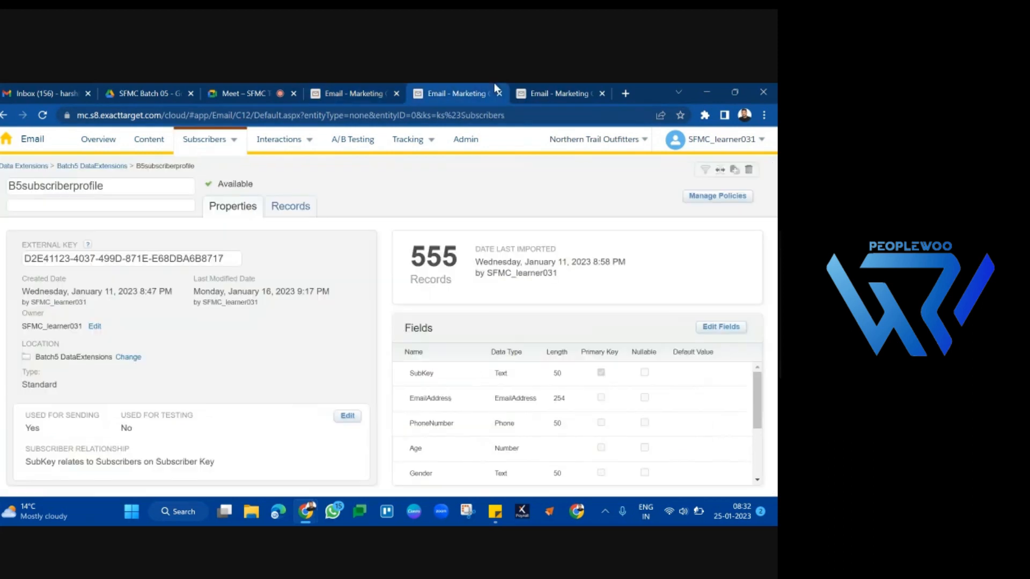
left_click(302, 215)
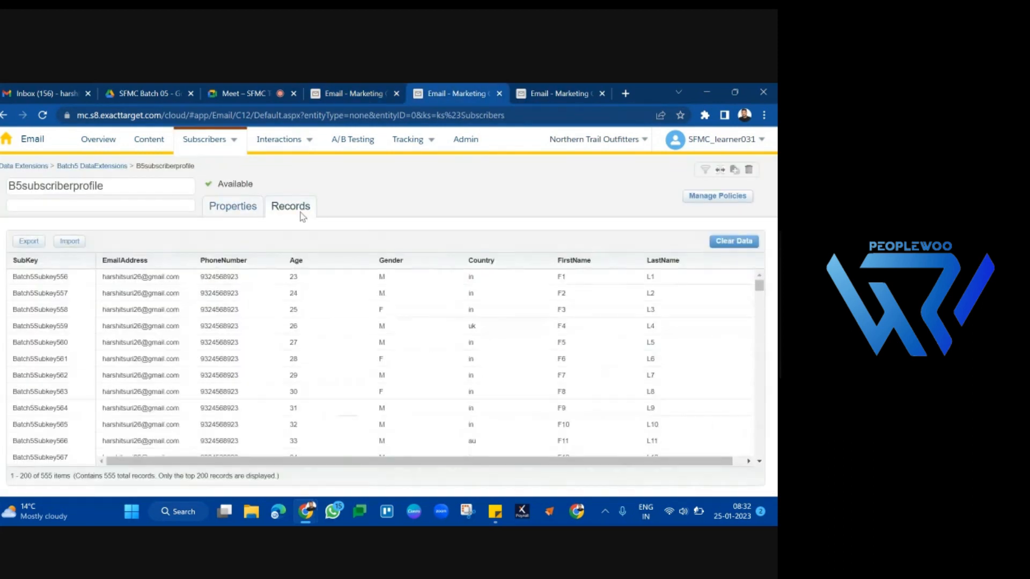
scroll(428, 345, "down", 5)
- In the second duplicate, find the Batch5 DataExtensions folder and open the B5subscriberpurchase data extension
left_click(564, 87)
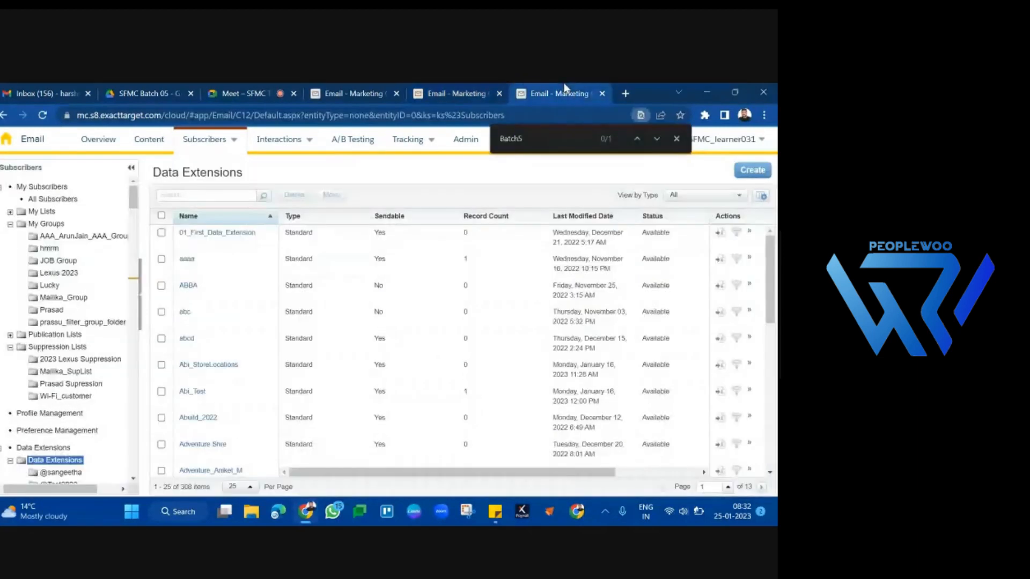
scroll(118, 376, "down", 3)
key("ctrl+f")
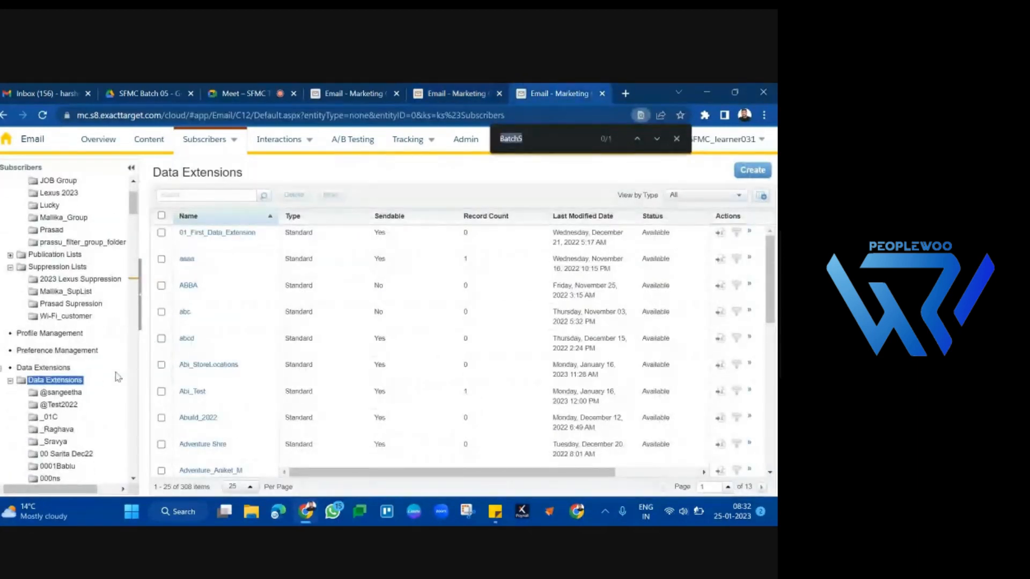
left_click(95, 329)
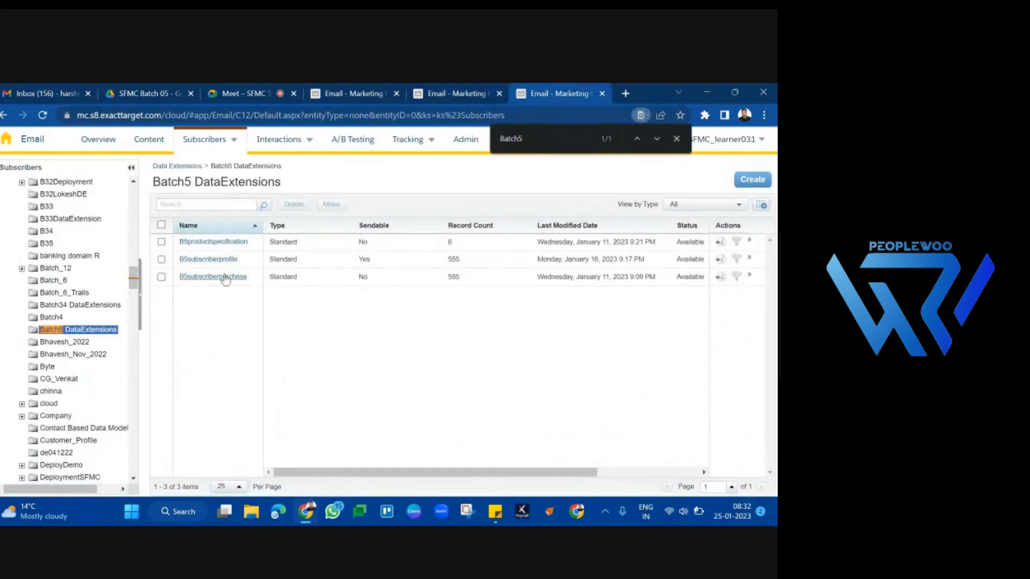
left_click(226, 277)
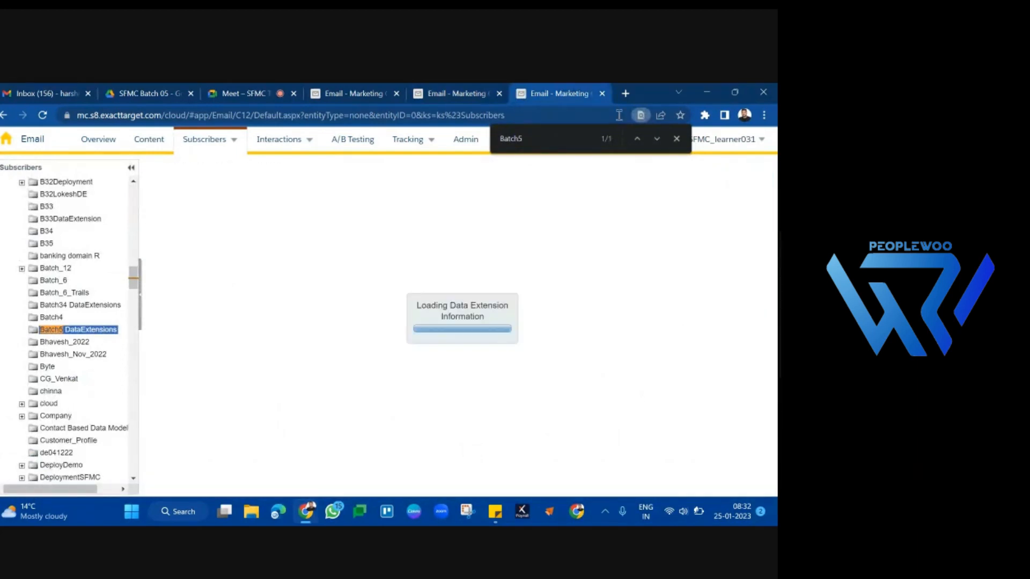
left_click(676, 139)
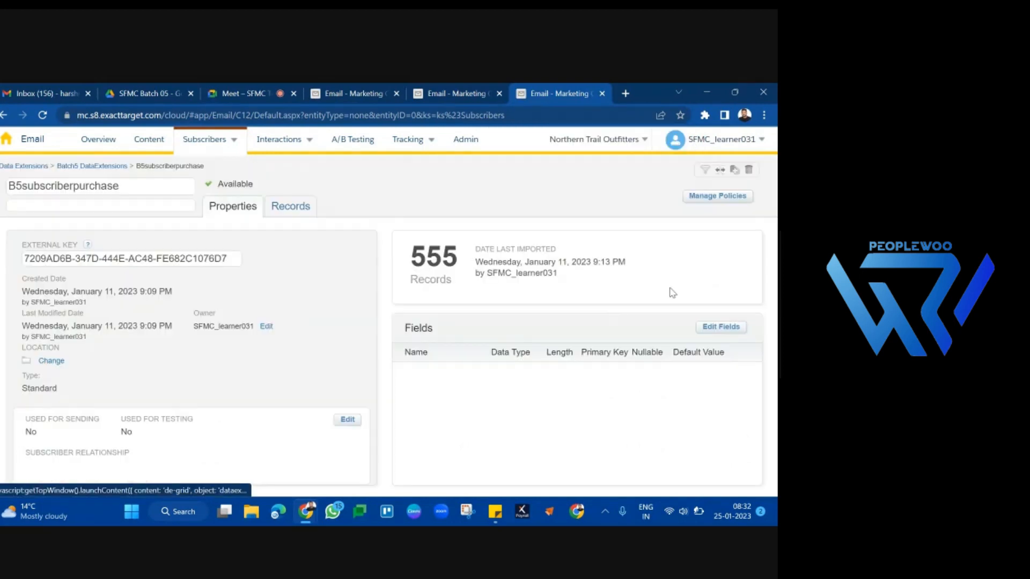
- Review the B5subscriberpurchase records, then its field list and whether it is used for sending
left_click(284, 208)
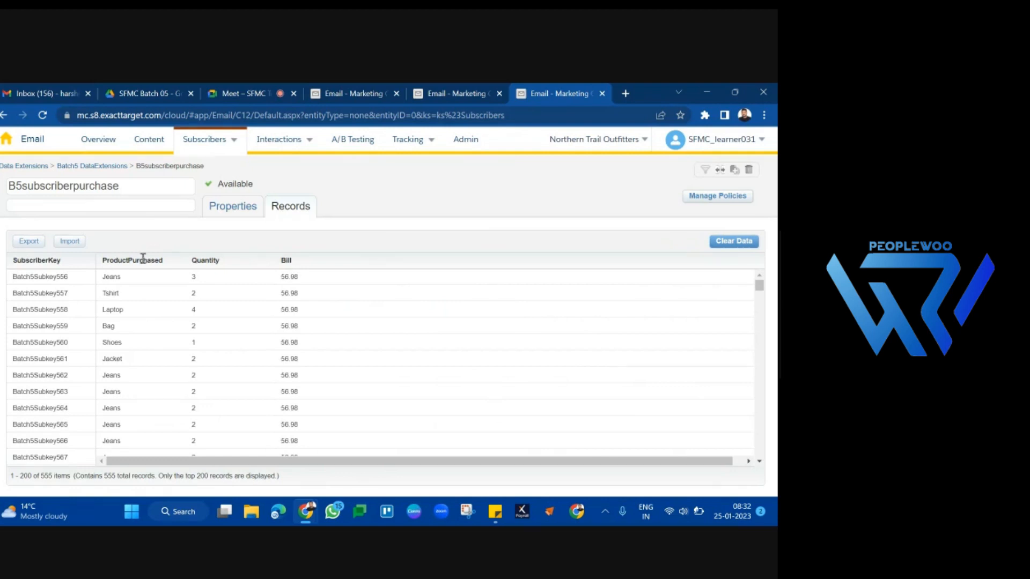
left_click(251, 208)
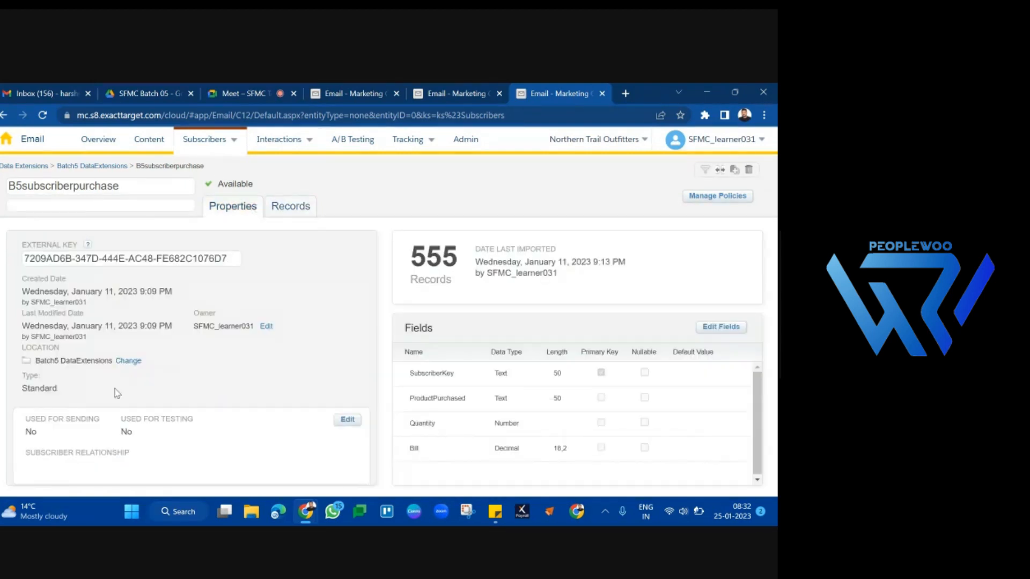
double_click(20, 435)
- Check the email's code snippet against the ProductPurchased and Quantity fields of B5subscriberpurchase
left_click(351, 93)
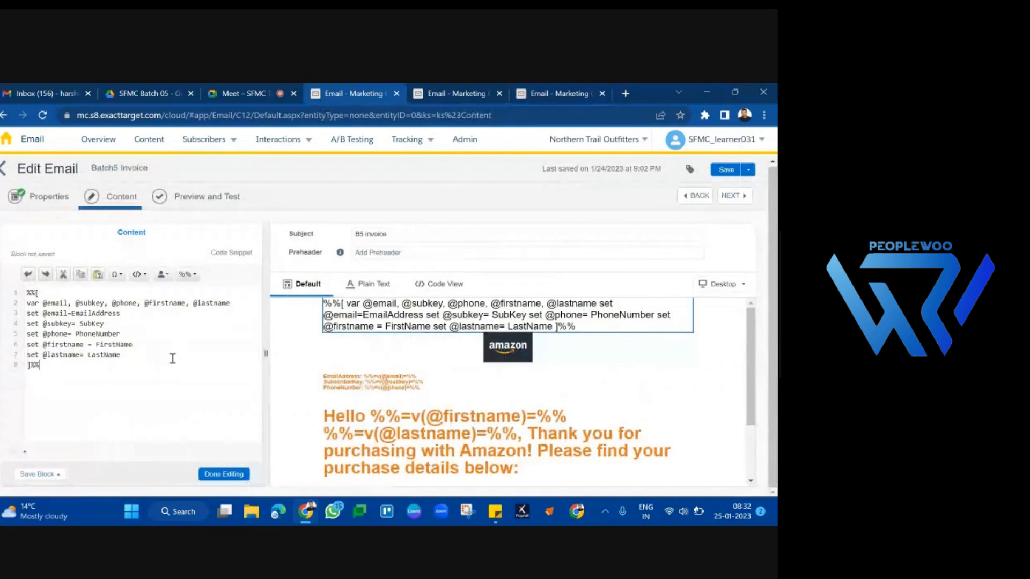
left_click(567, 91)
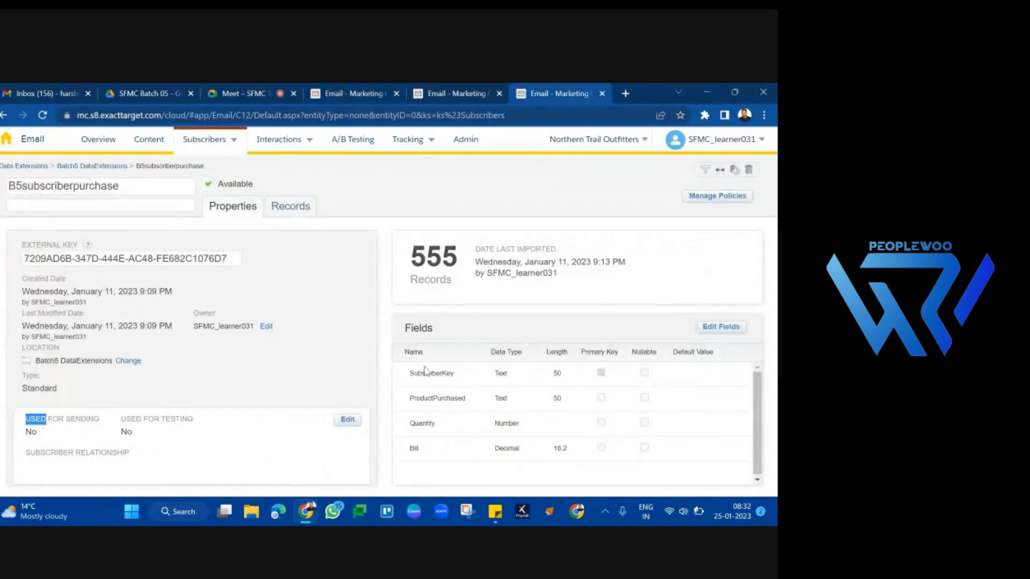
double_click(429, 398)
double_click(412, 429)
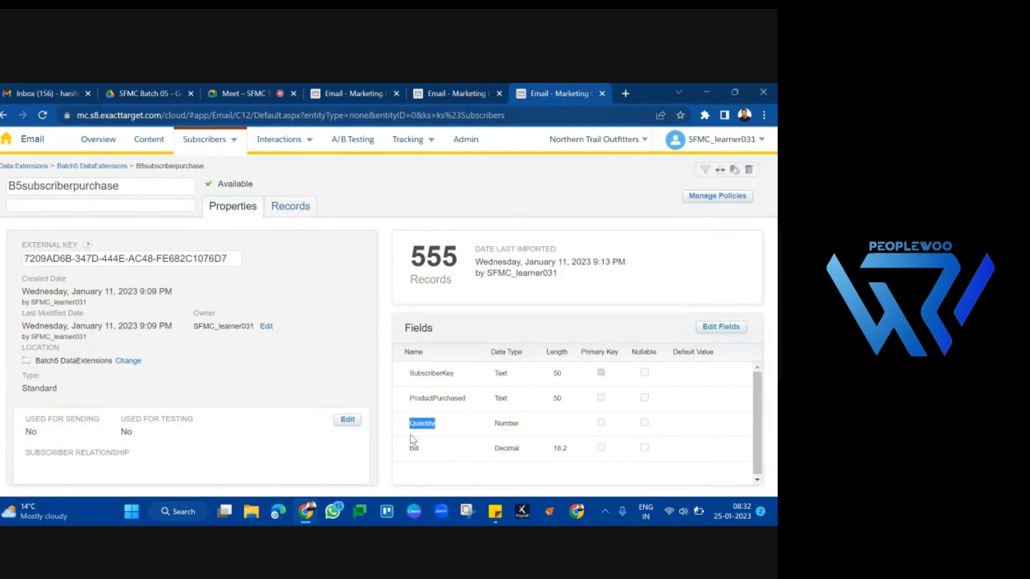
- Check the Bill field of B5subscriberpurchase, then compare its SubscriberKey column with the SubKey column of B5subscriberprofile
double_click(413, 448)
left_click(287, 208)
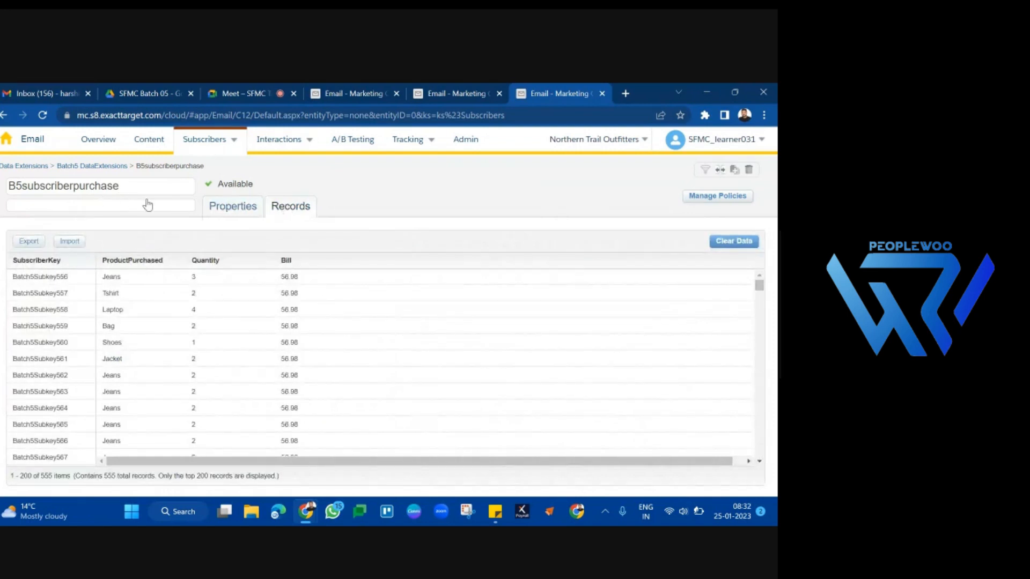
left_click(445, 86)
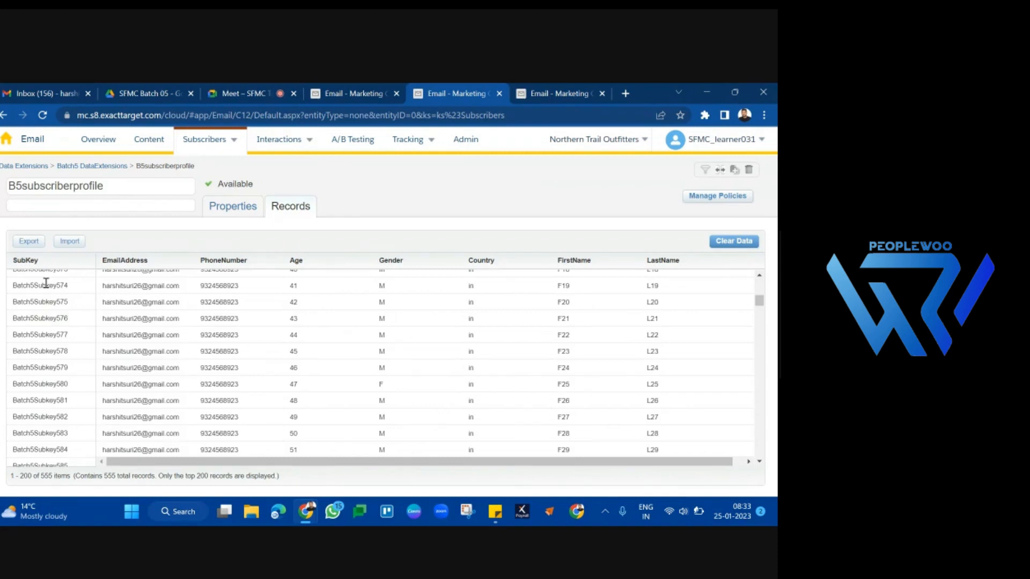
left_click_drag(46, 284, 49, 401)
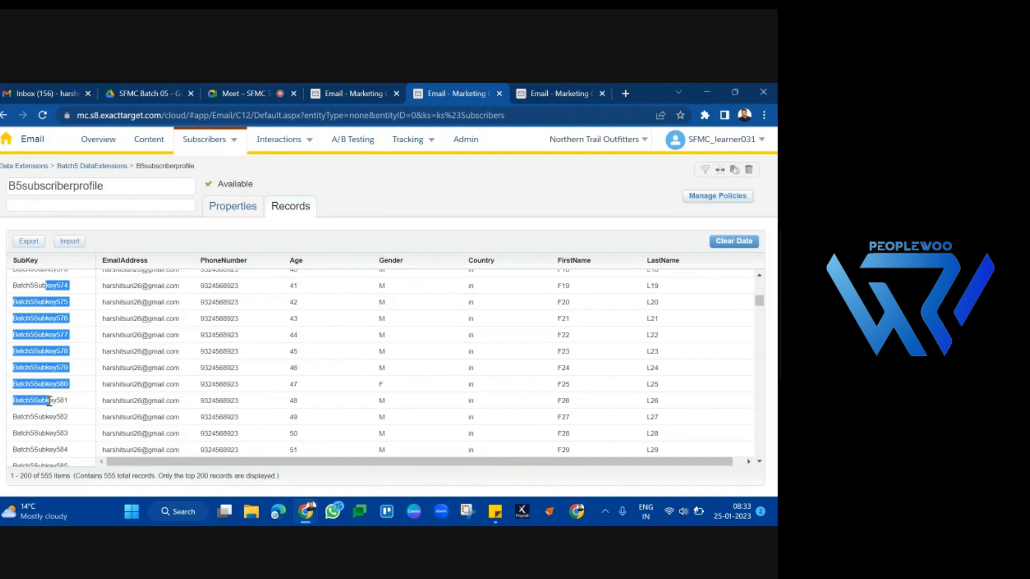
left_click(556, 92)
left_click_drag(58, 281, 78, 428)
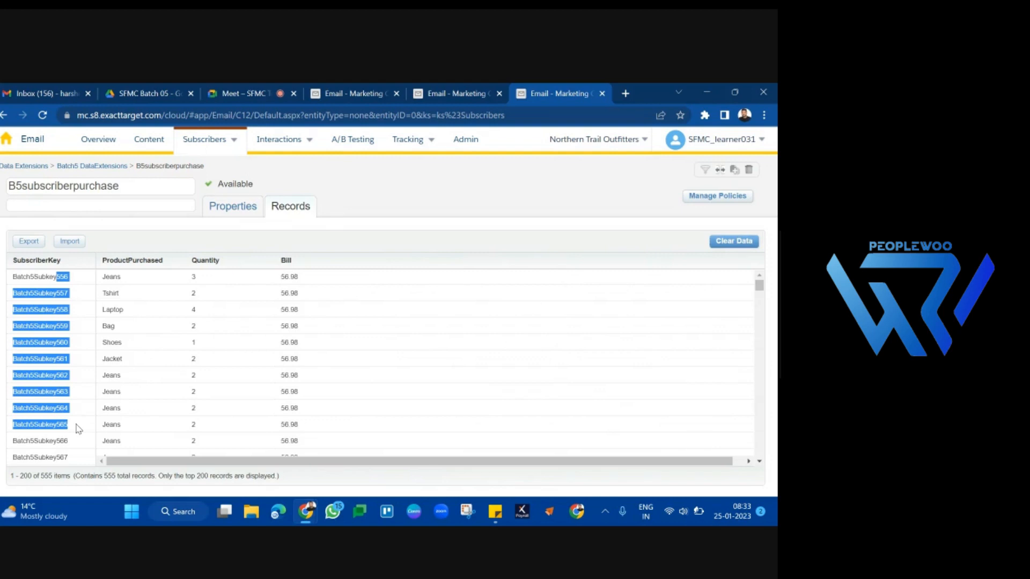
left_click(457, 92)
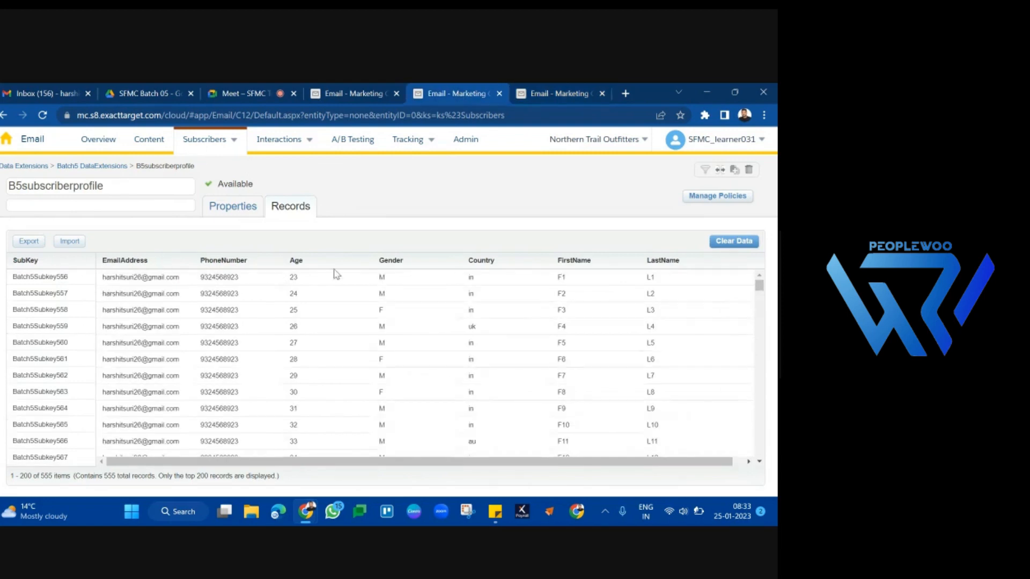
left_click(584, 90)
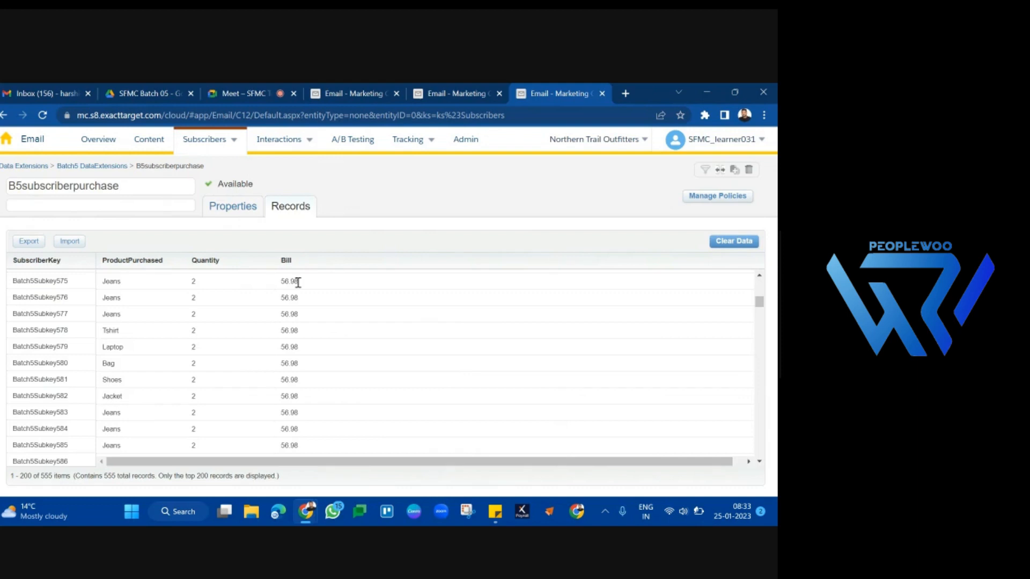
- Match the first record's subscriber key in B5subscriberpurchase with the first record in B5subscriberprofile
scroll(144, 302, "up", 5)
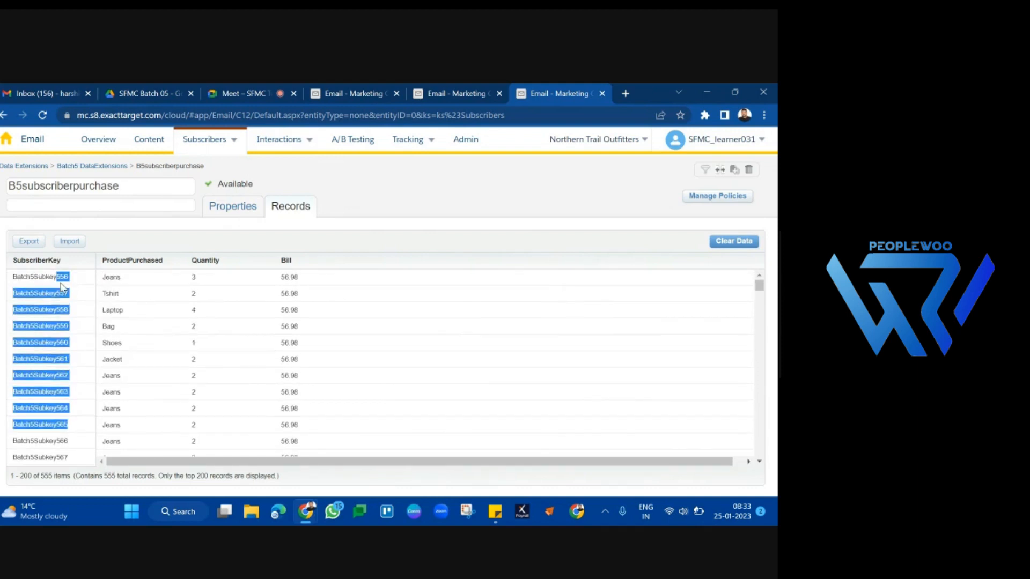
double_click(56, 281)
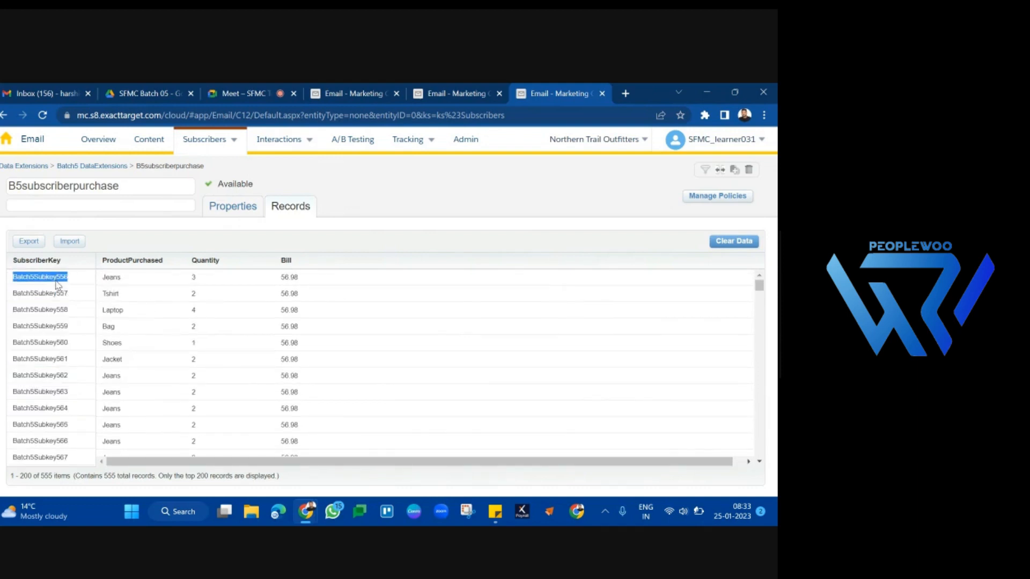
left_click(458, 94)
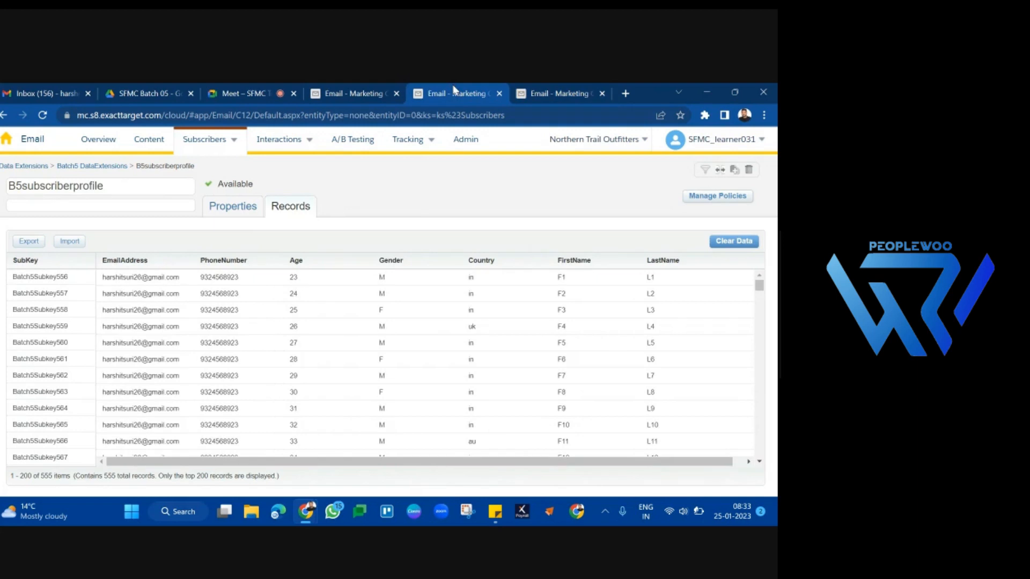
double_click(33, 277)
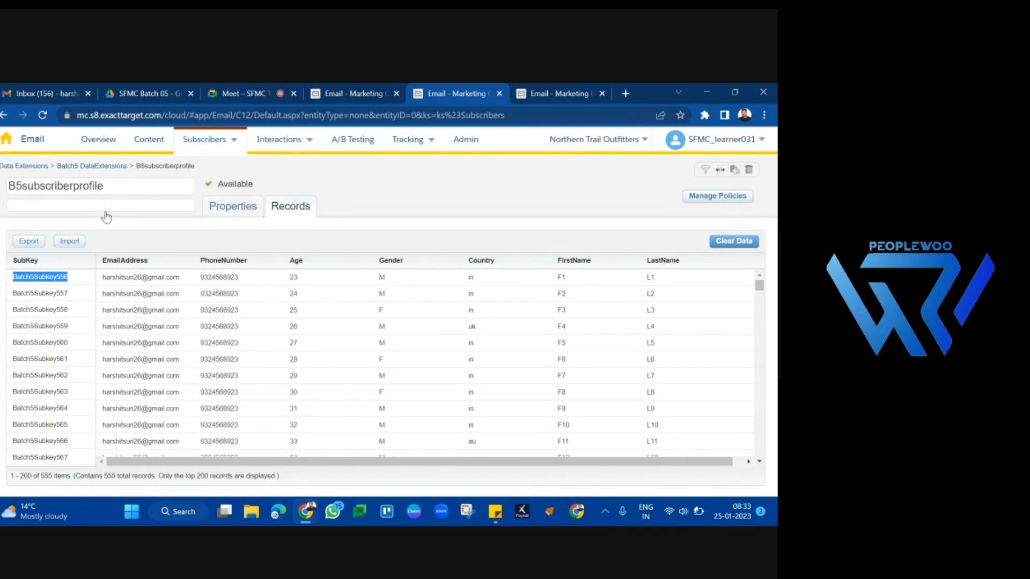
left_click(548, 87)
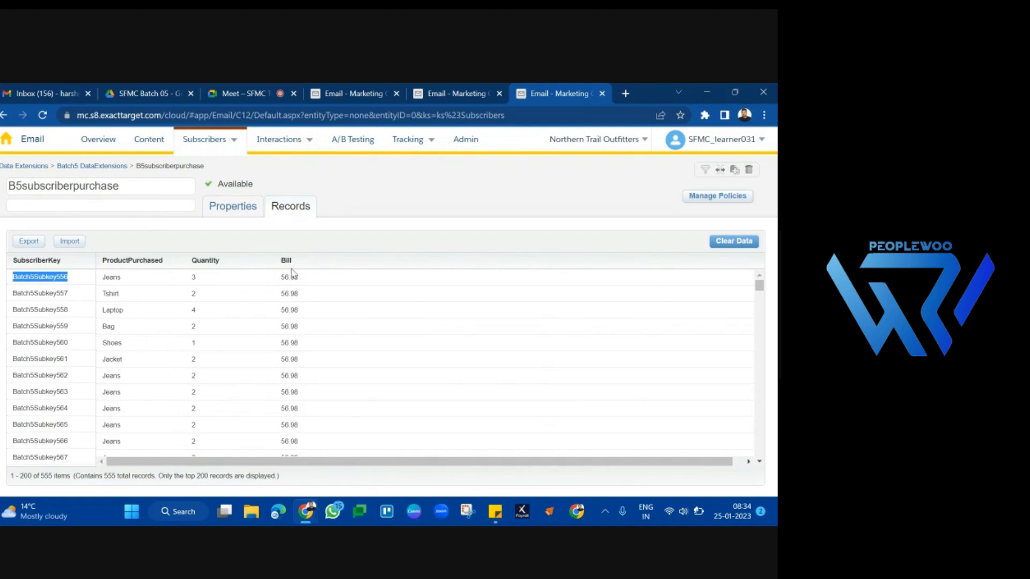
left_click(461, 92)
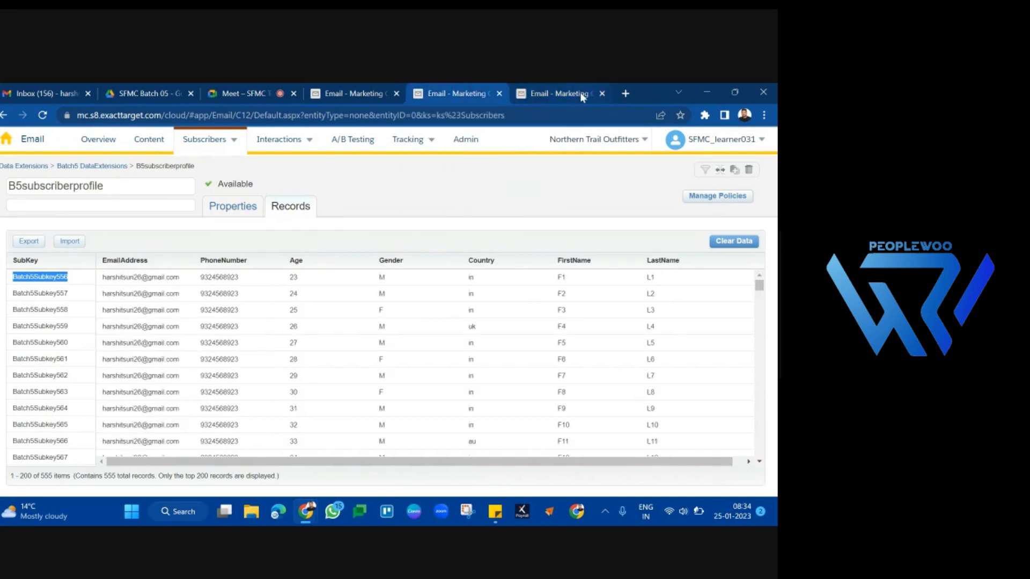
- Trace the first B5subscriberprofile record by its SubKey to its ProductPurchased, Quantity and Bill values in B5subscriberpurchase
mouse_move(580, 93)
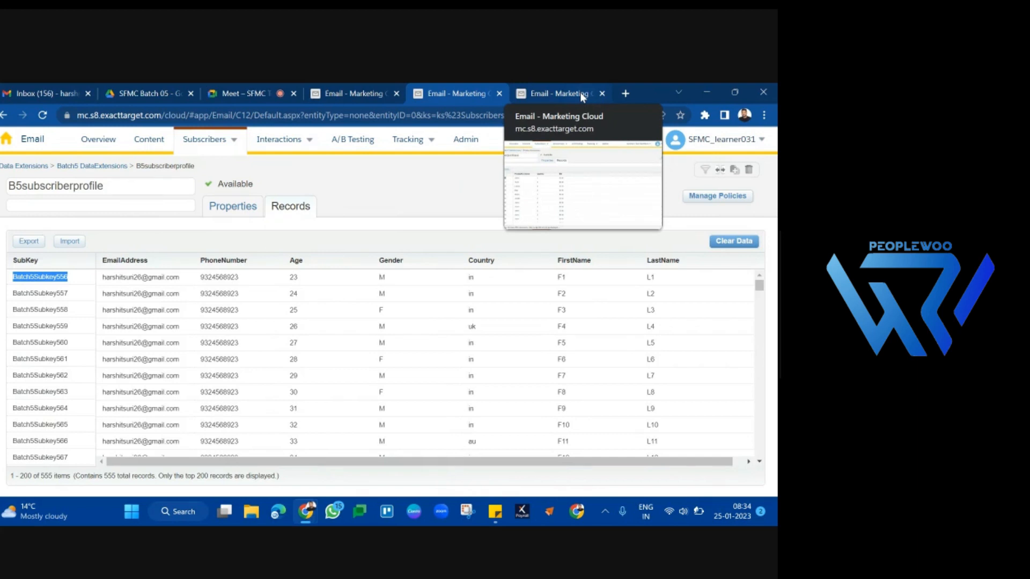
left_click(25, 300)
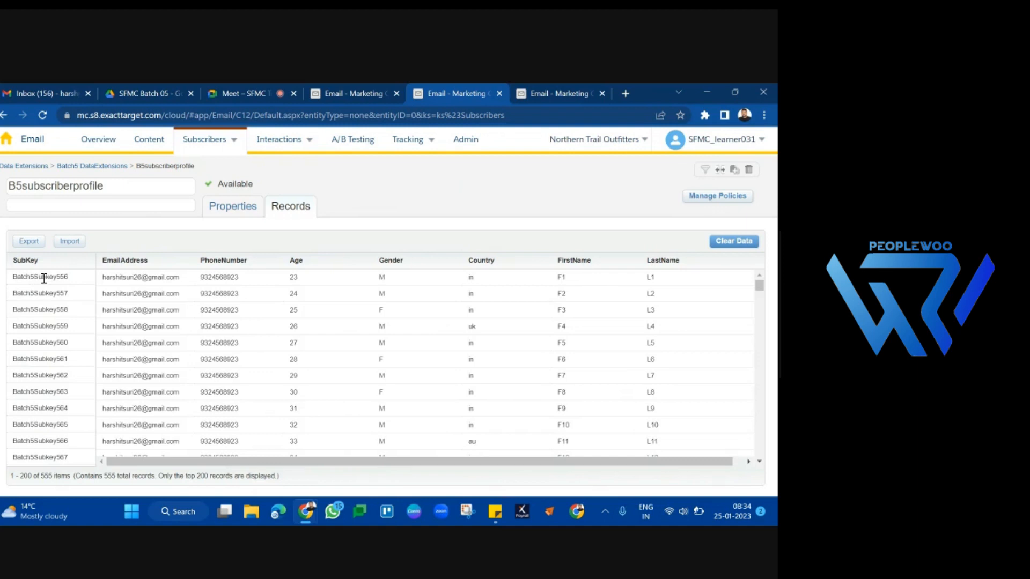
double_click(44, 278)
left_click(518, 92)
left_click_drag(106, 277, 315, 276)
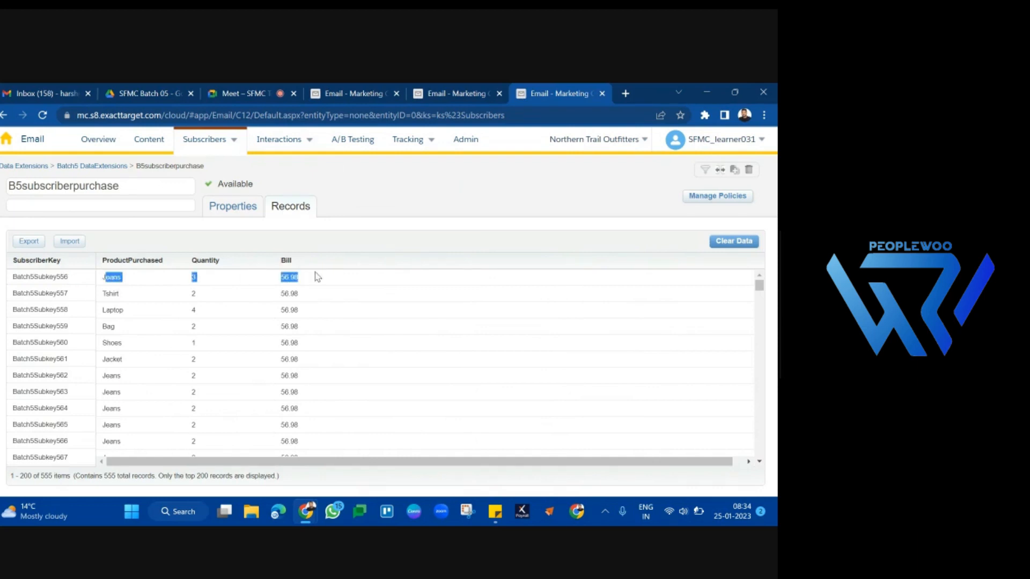
left_click(462, 92)
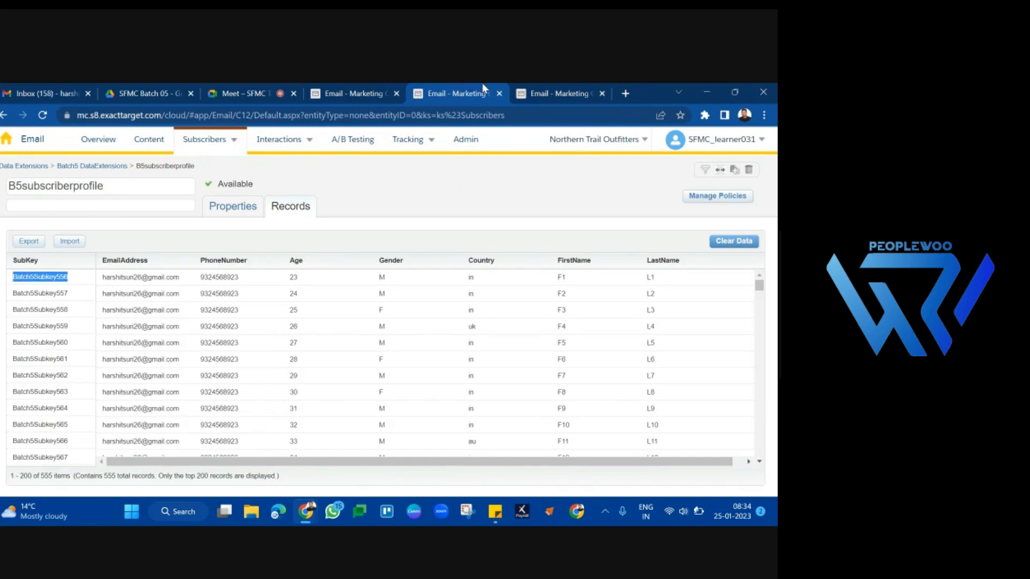
left_click(566, 92)
double_click(117, 276)
left_click_drag(118, 277, 355, 276)
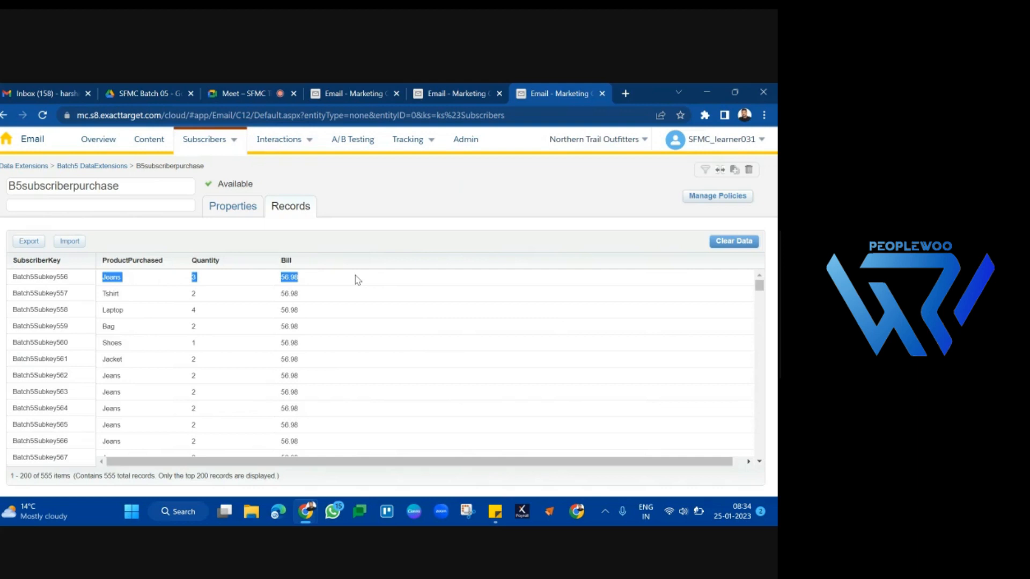
left_click(456, 93)
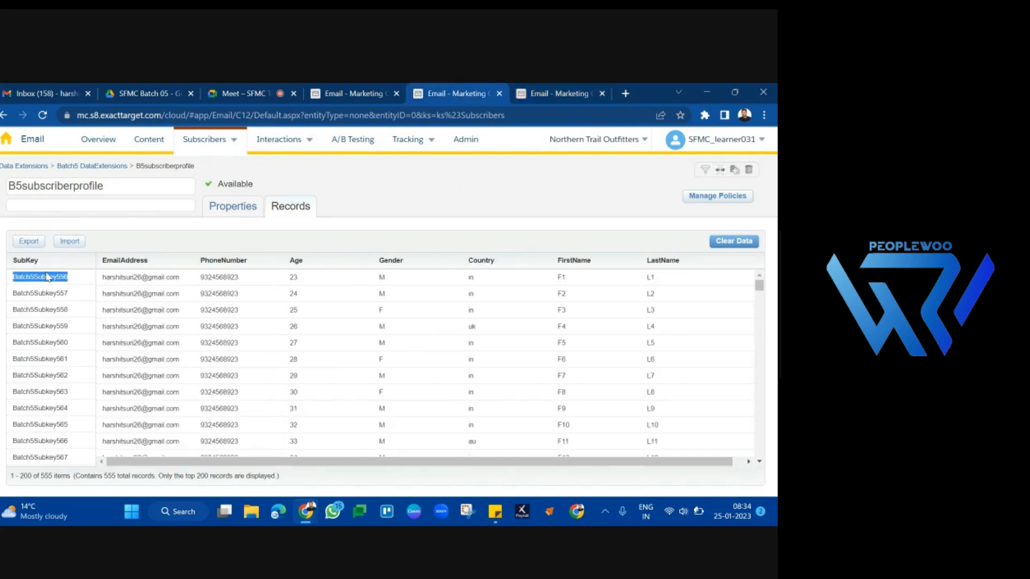
left_click(338, 92)
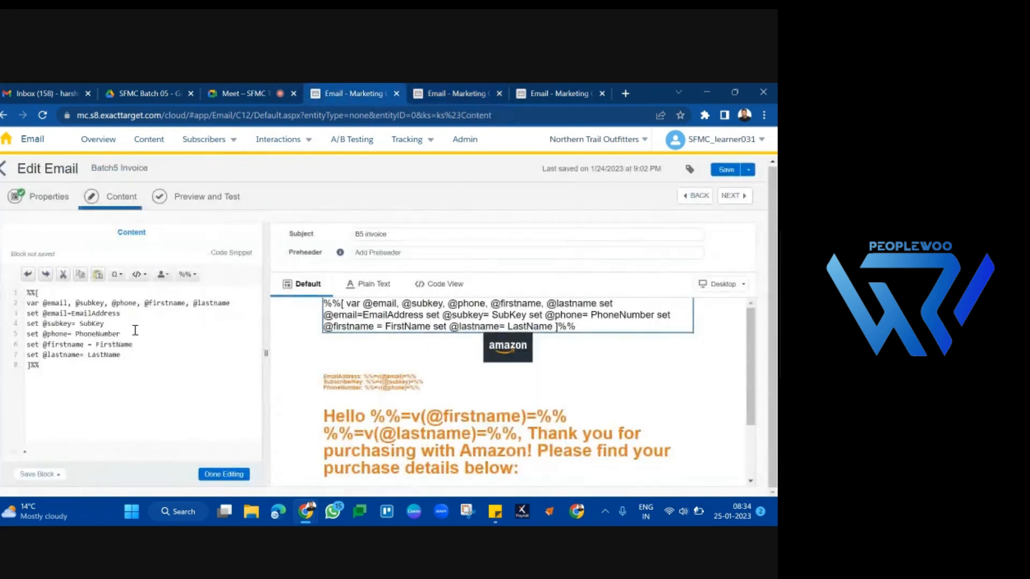
left_click_drag(107, 324, 29, 324)
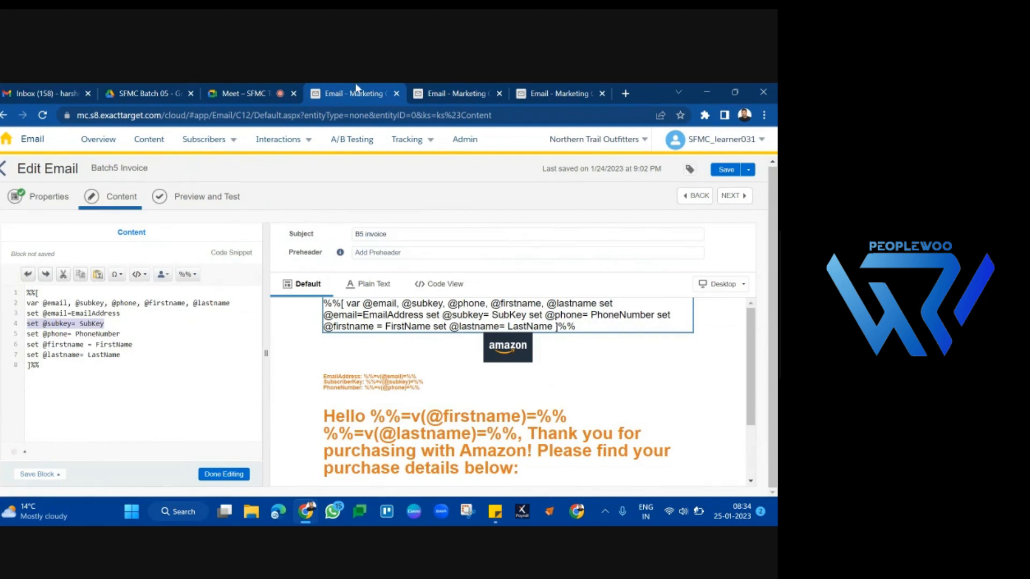
left_click(566, 87)
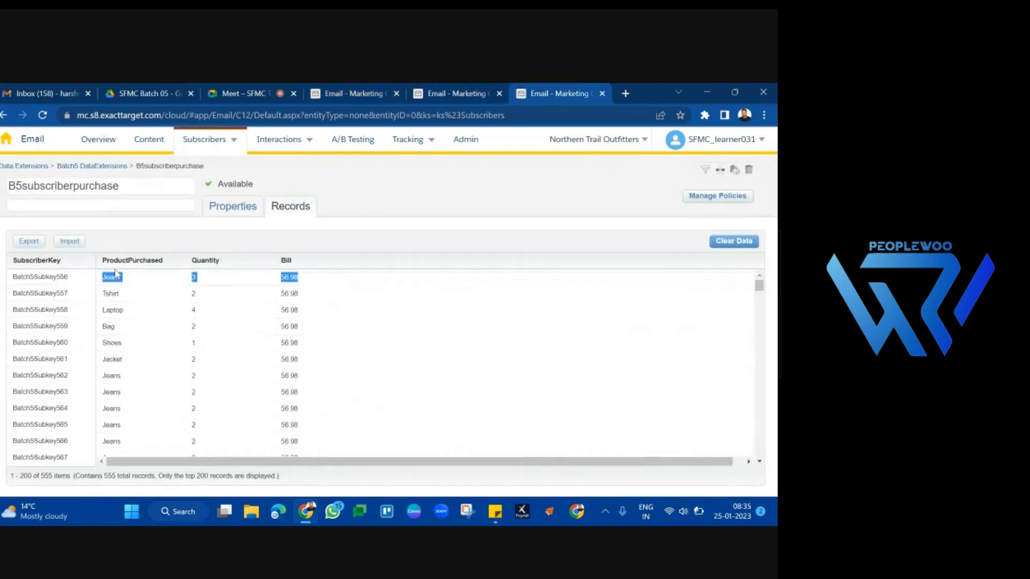
left_click(379, 84)
left_click(539, 91)
left_click(337, 91)
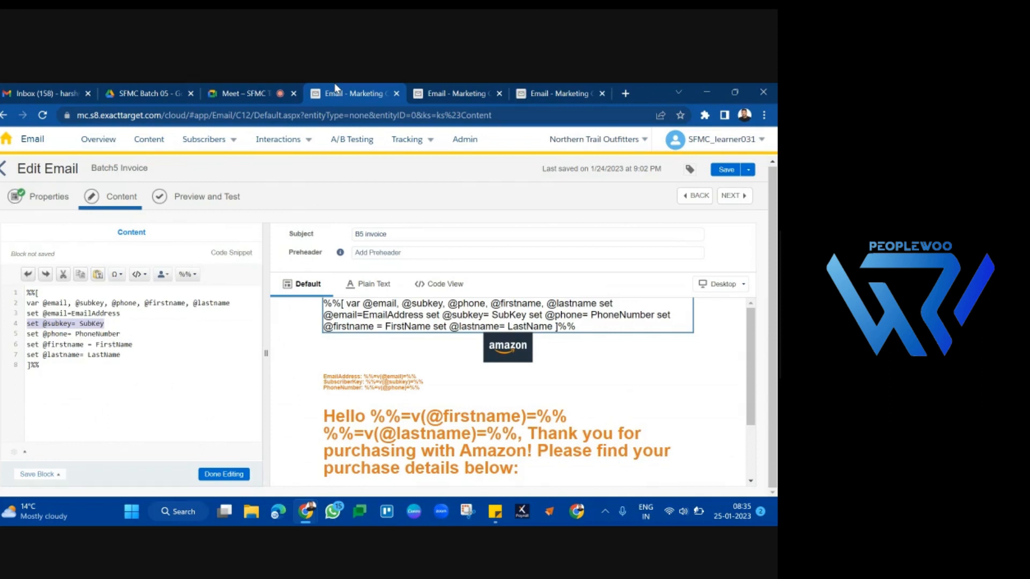
left_click(78, 323)
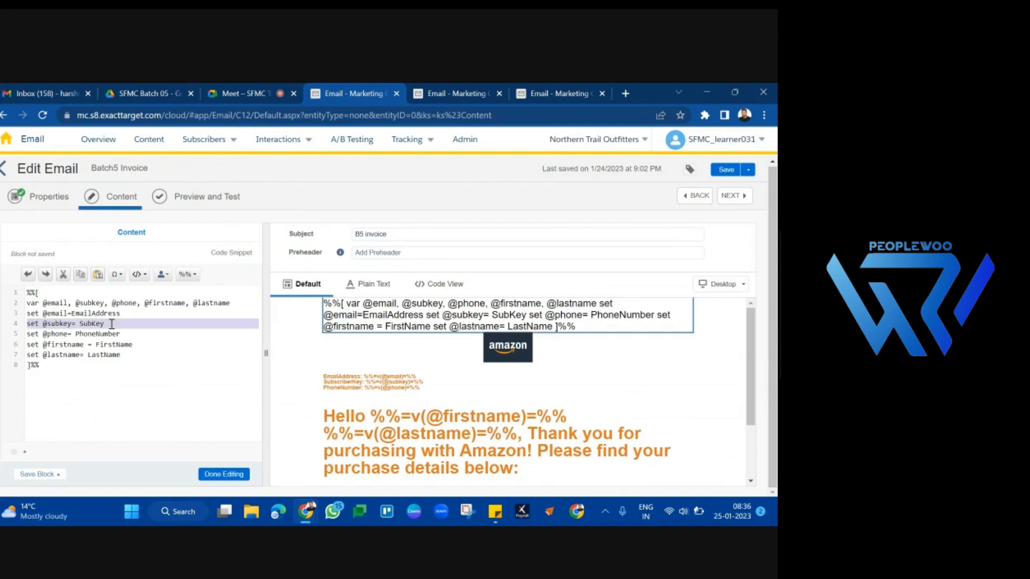
left_click(143, 384)
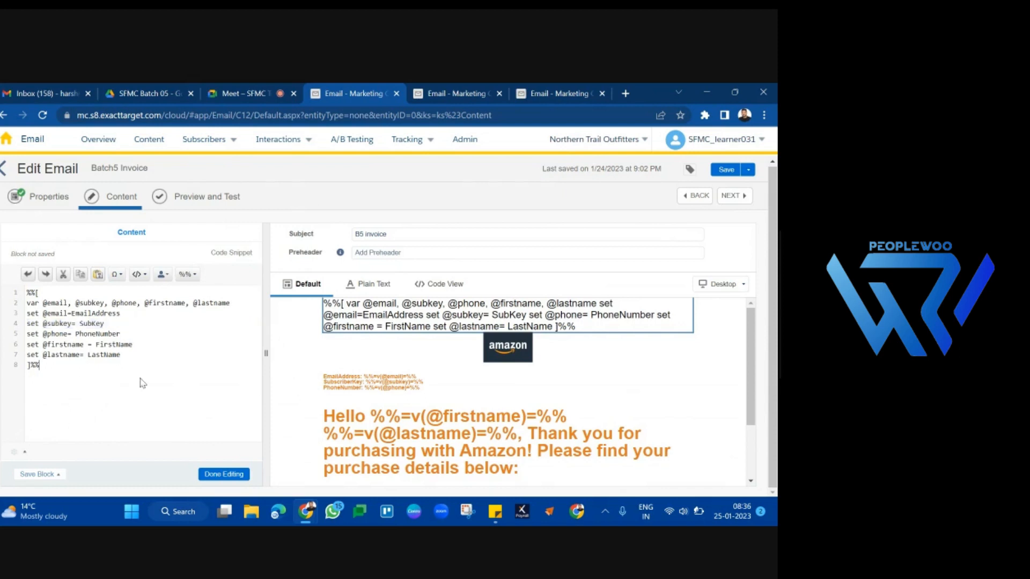
left_click(133, 325)
left_click_drag(104, 324, 31, 327)
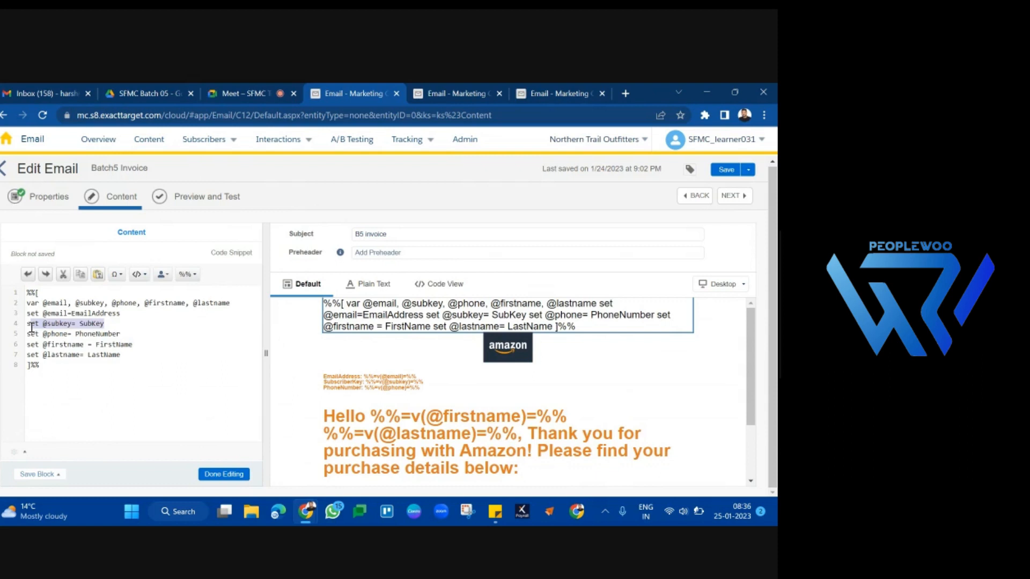
left_click(546, 90)
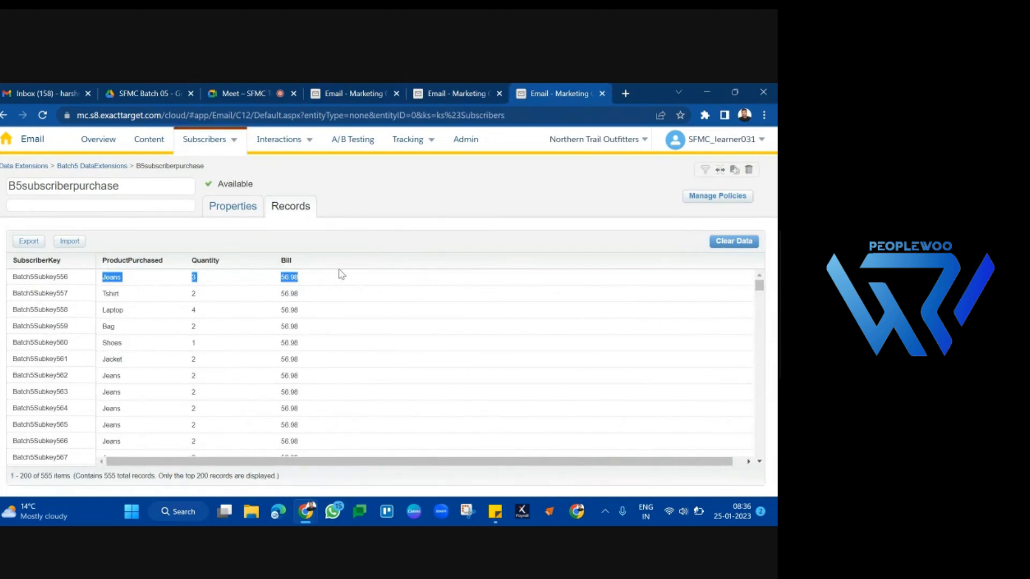
double_click(45, 277)
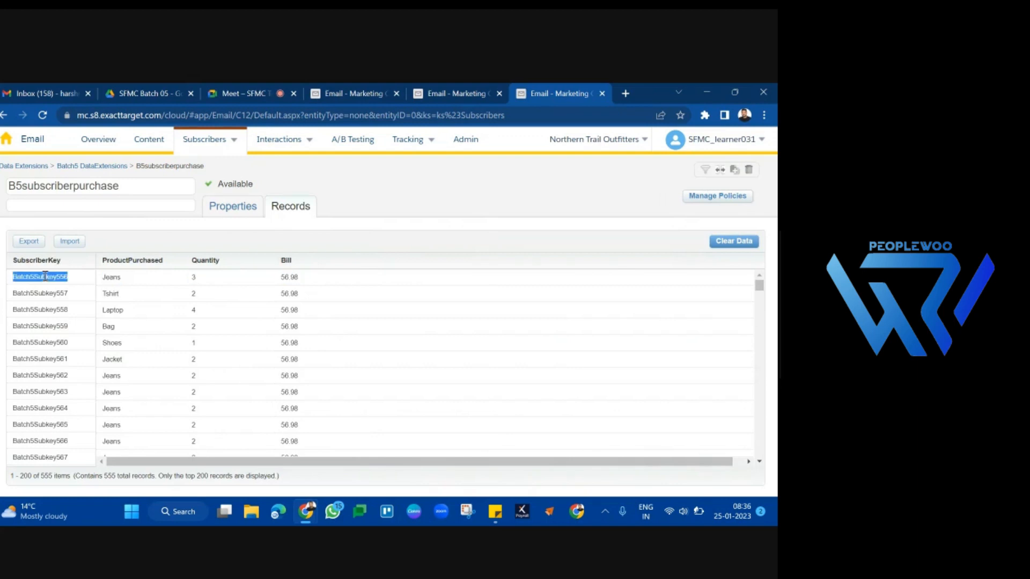
left_click_drag(144, 261, 312, 263)
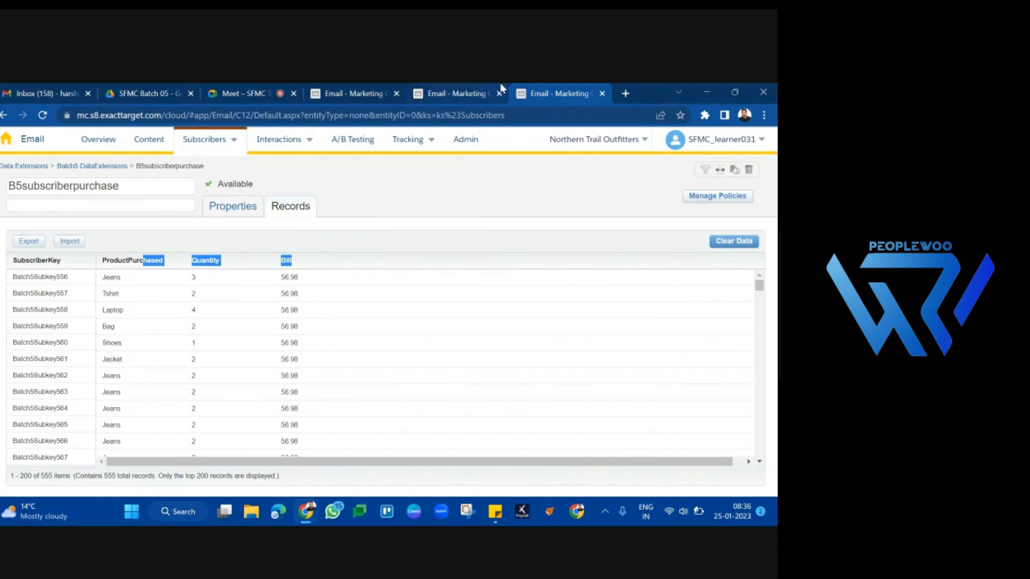
left_click(366, 88)
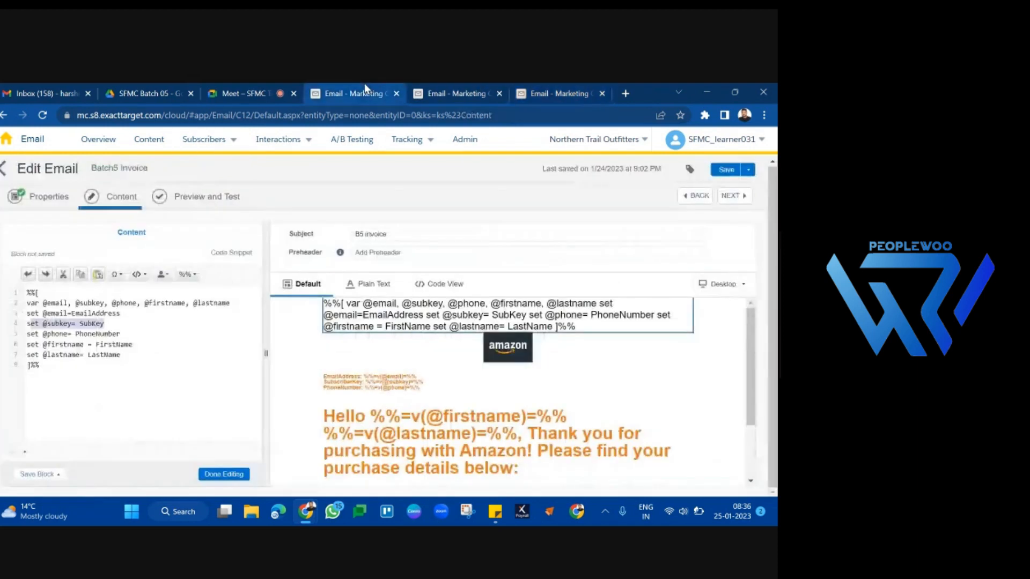
triple_click(145, 324)
triple_click(145, 324)
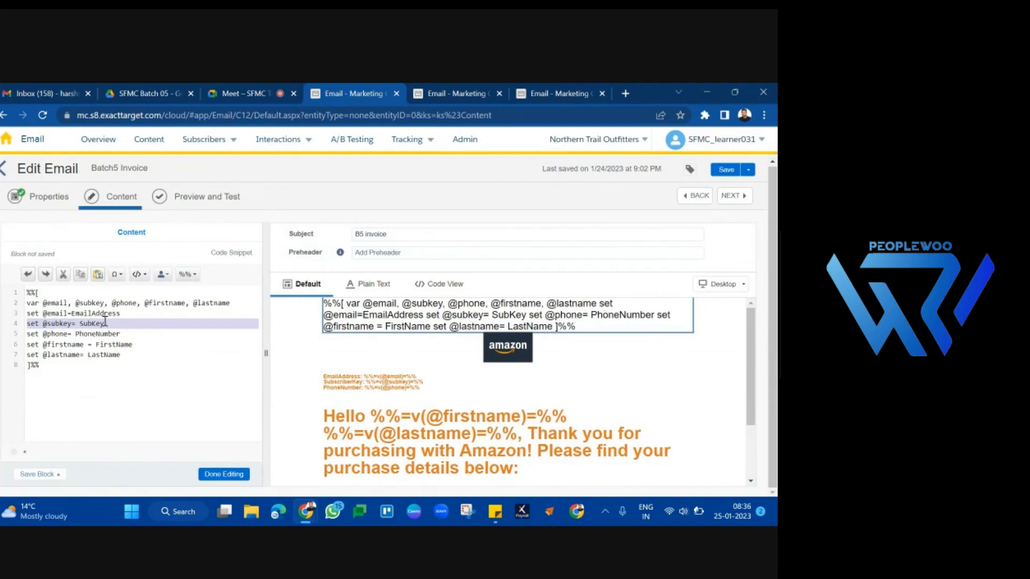
left_click(568, 86)
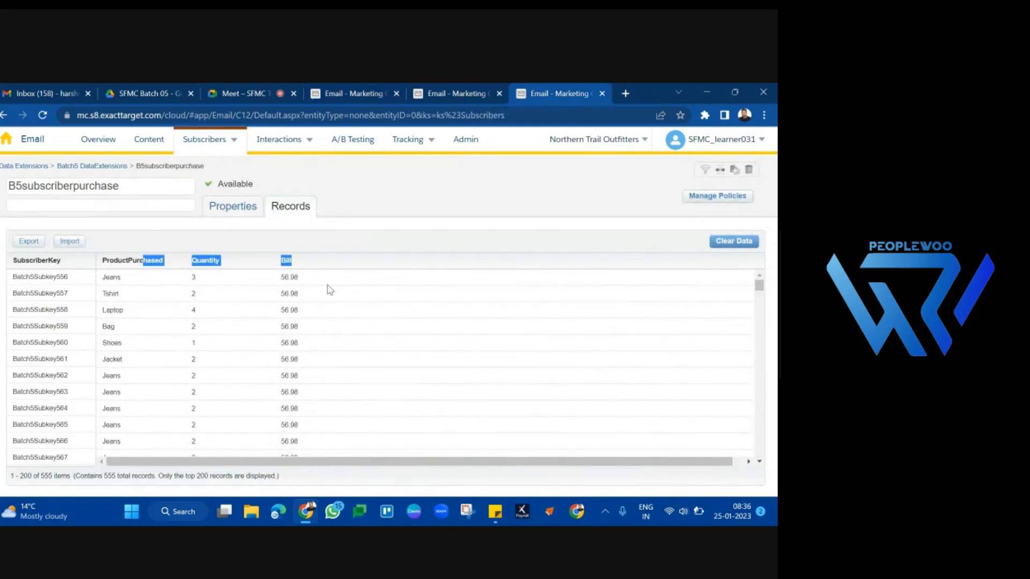
left_click(374, 90)
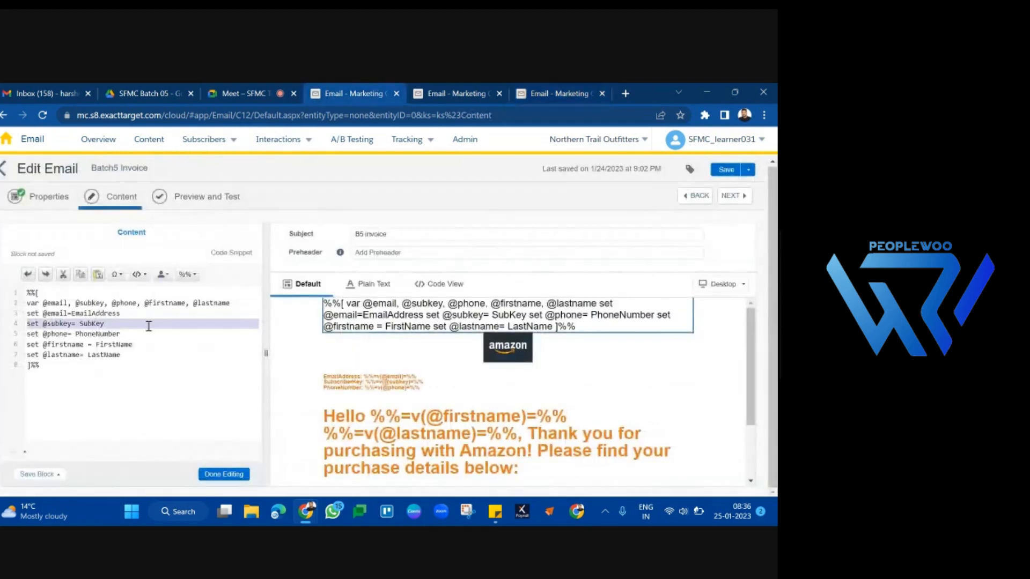
left_click(247, 306)
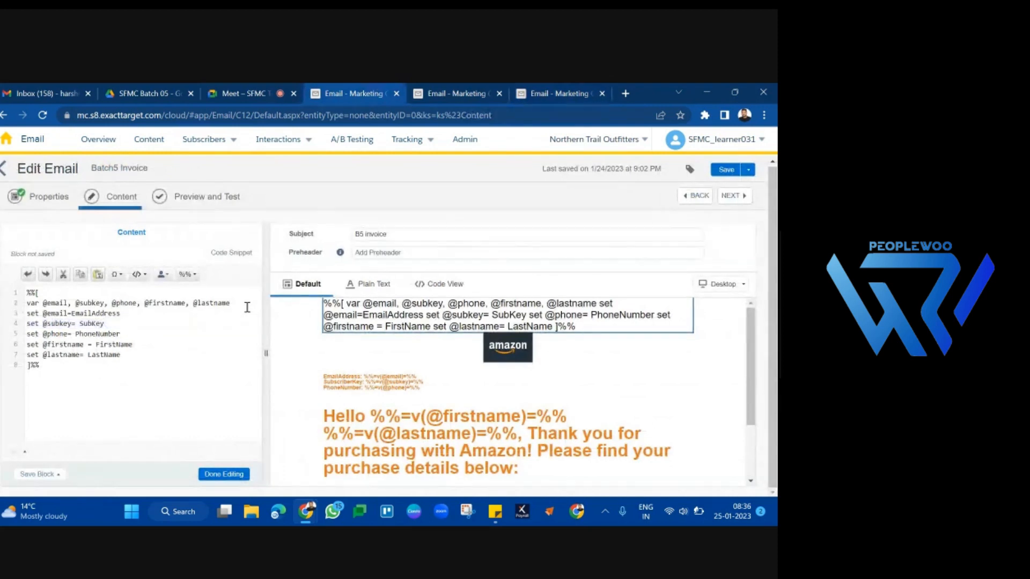
type(", @")
type("product")
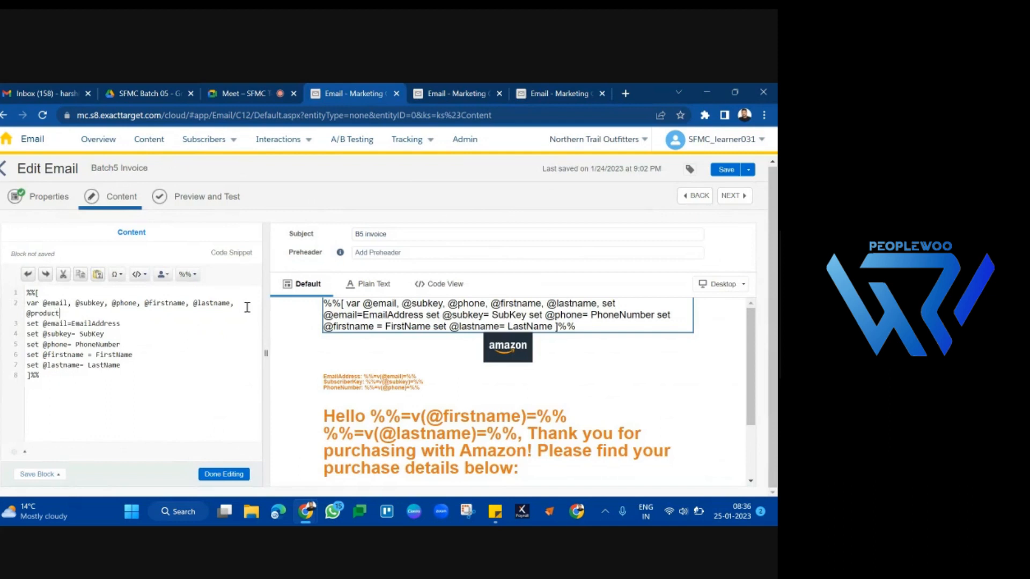
type(", @quanit")
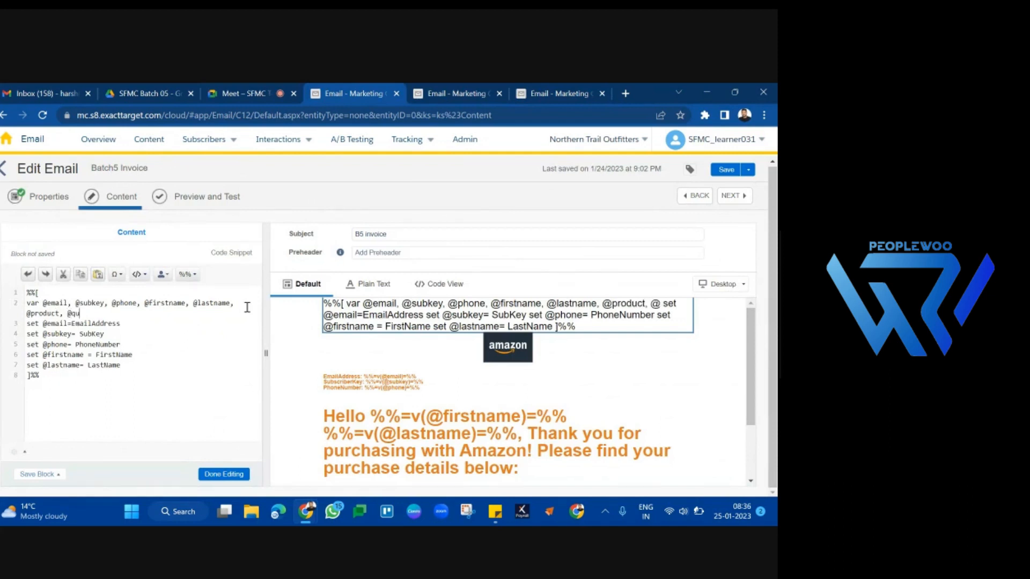
key("BackSpace")
key("BackSpace")
type("tity, @bill")
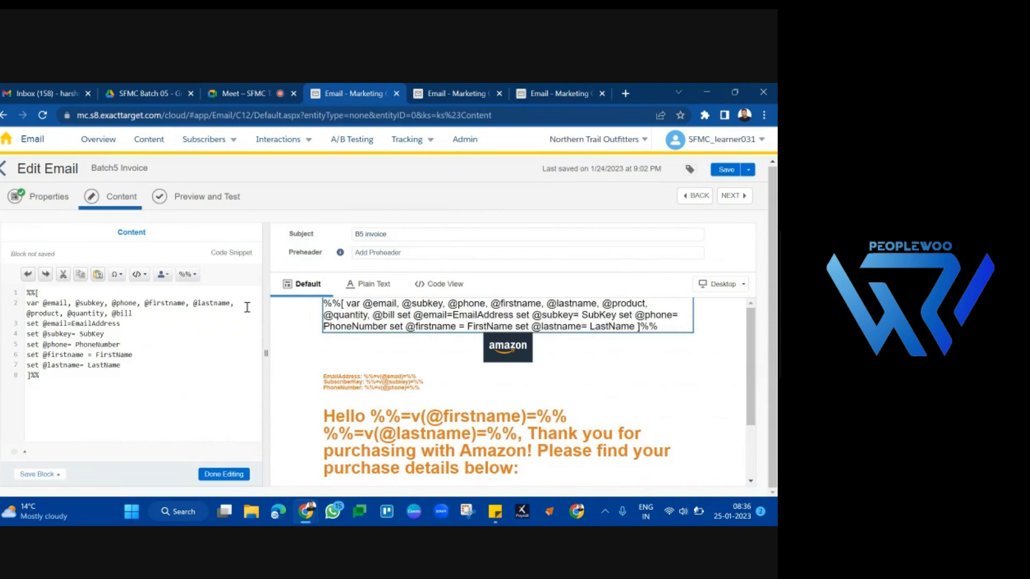
key("Return")
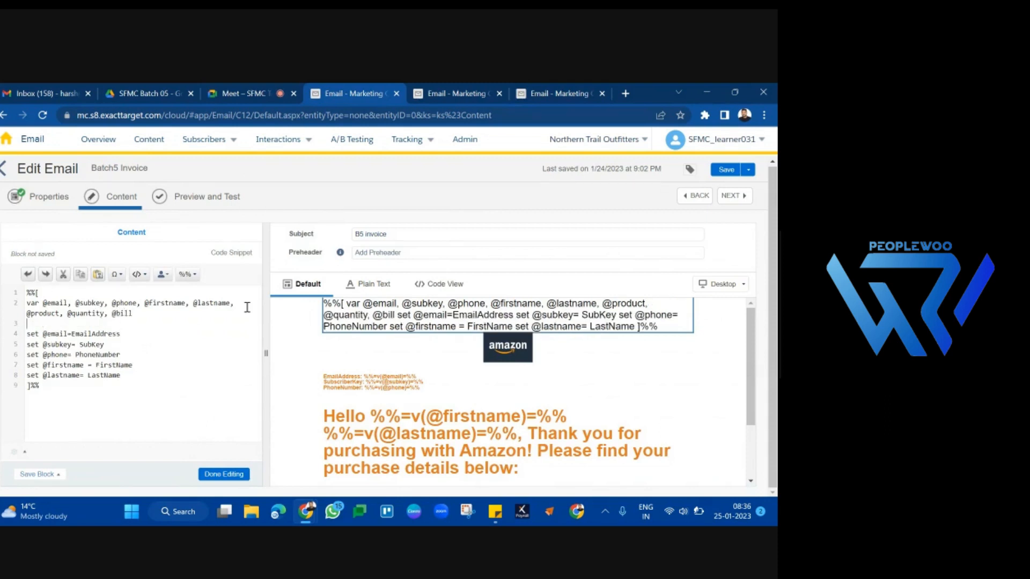
left_click(176, 376)
key("Return")
key("Return")
double_click(51, 315)
left_click(53, 392)
type("set @prodc")
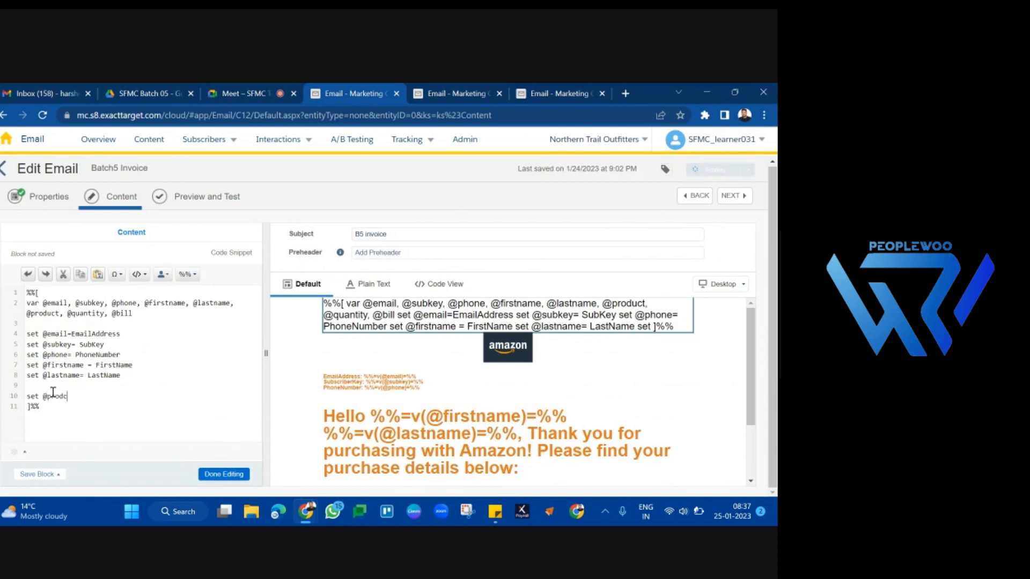
key("BackSpace")
type("uct =")
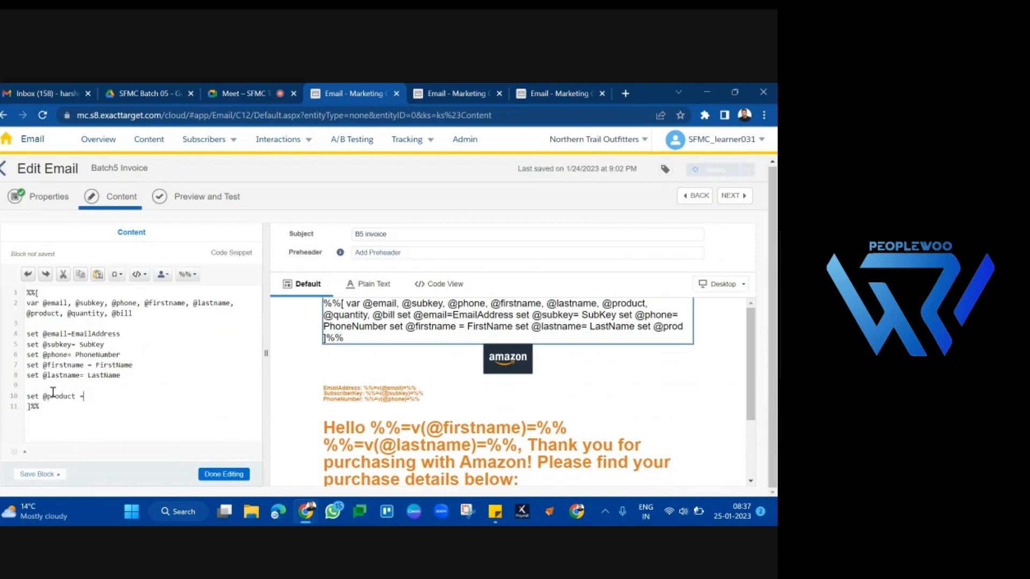
left_click(558, 93)
left_click(231, 206)
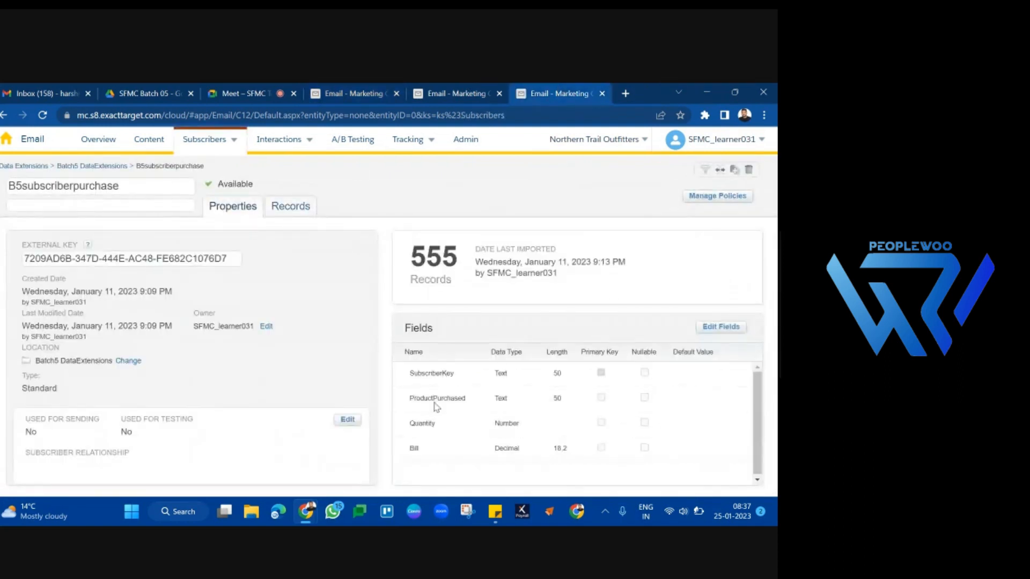
double_click(437, 400)
key("ctrl+c")
left_click(348, 93)
key("ctrl+v")
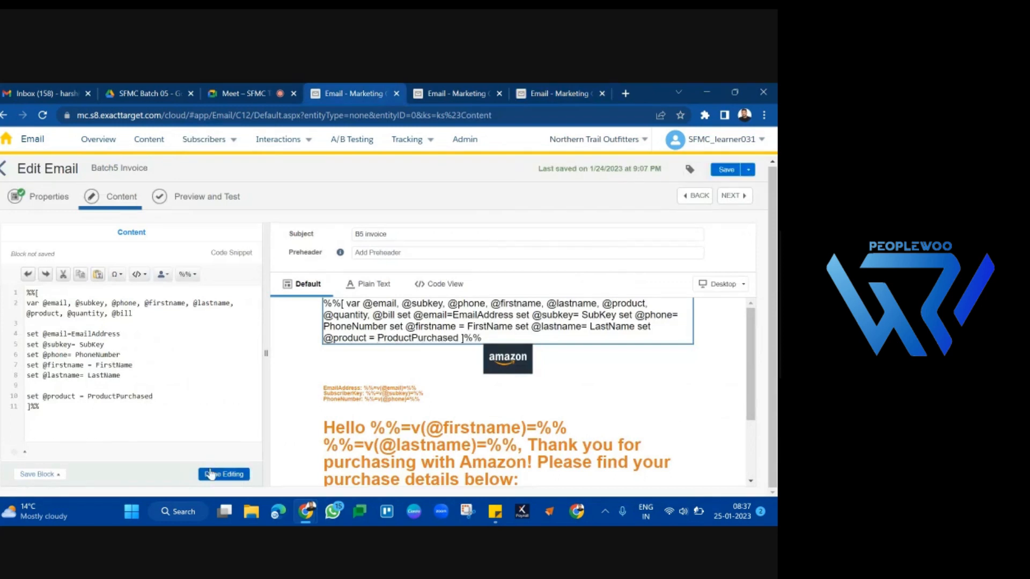
triple_click(181, 396)
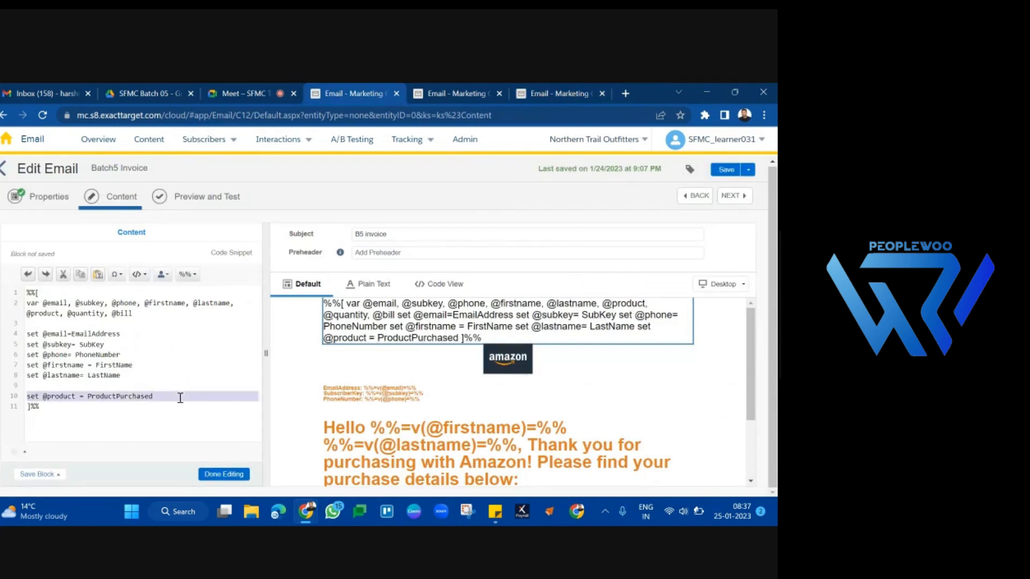
- Finish editing the snippet, run the email's subscriber preview and read the error details before dismissing them
left_click(221, 475)
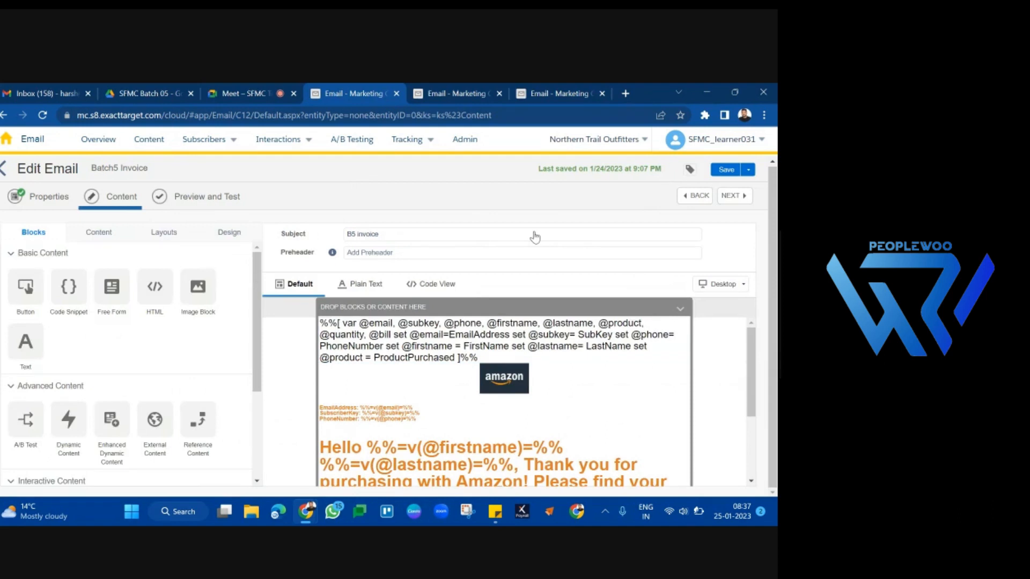
left_click(744, 202)
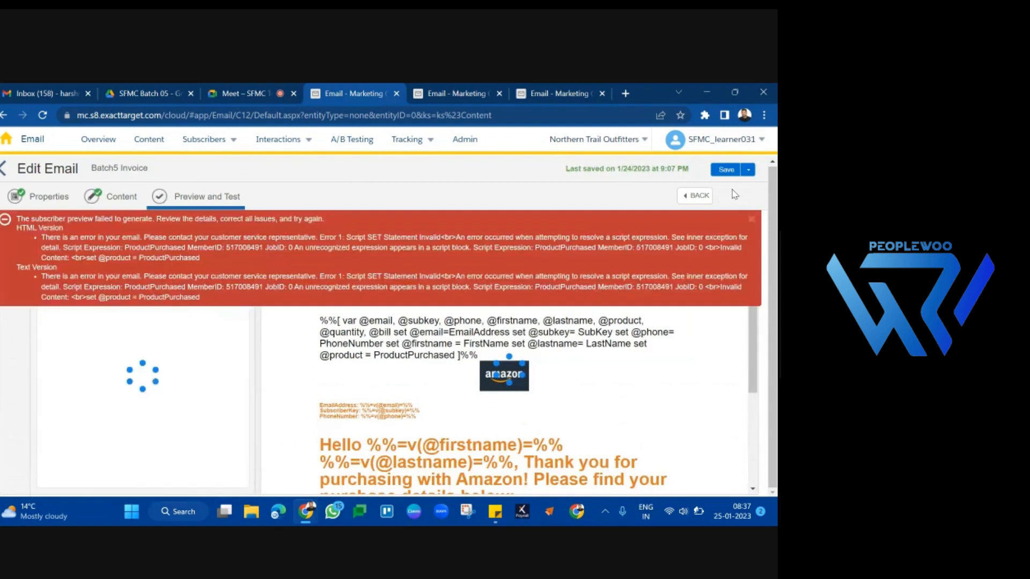
left_click_drag(209, 237, 457, 277)
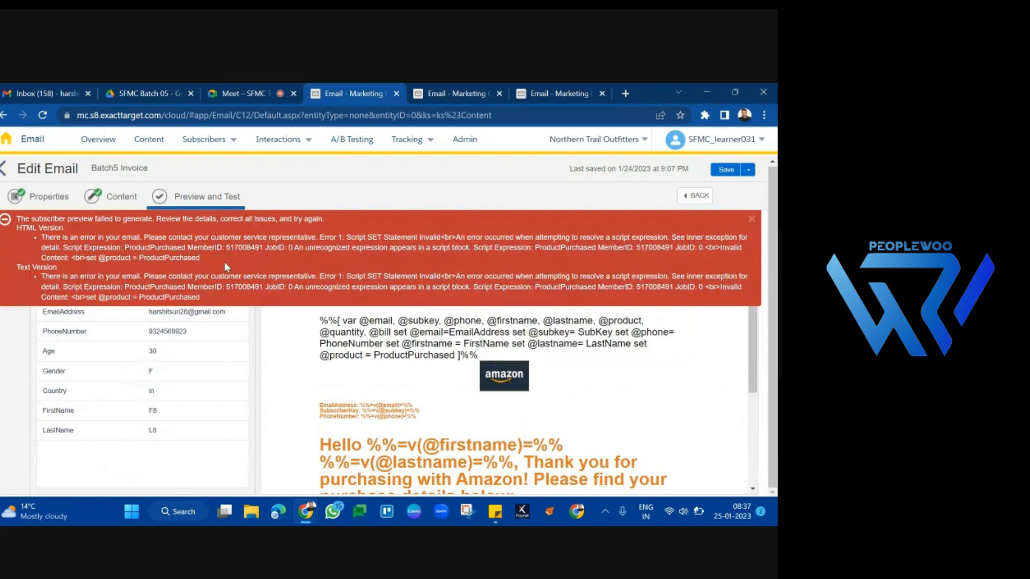
left_click_drag(409, 253, 606, 252)
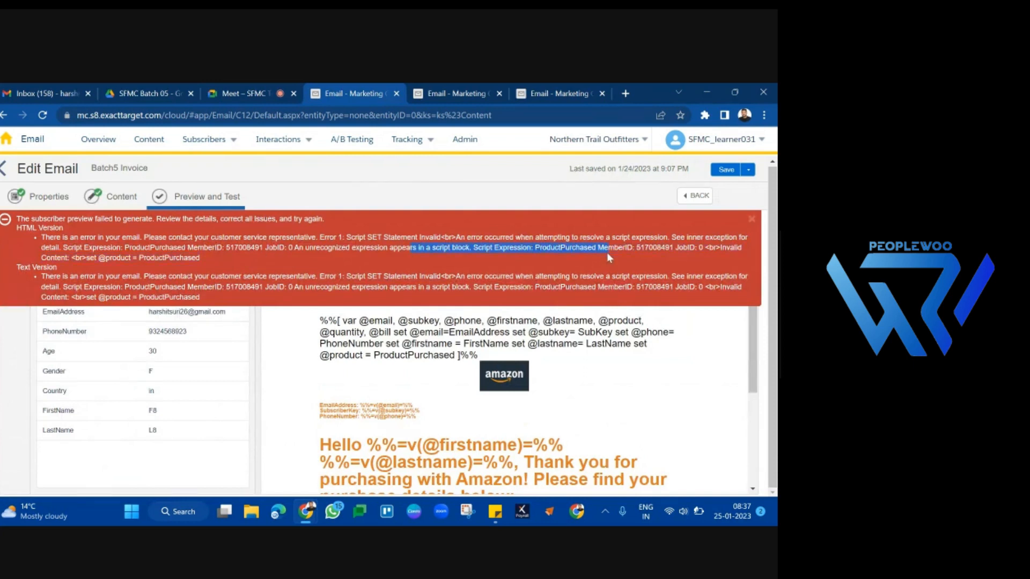
left_click(750, 220)
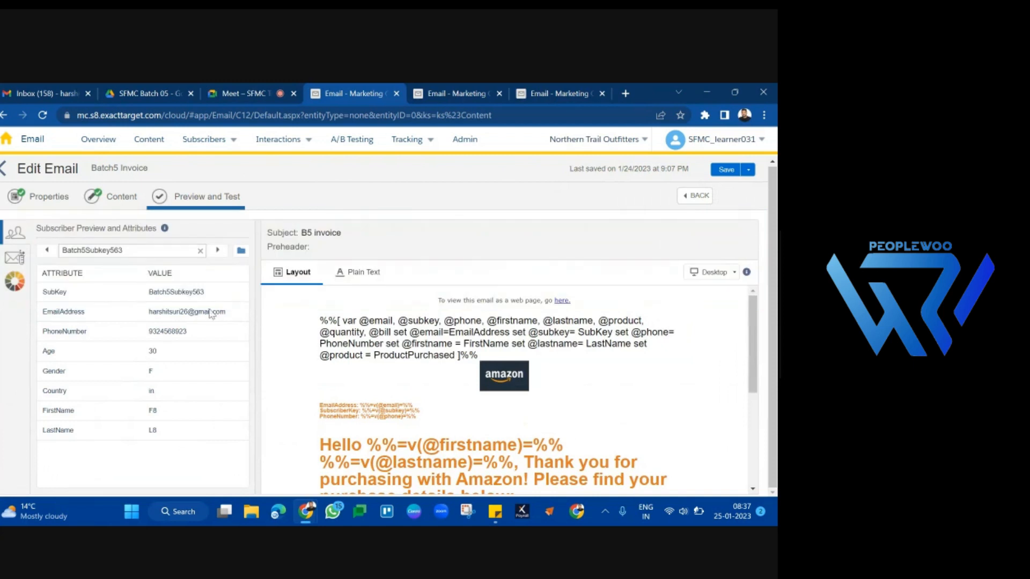
left_click(694, 196)
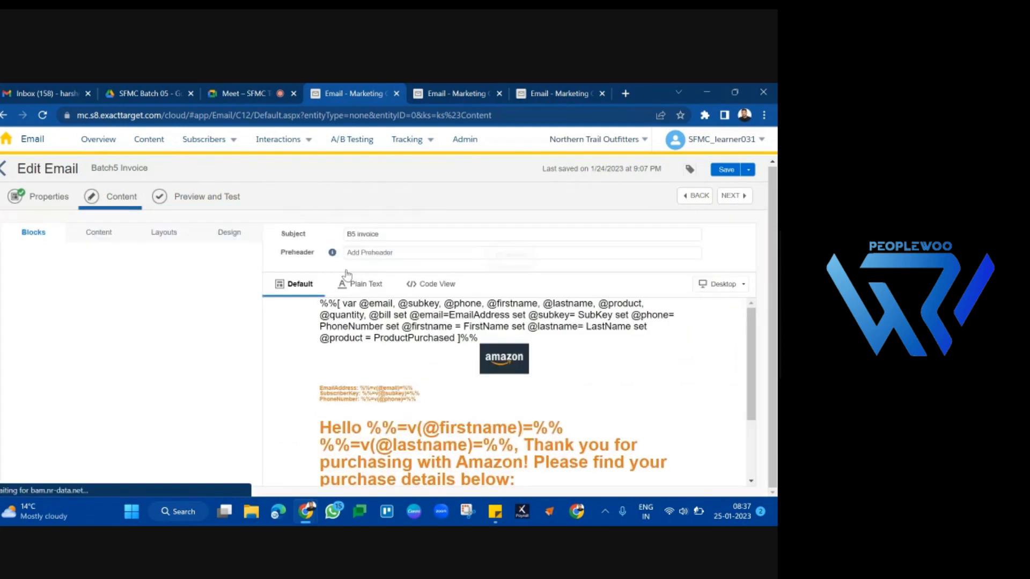
left_click(394, 343)
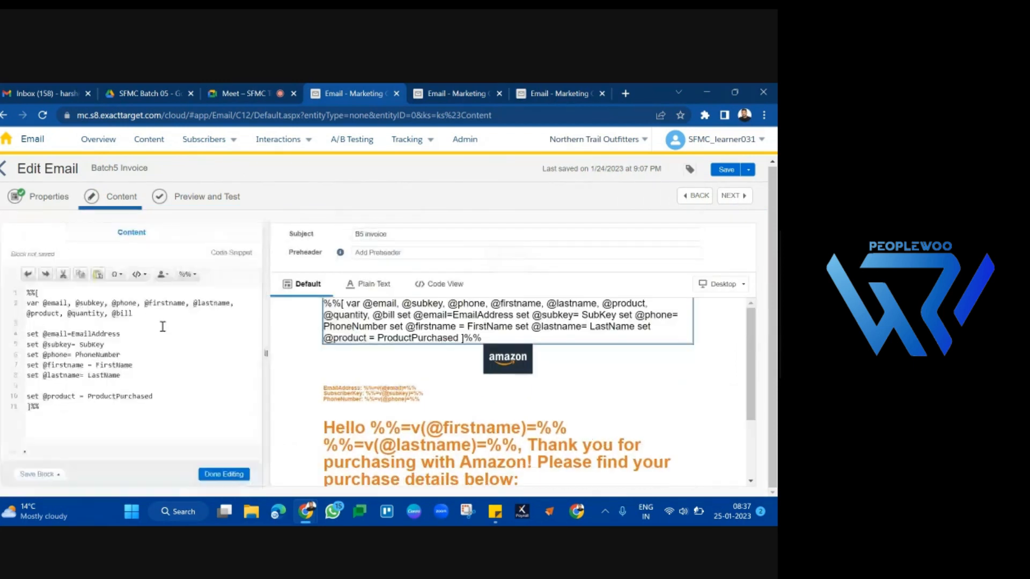
left_click(92, 337)
double_click(102, 354)
double_click(113, 365)
double_click(110, 375)
double_click(120, 397)
key("BackSpace")
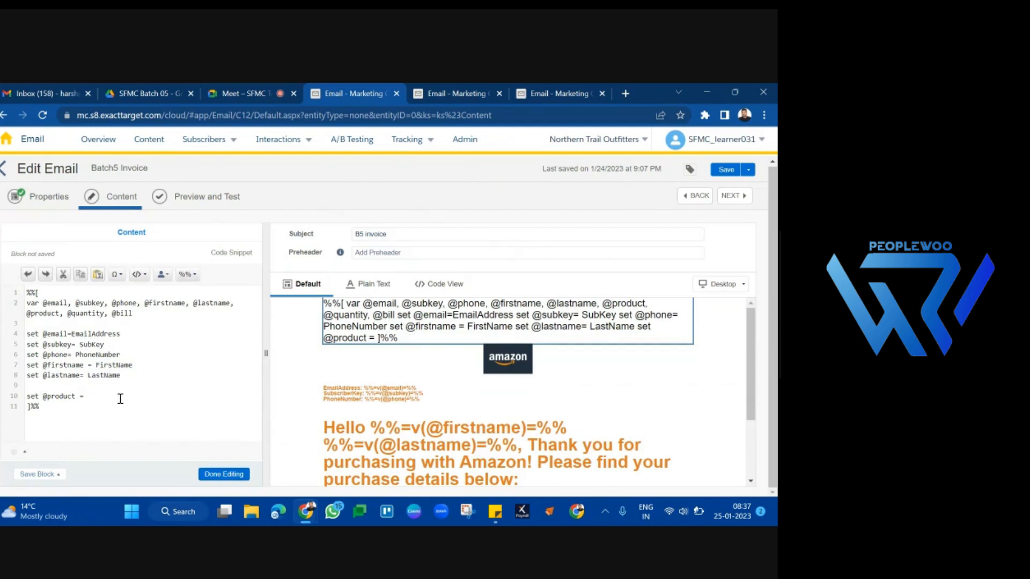
left_click_drag(121, 376, 28, 336)
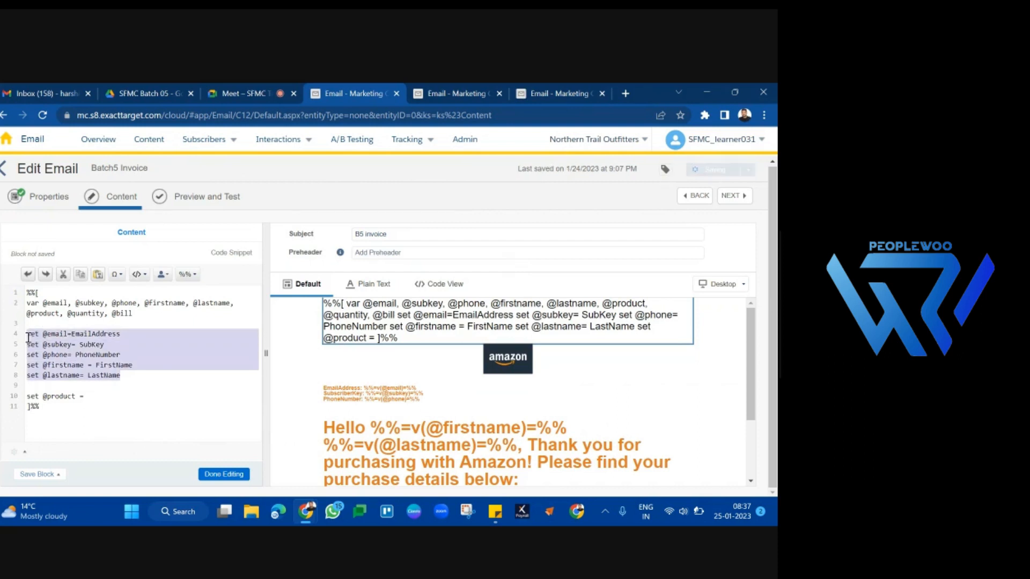
left_click(28, 336)
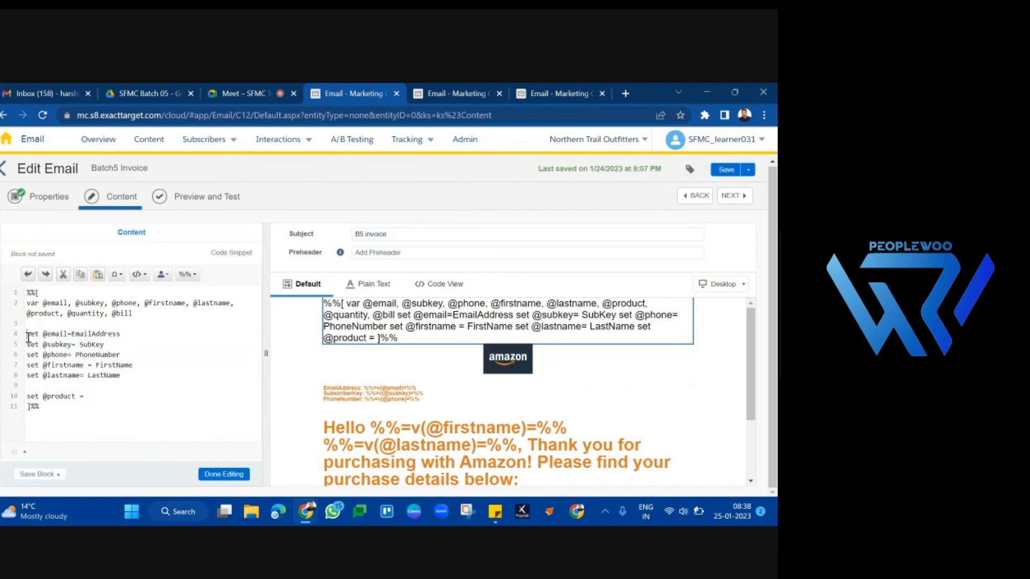
double_click(104, 334)
double_click(95, 344)
left_click(114, 365)
double_click(114, 365)
double_click(108, 375)
double_click(106, 354)
left_click(60, 396)
double_click(61, 396)
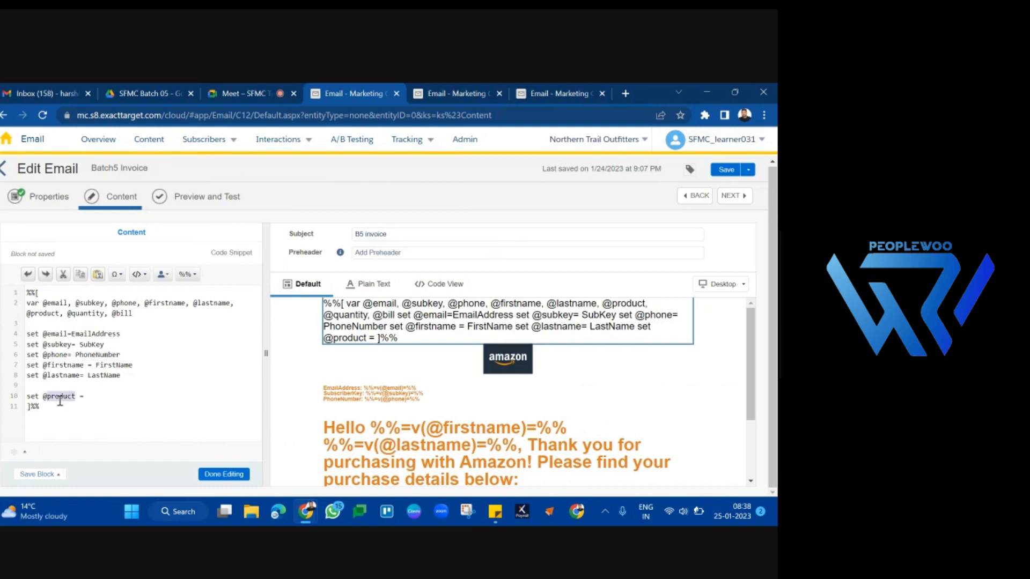
left_click(95, 400)
key("Return")
double_click(70, 397)
double_click(90, 346)
- Check the first B5subscriberpurchase record's subscriber key against its ProductPurchased, Quantity and Bill values
left_click(573, 92)
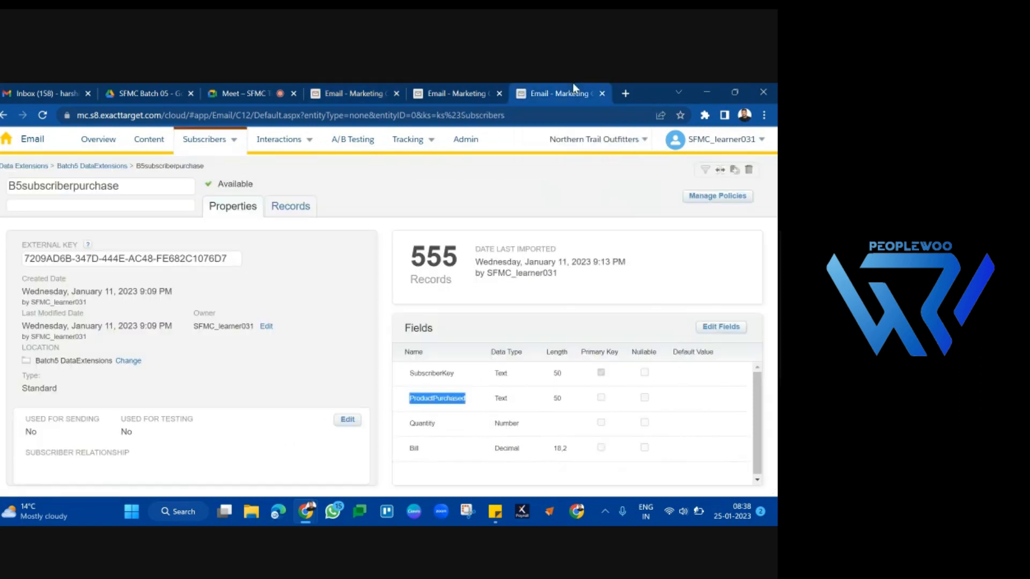
left_click(447, 401)
left_click(281, 209)
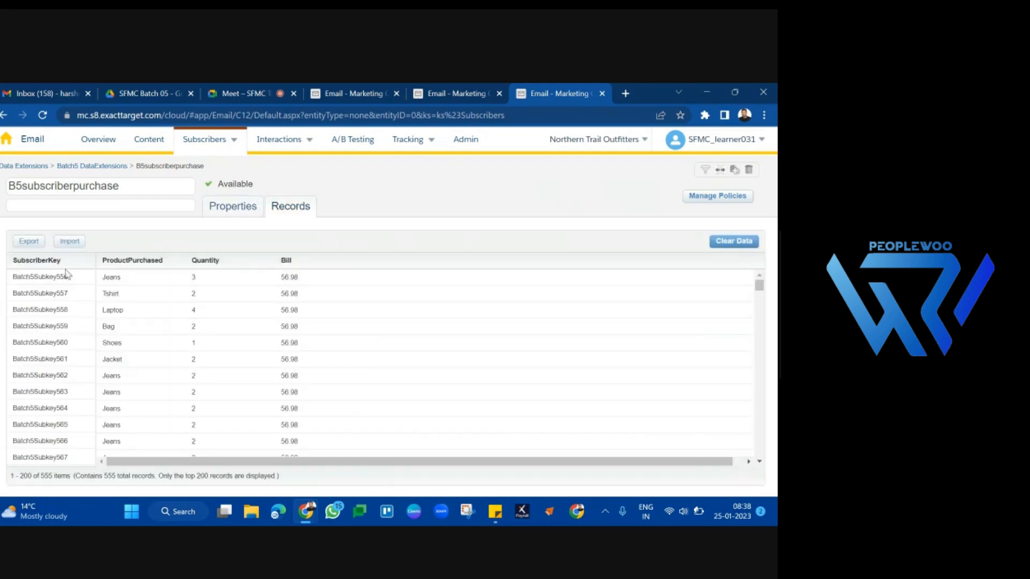
double_click(50, 277)
left_click_drag(114, 278, 336, 278)
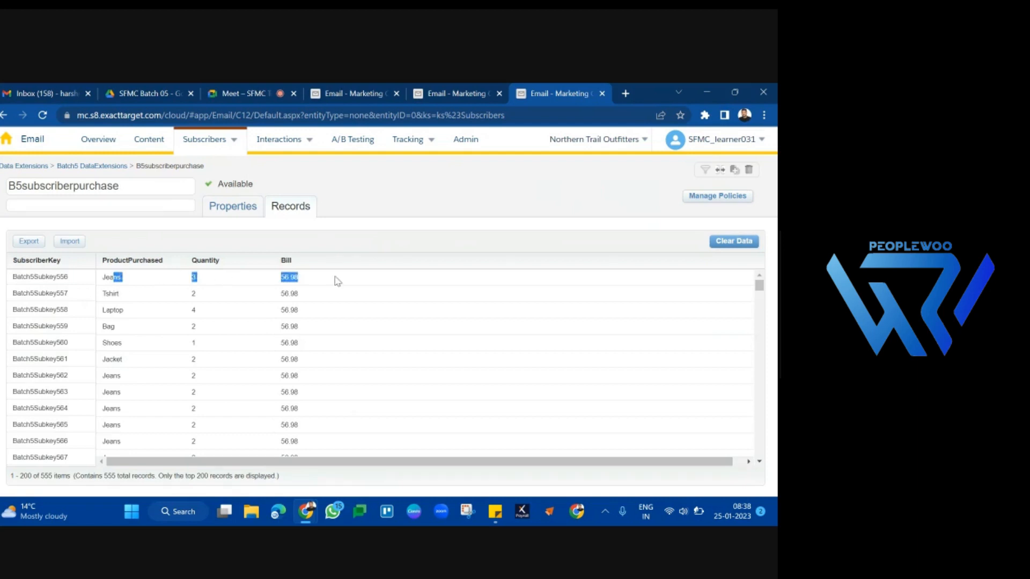
left_click(354, 93)
left_click(109, 346)
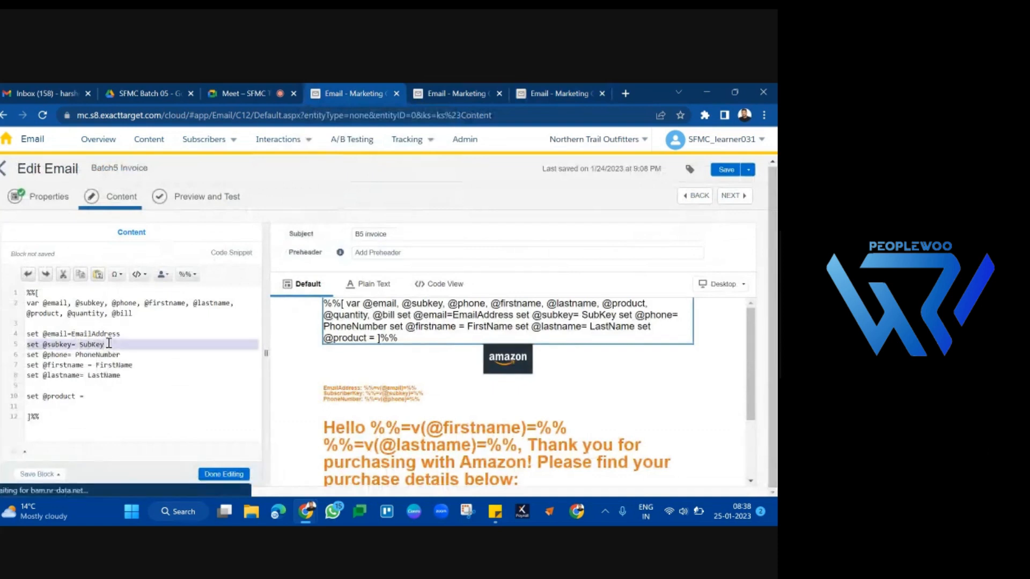
left_click(132, 392)
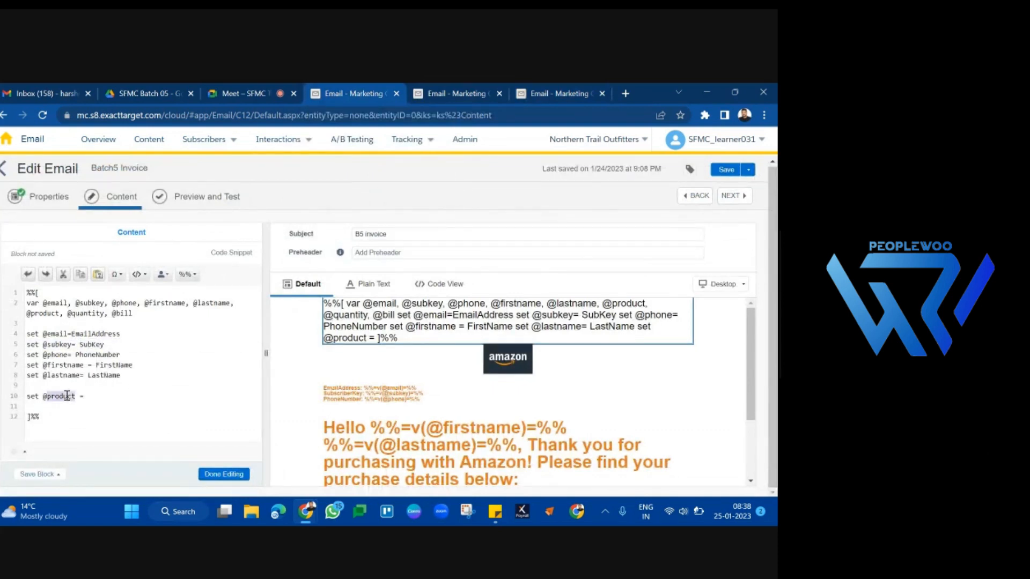
left_click(546, 90)
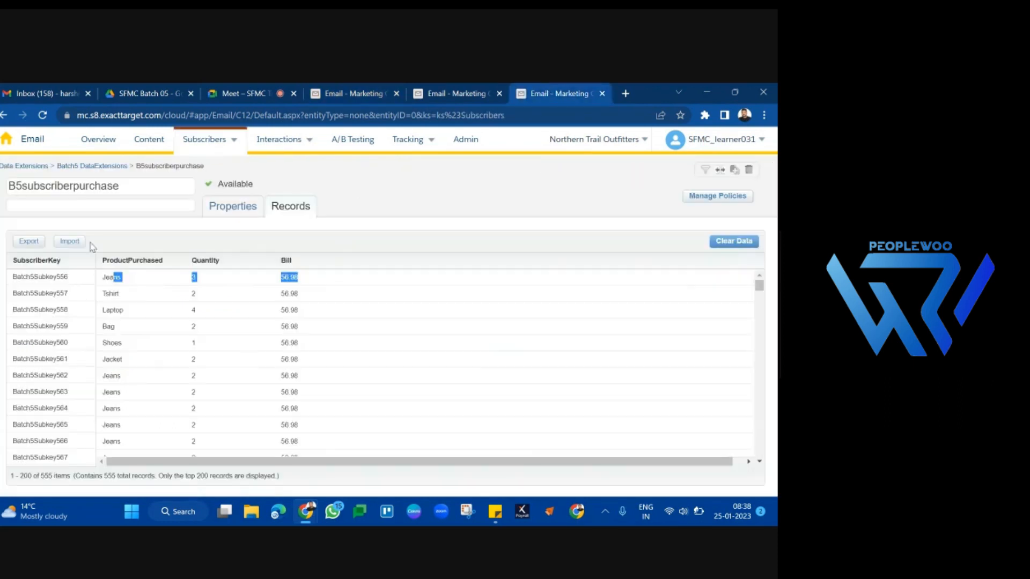
left_click(347, 85)
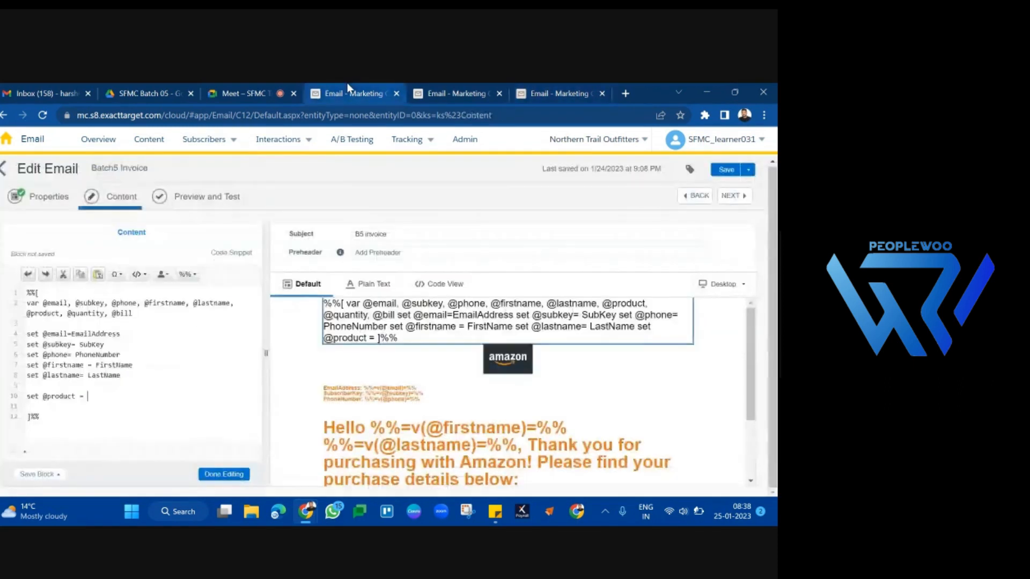
double_click(115, 375)
triple_click(114, 376)
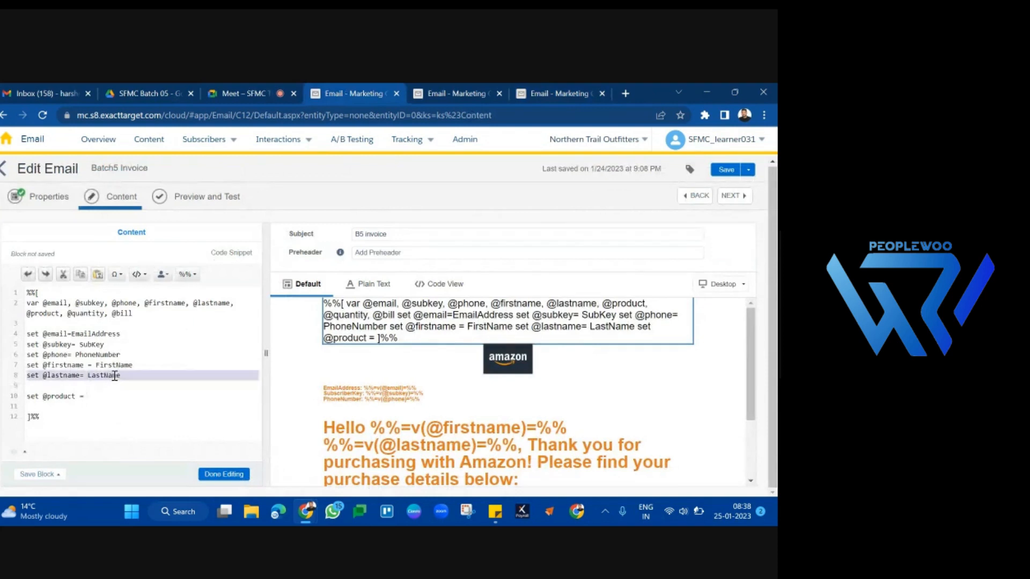
left_click(113, 398)
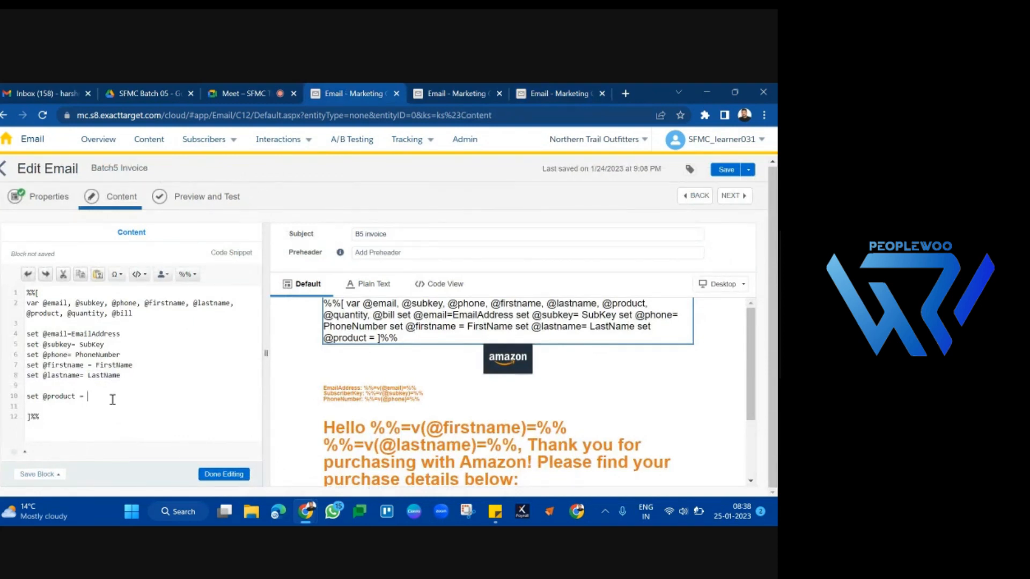
type("lookup()")
key("ctrl+s")
- Copy the data extension name B5subscriberpurchase and insert it in double quotes as the lookup function's first argument
left_click(578, 92)
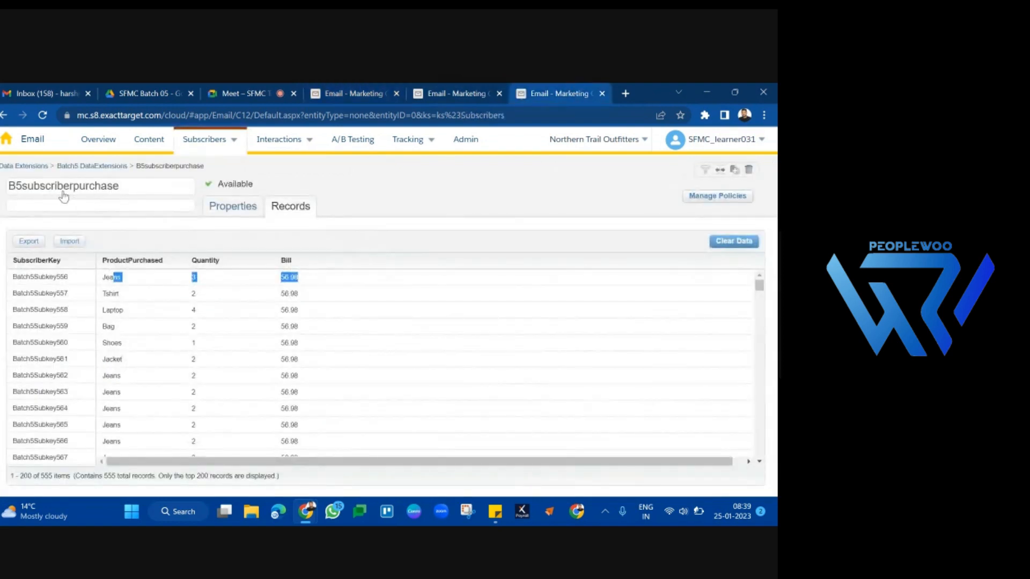
left_click(130, 188)
key("ctrl+c")
left_click(263, 183)
left_click(376, 88)
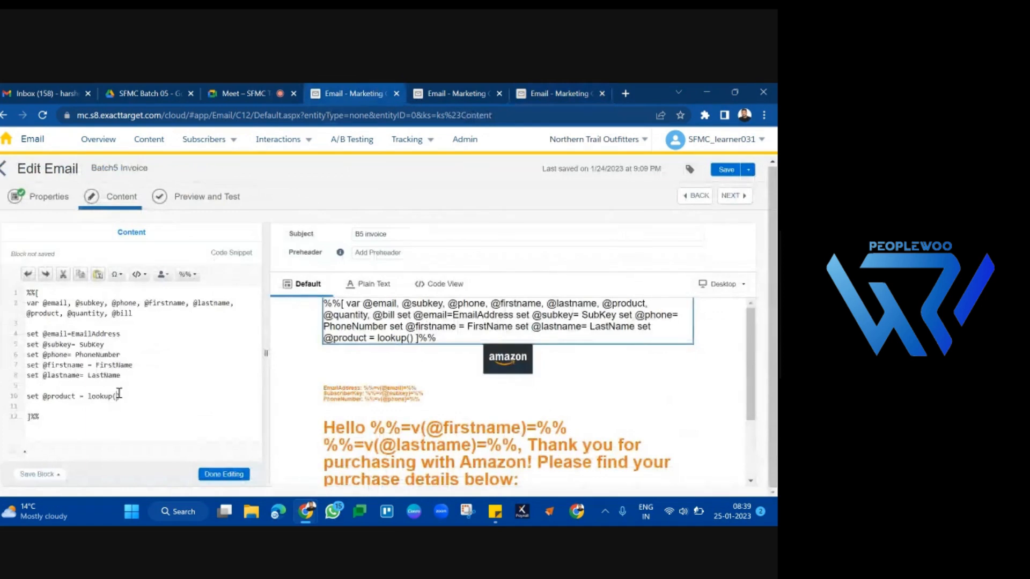
type("\"\"")
key("ctrl+v")
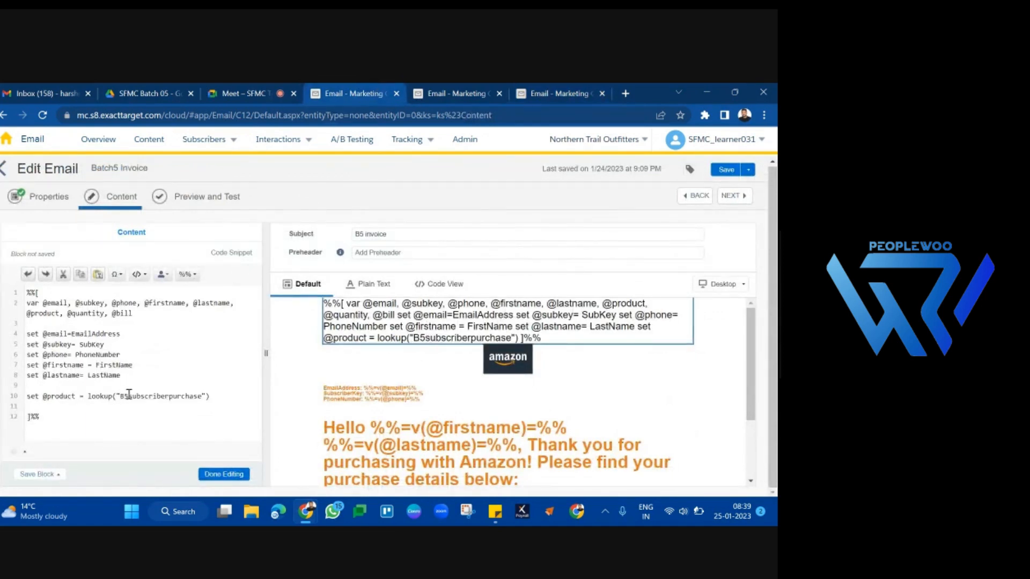
double_click(136, 396)
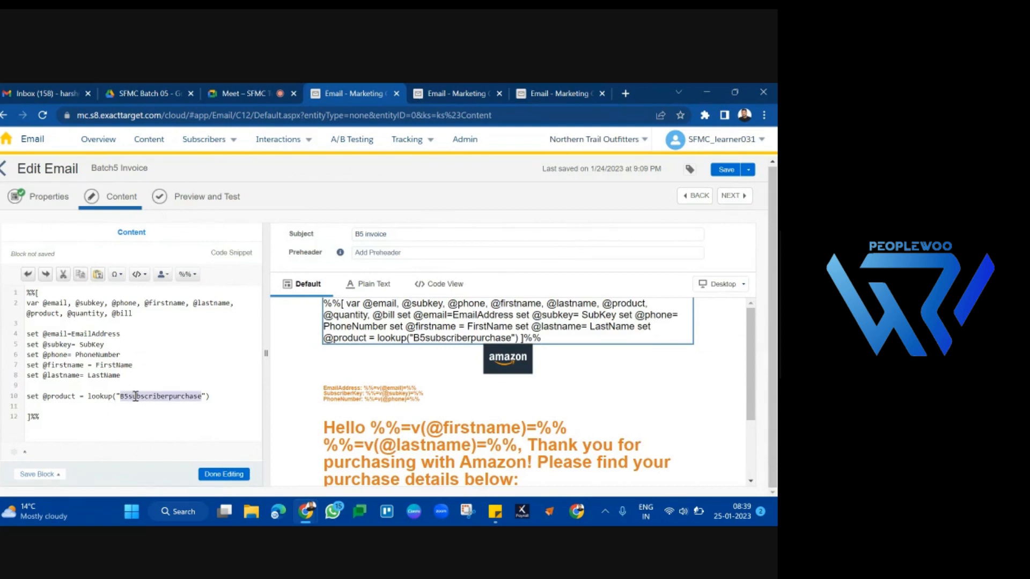
- Save the Batch5 Invoice email with the quoted data extension name in the lookup function
left_click(207, 397)
key("ctrl+s")
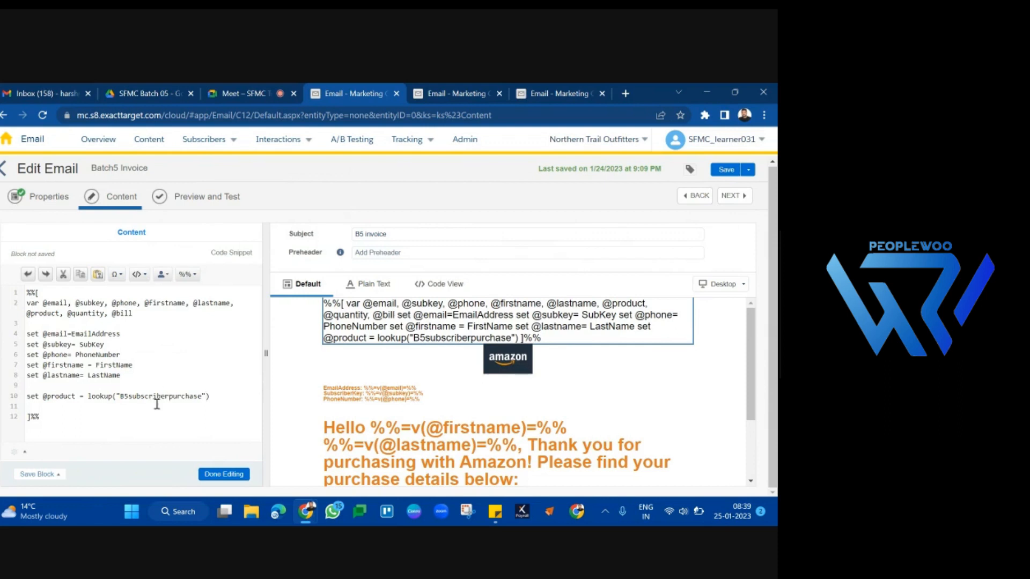
double_click(165, 395)
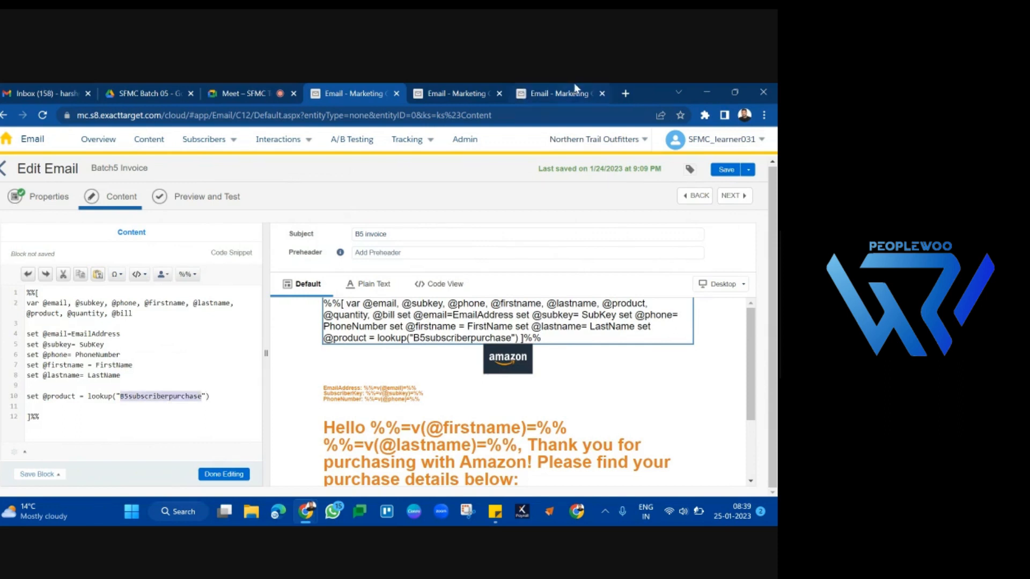
- Check the B5subscriberpurchase column headings against the data extension name used in the snippet's lookup function
left_click(555, 93)
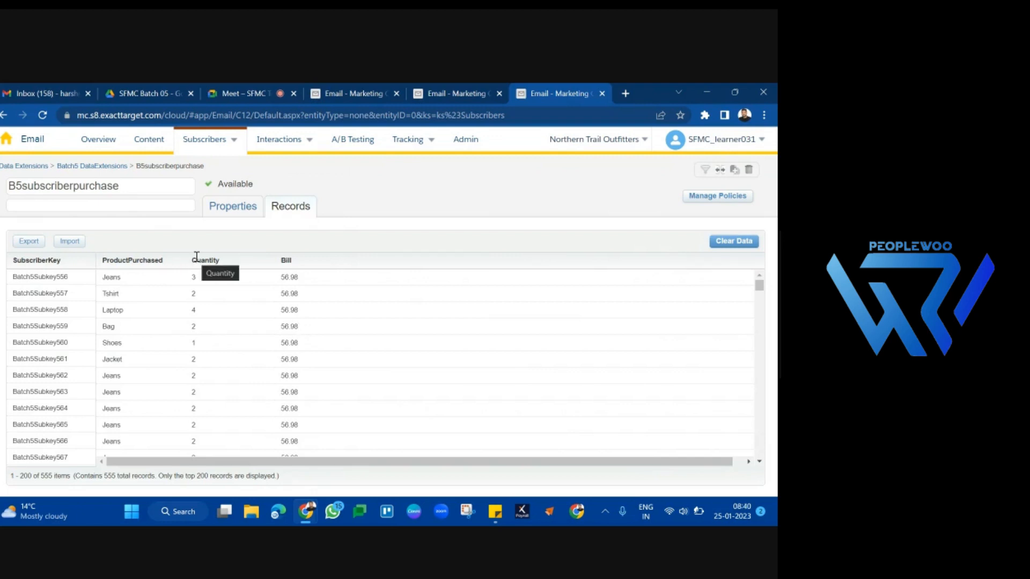
double_click(161, 258)
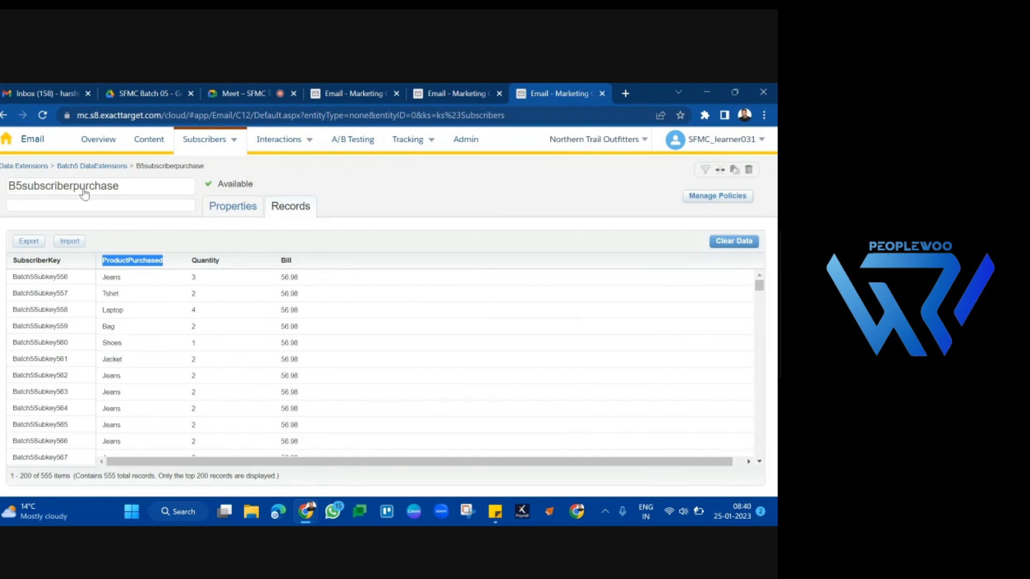
left_click(366, 94)
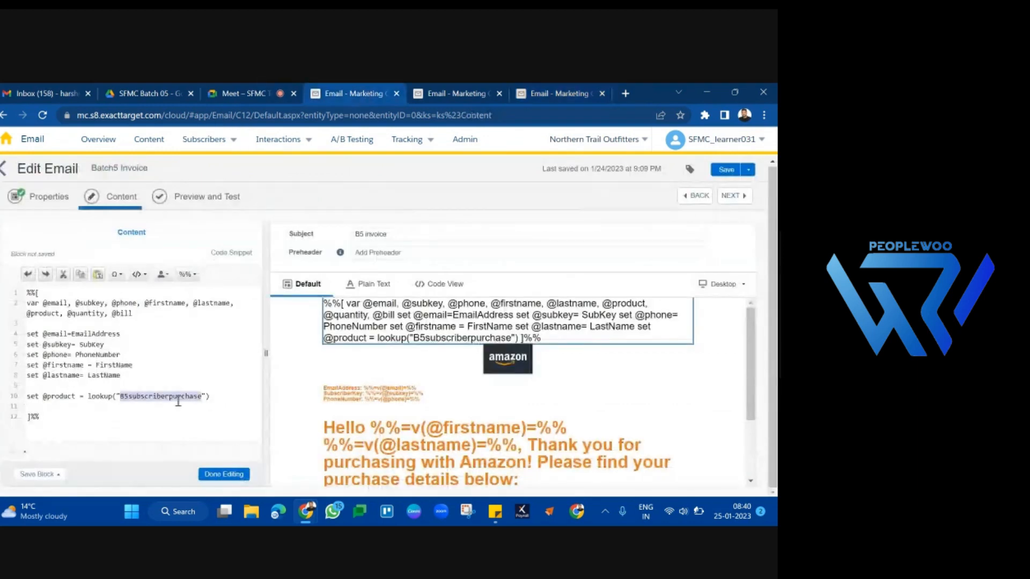
left_click(597, 91)
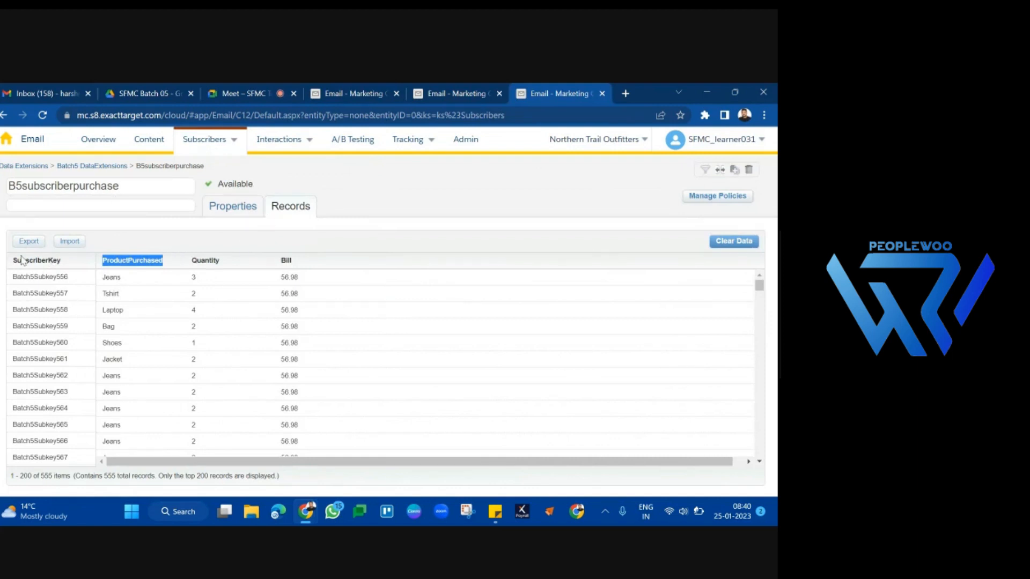
left_click_drag(22, 260, 318, 261)
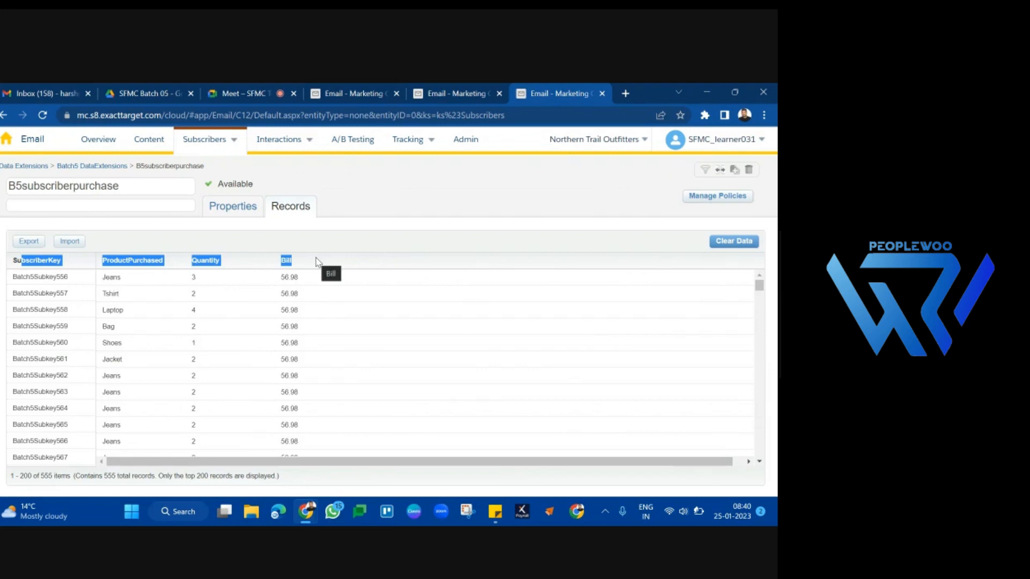
- Copy the column name ProductPurchased and insert it in double quotes as the lookup function's second argument
double_click(150, 260)
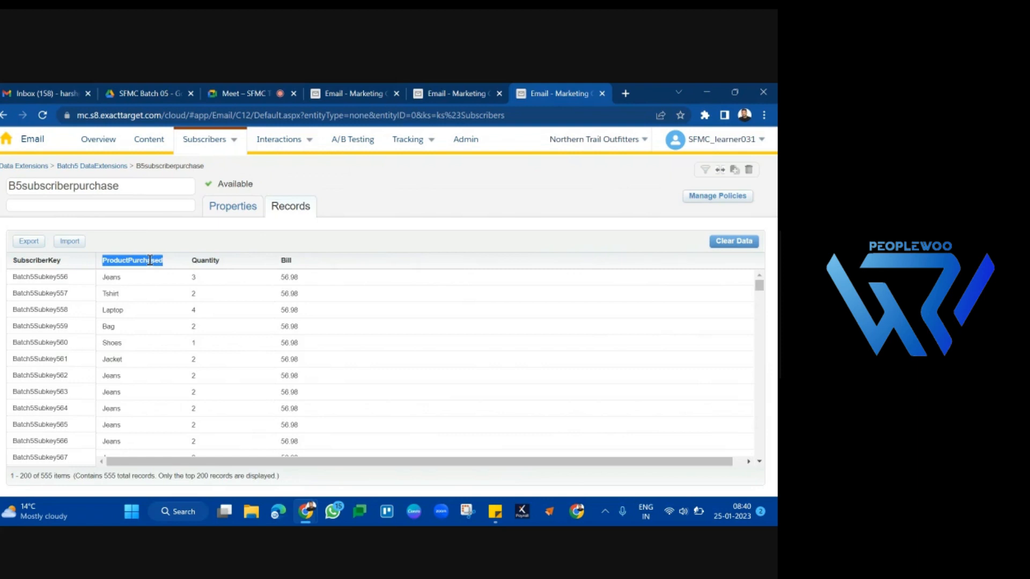
left_click(346, 93)
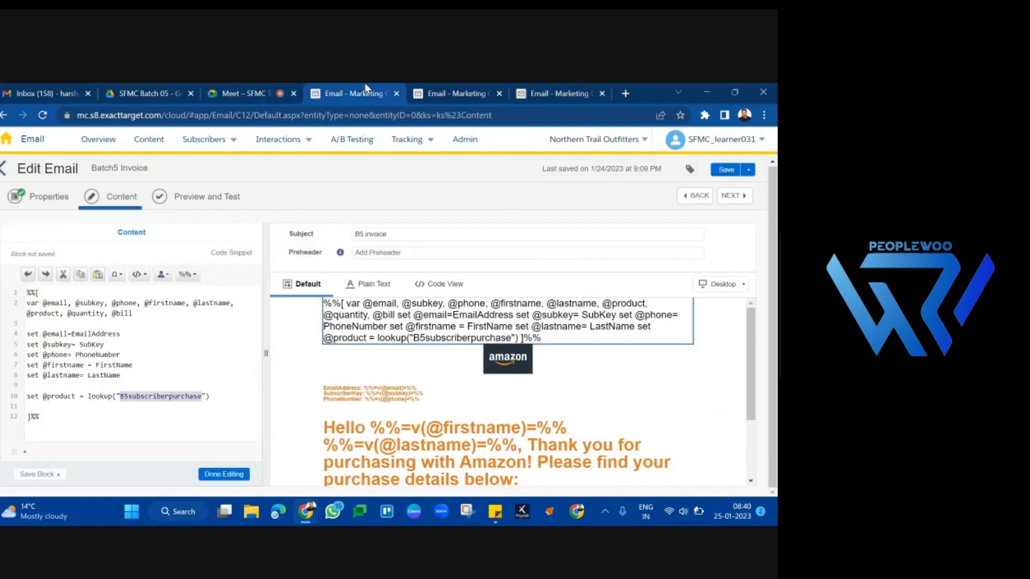
left_click(205, 396)
type(", \"\"")
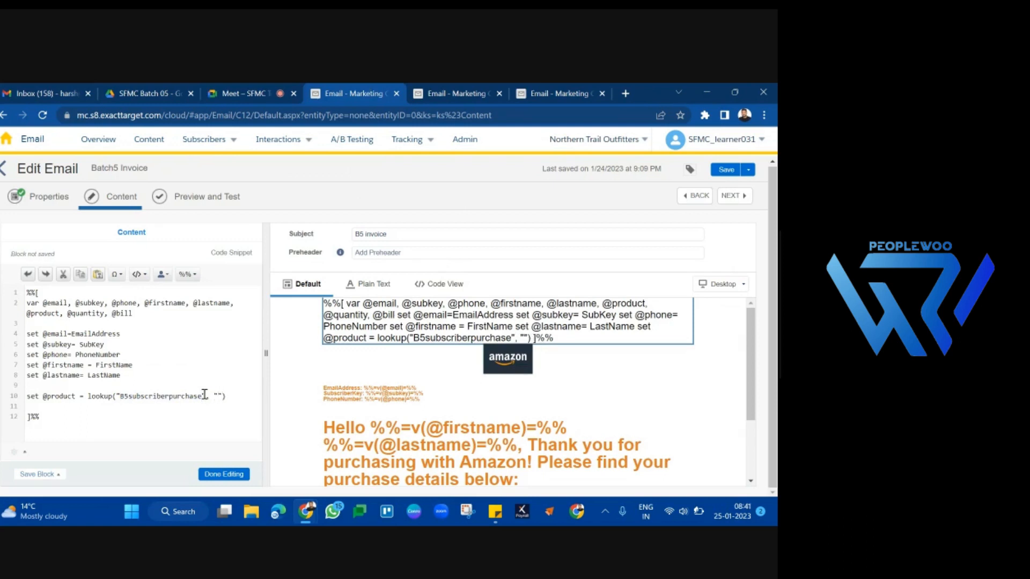
double_click(175, 396)
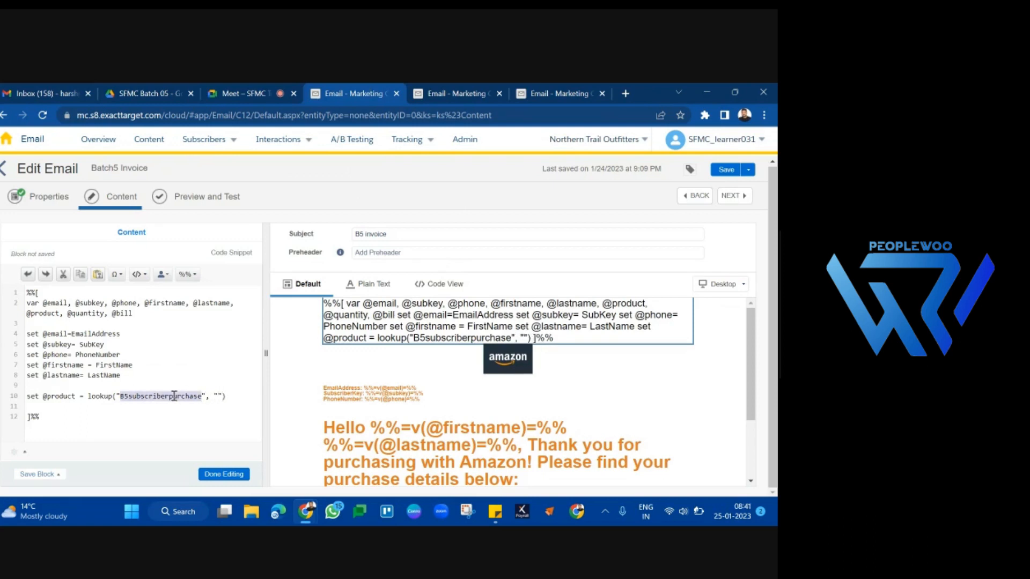
left_click(217, 397)
type("ProductPurchased")
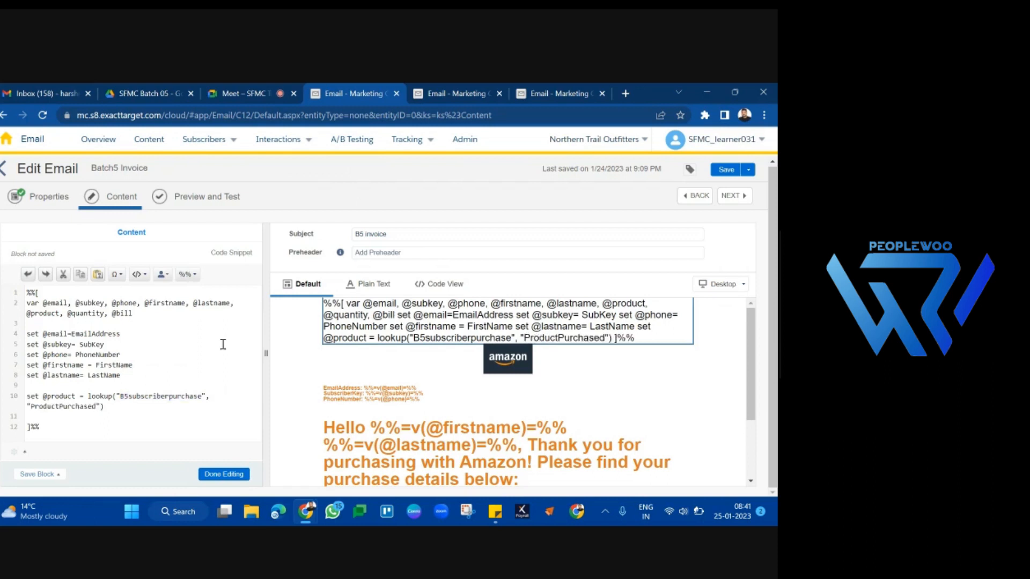
- Review the column headings of B5subscriberpurchase from SubscriberKey to Bill, focusing on the ProductPurchased column
left_click(540, 90)
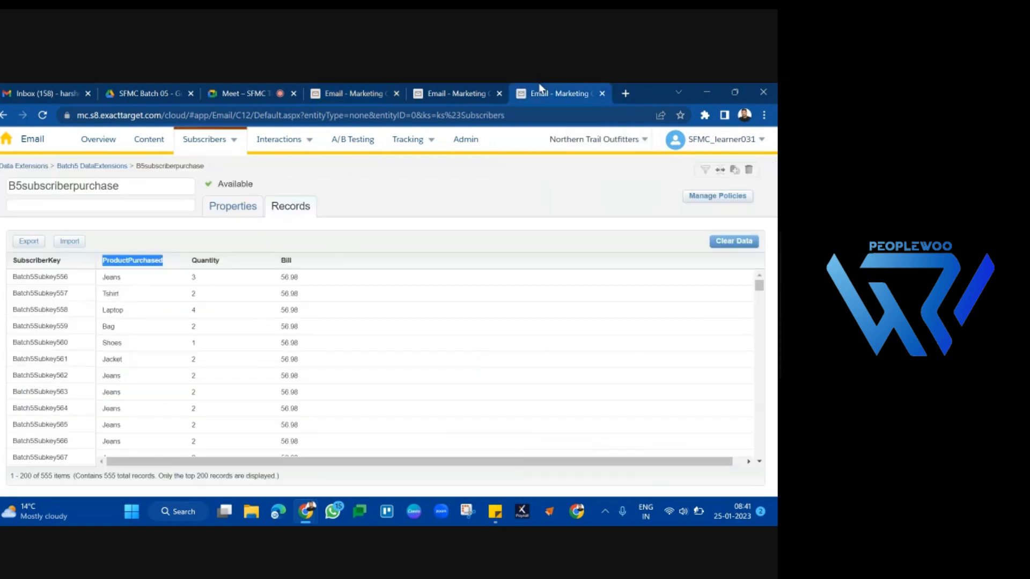
left_click(418, 296)
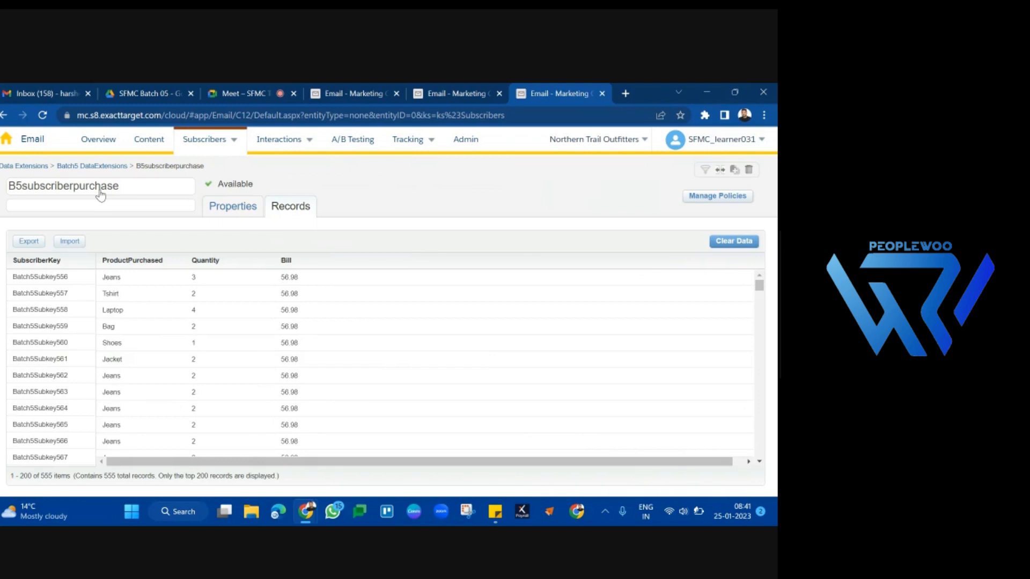
left_click_drag(21, 260, 311, 263)
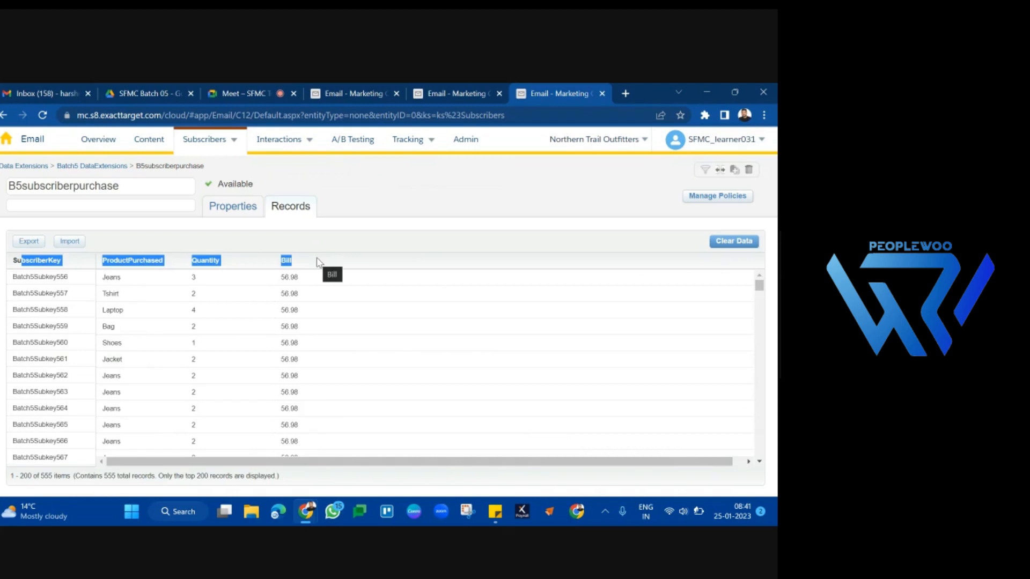
left_click(318, 262)
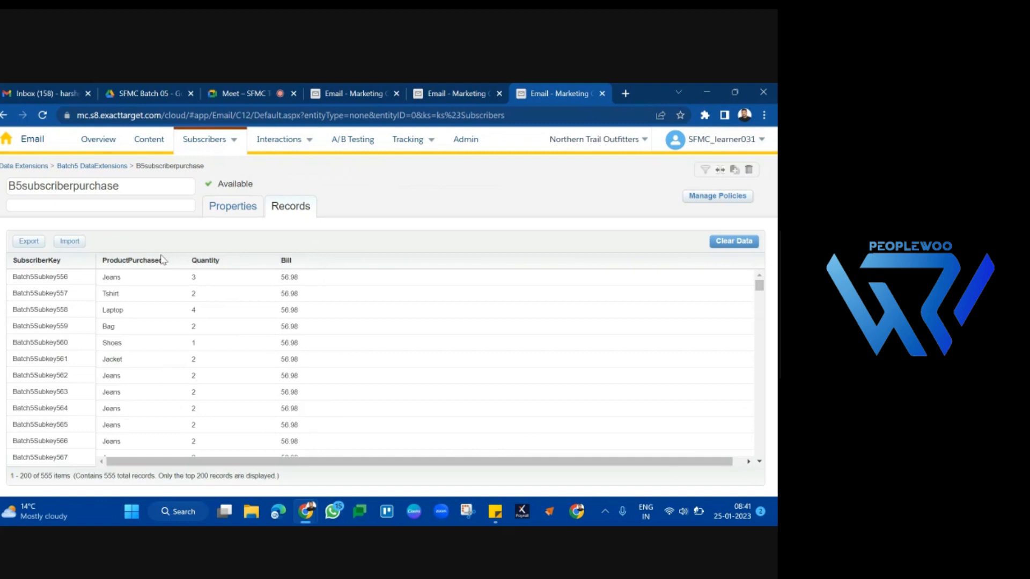
double_click(124, 261)
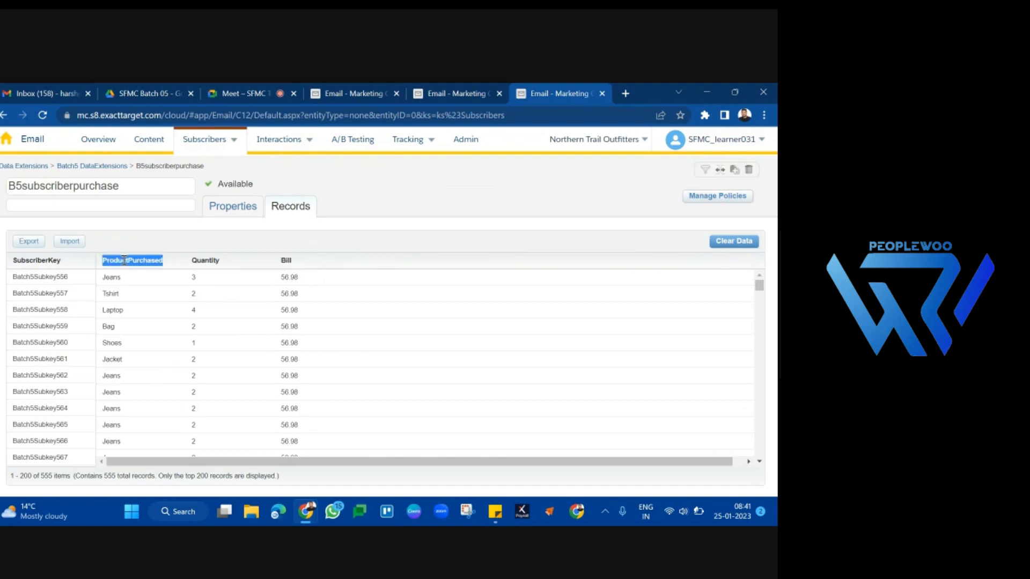
left_click(124, 260)
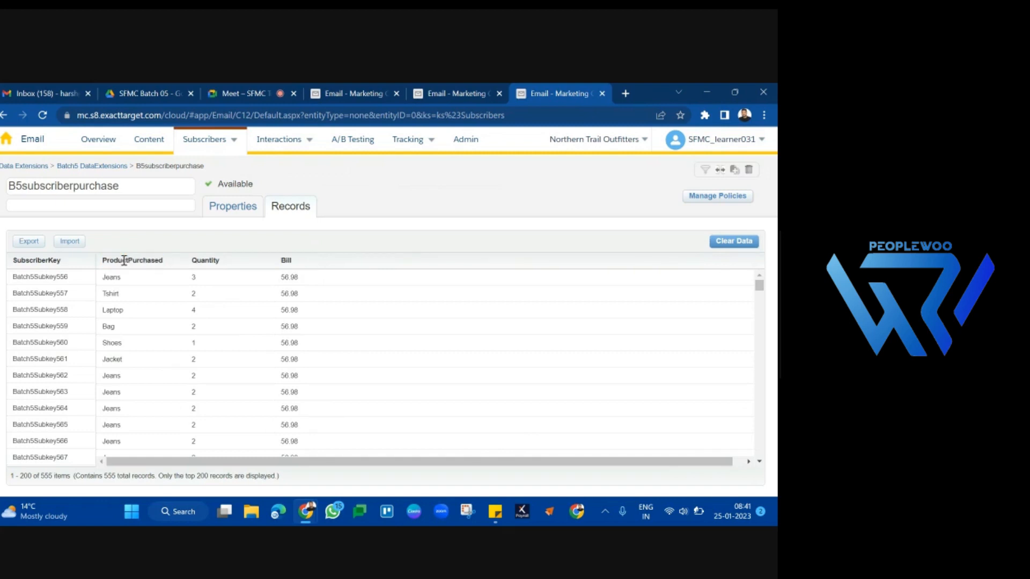
double_click(125, 259)
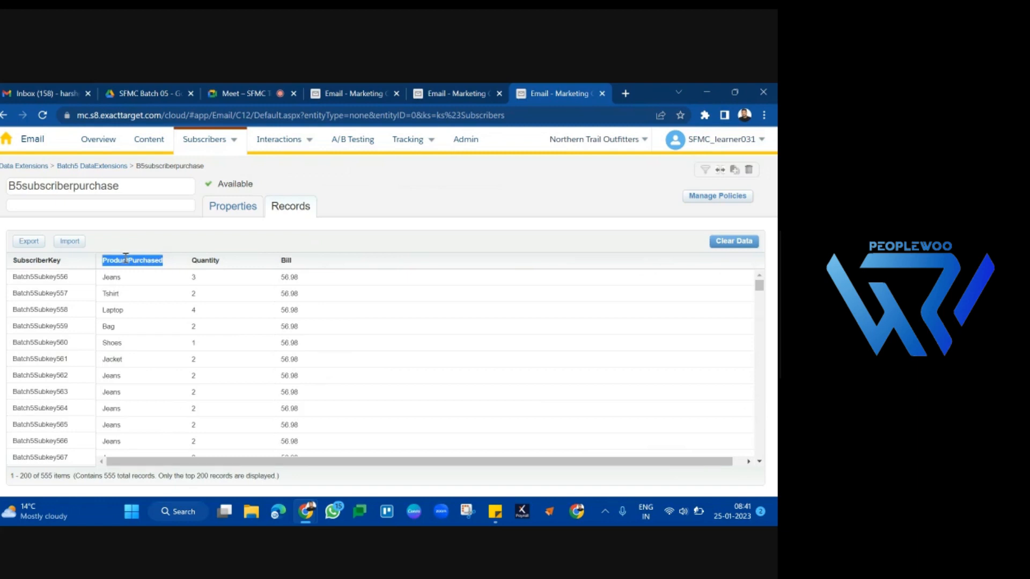
- Look through the ProductPurchased values across the B5subscriberpurchase records and return to the first record
left_click_drag(126, 259, 119, 341)
double_click(119, 341)
scroll(119, 341, "down", 10)
scroll(119, 341, "up", 10)
left_click(128, 279)
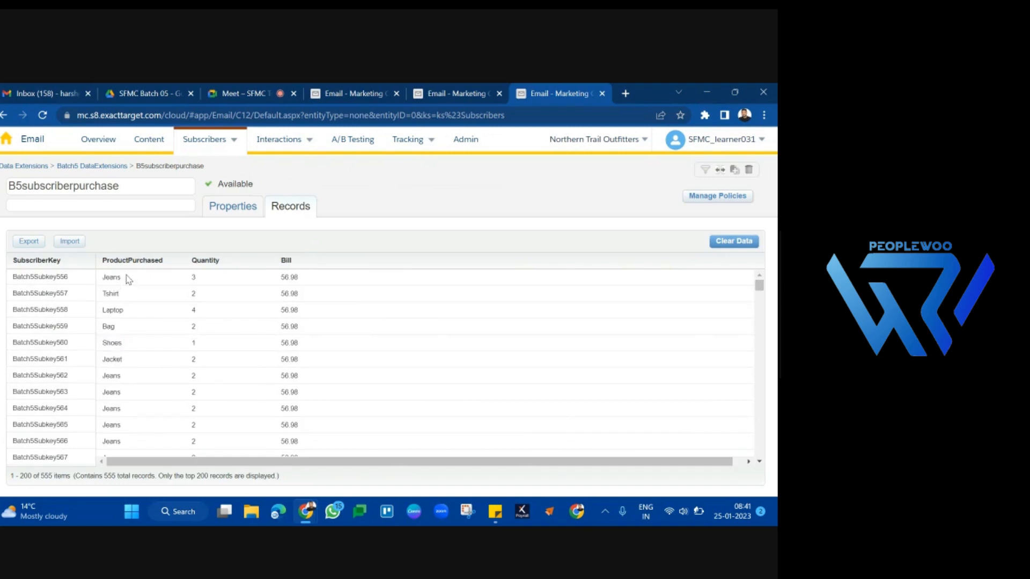
left_click_drag(114, 277, 111, 420)
left_click(131, 351)
scroll(142, 329, "up", 15)
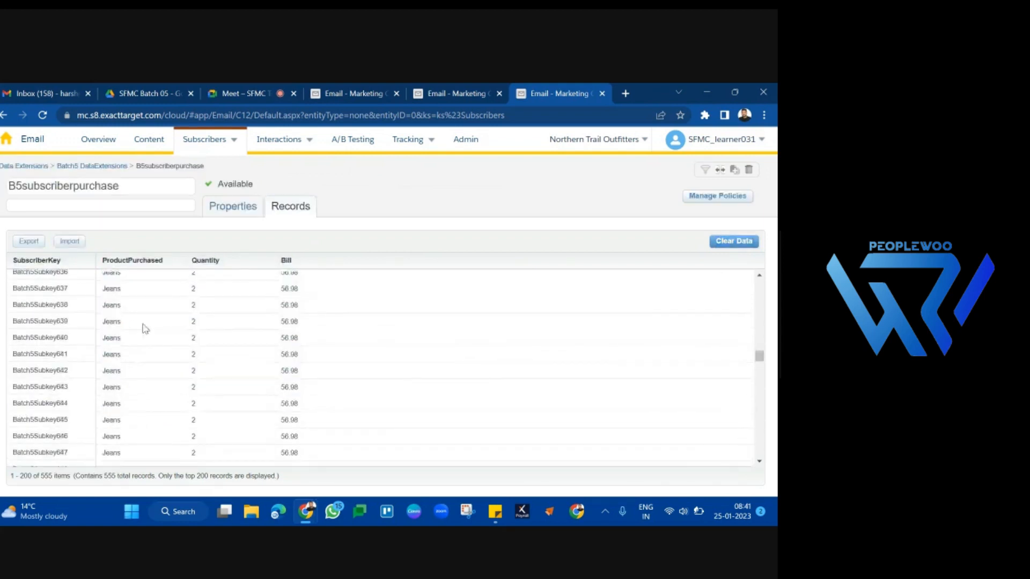
scroll(145, 329, "up", 5)
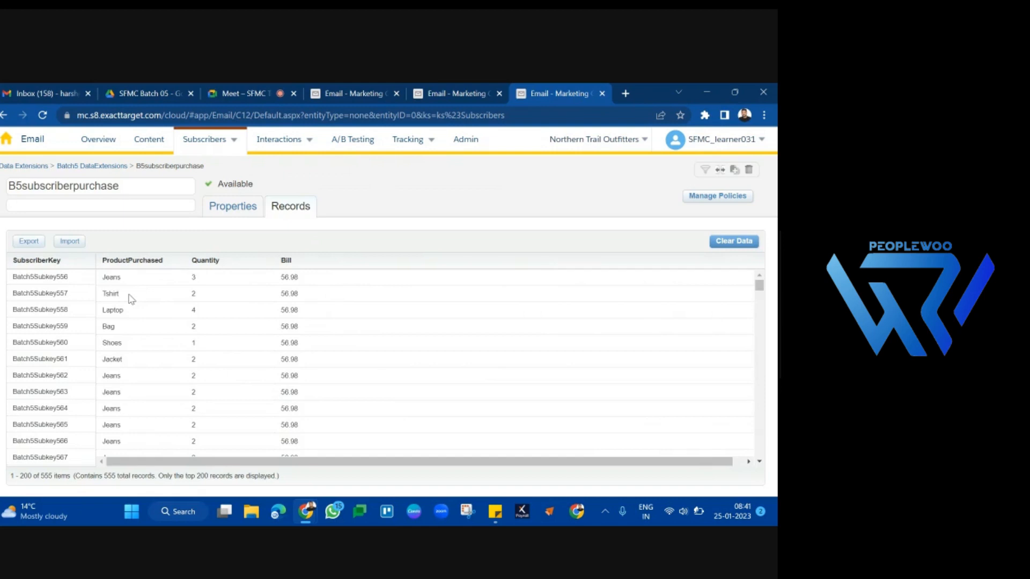
- Examine the ProductPurchased value of each of the first six records one by one
double_click(112, 279)
double_click(111, 294)
double_click(112, 310)
double_click(108, 326)
double_click(111, 343)
left_click_drag(111, 343, 114, 369)
double_click(111, 365)
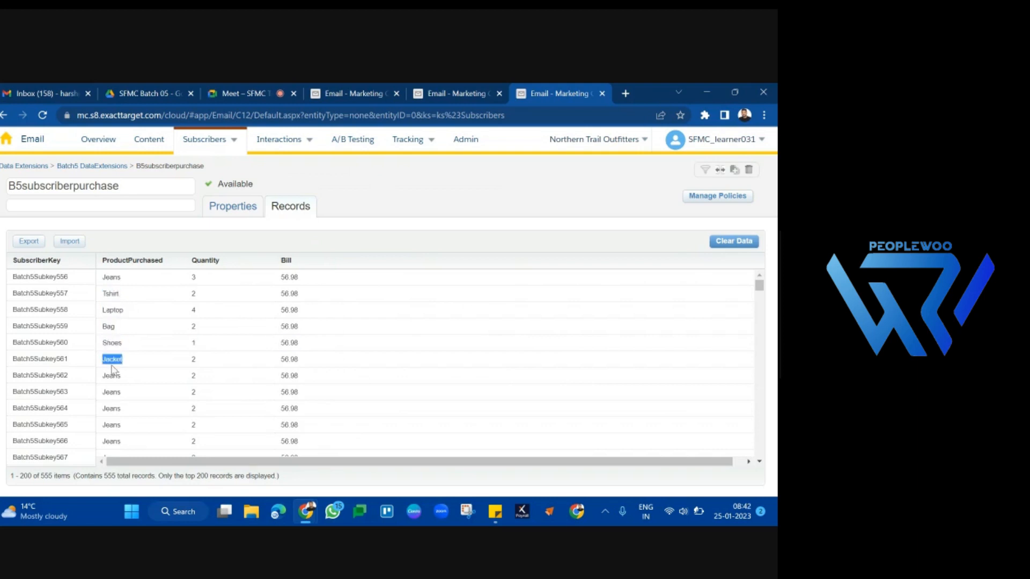